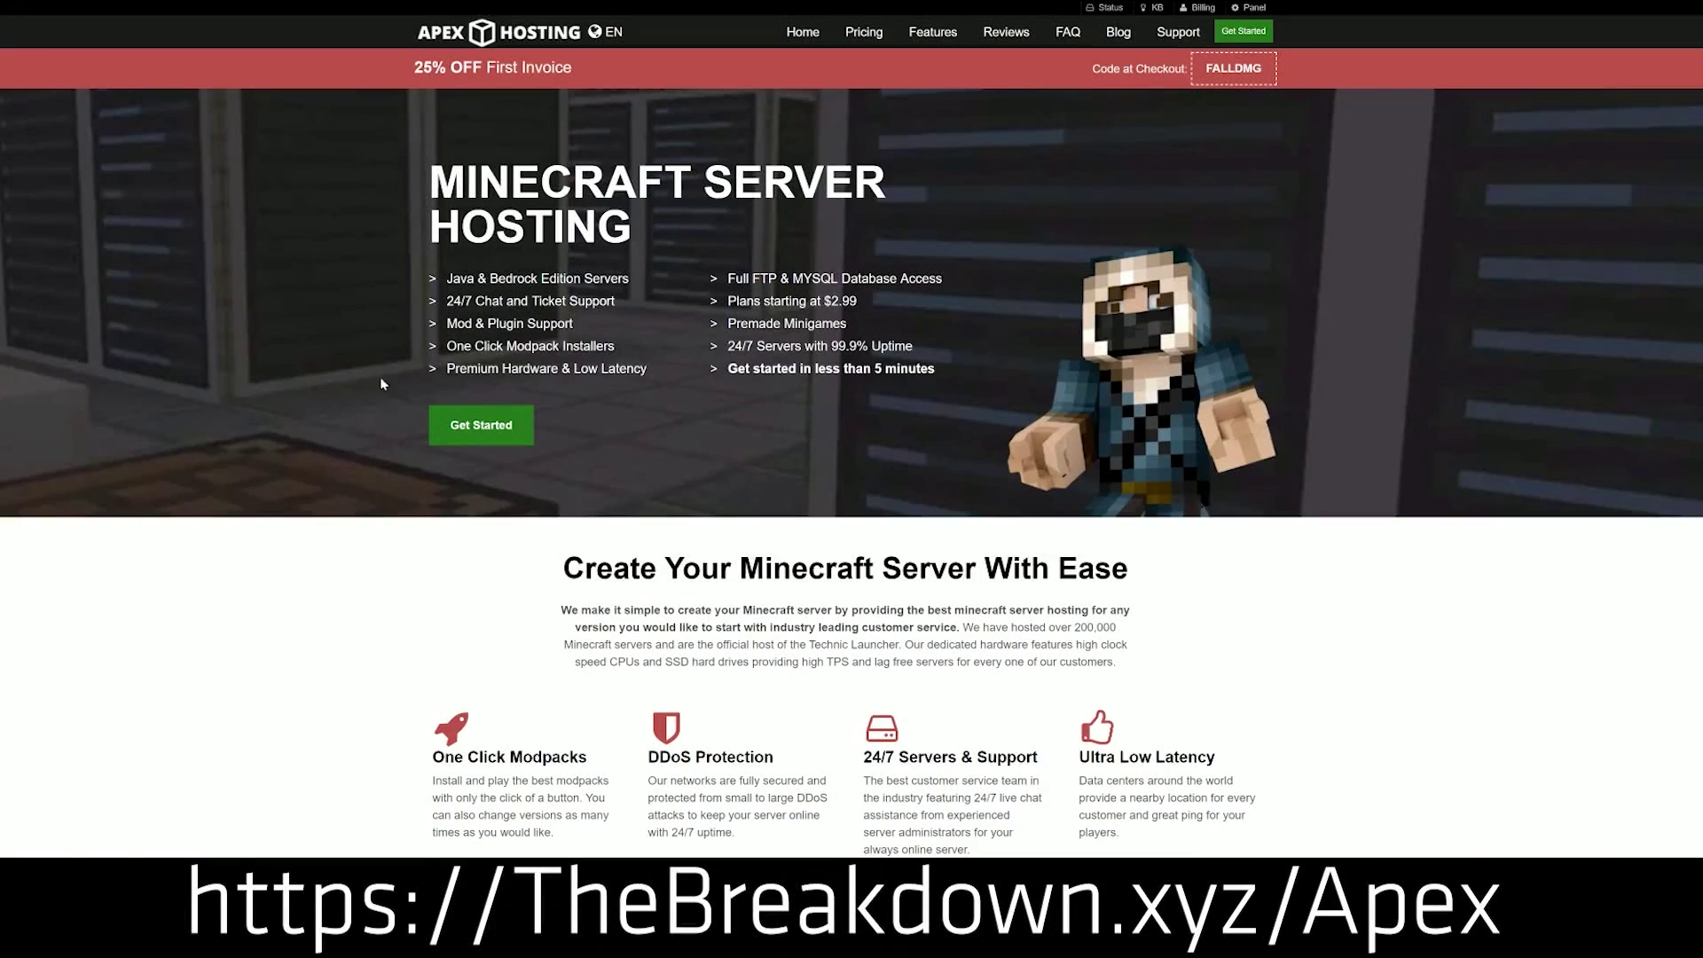
Review the Apex Hosting feature overview, including 24/7 Servers & Support, Automated Backups and Instant Setup.
scroll(666, 533, down, 4)
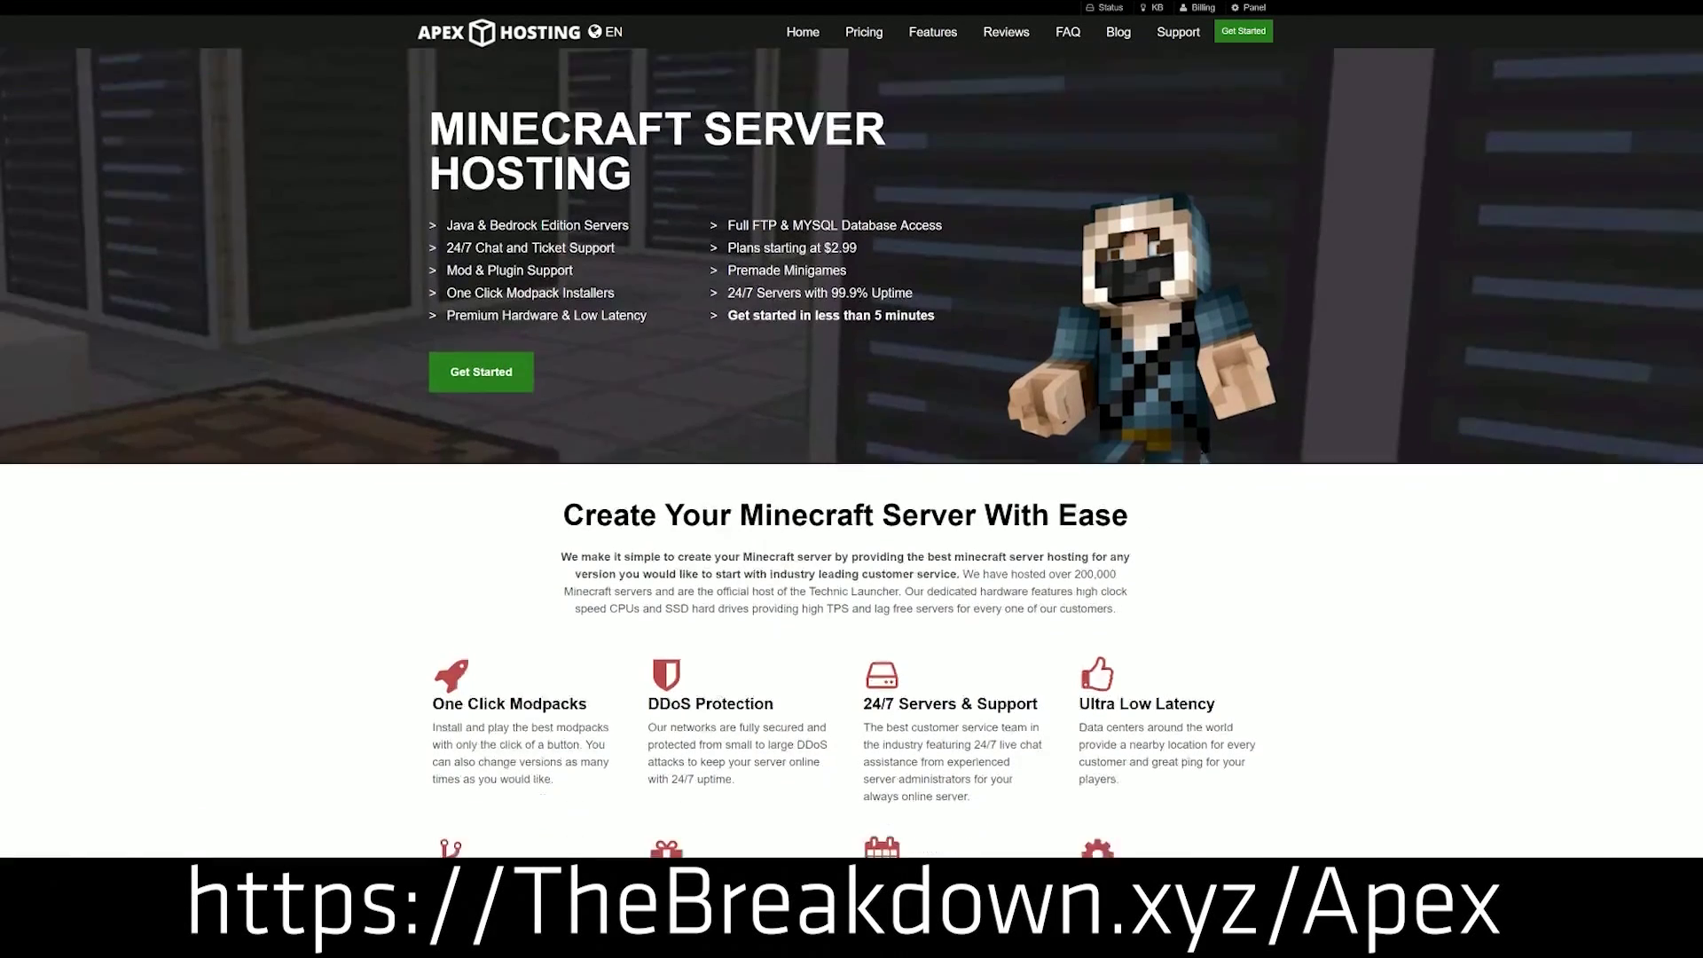
scroll(651, 382, down, 1)
drag(432, 397, 1041, 404)
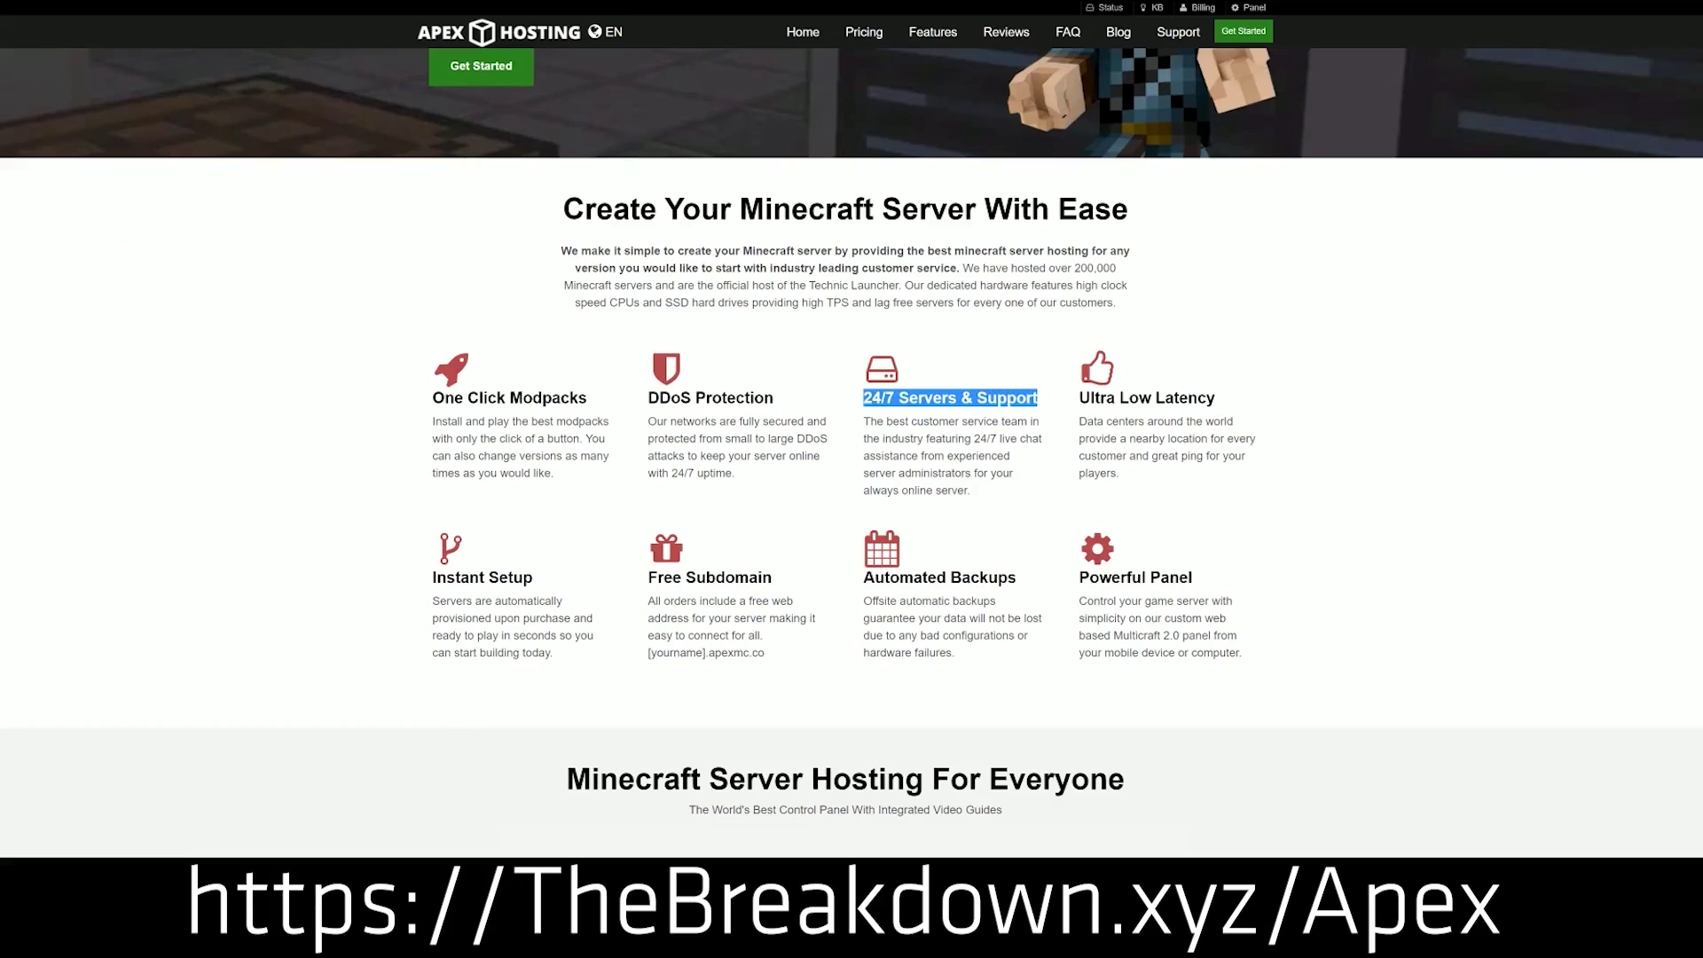
drag(862, 577, 1062, 572)
click(802, 583)
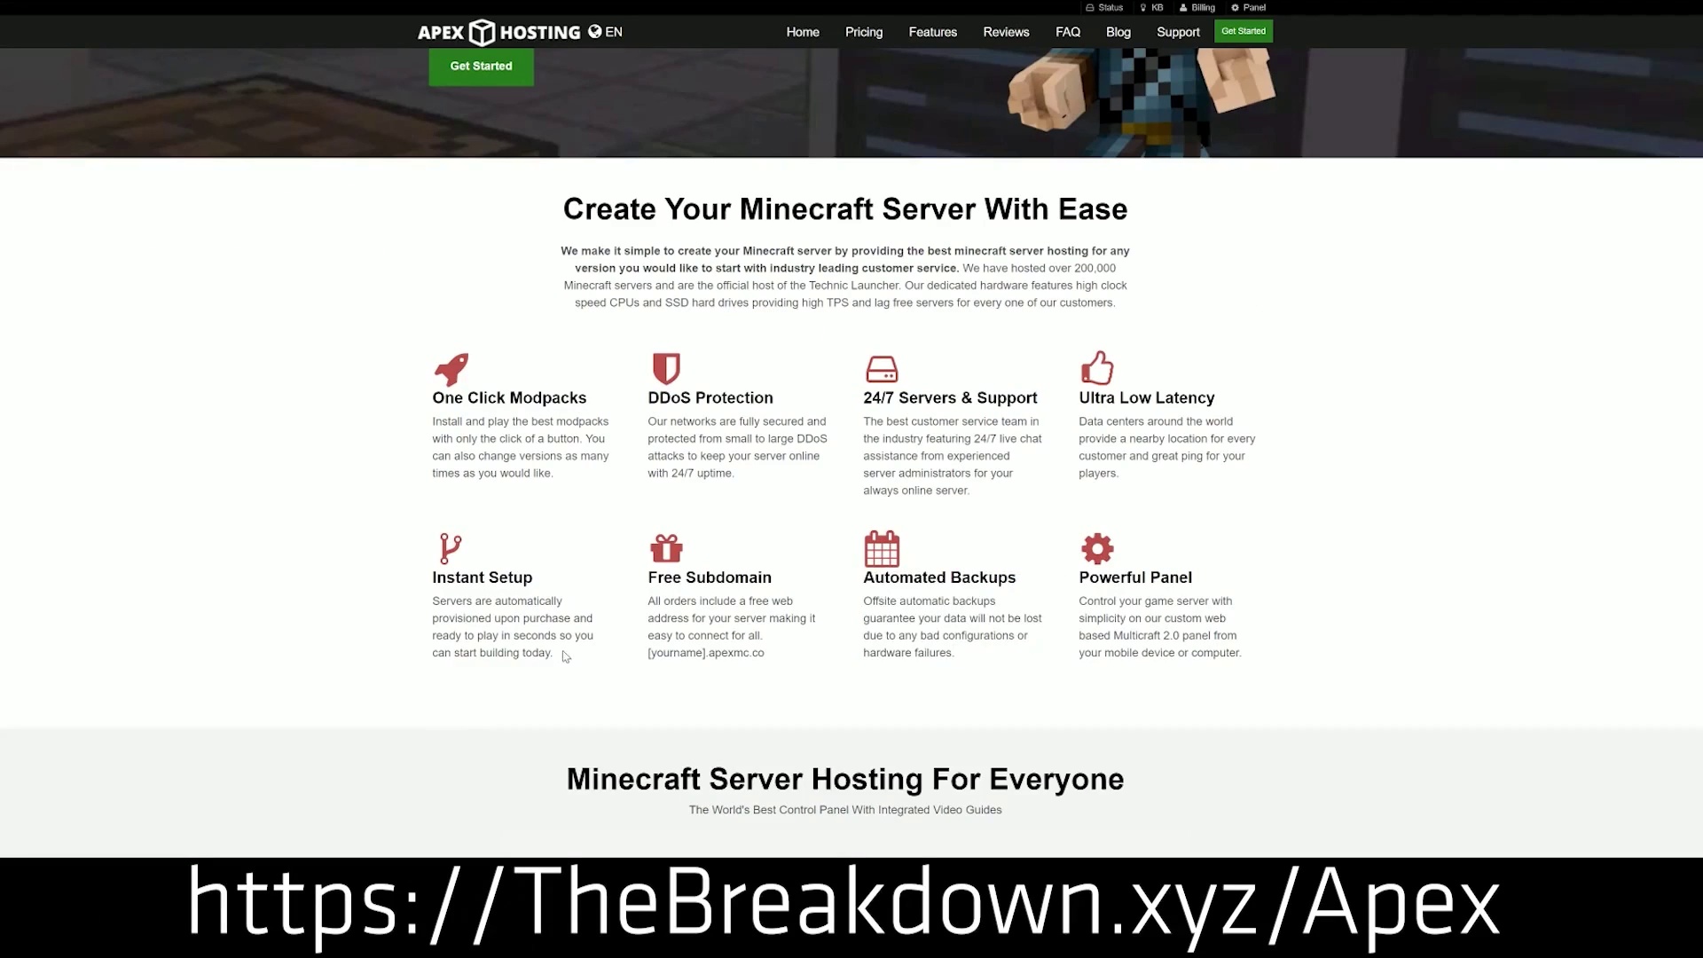
drag(563, 655, 432, 577)
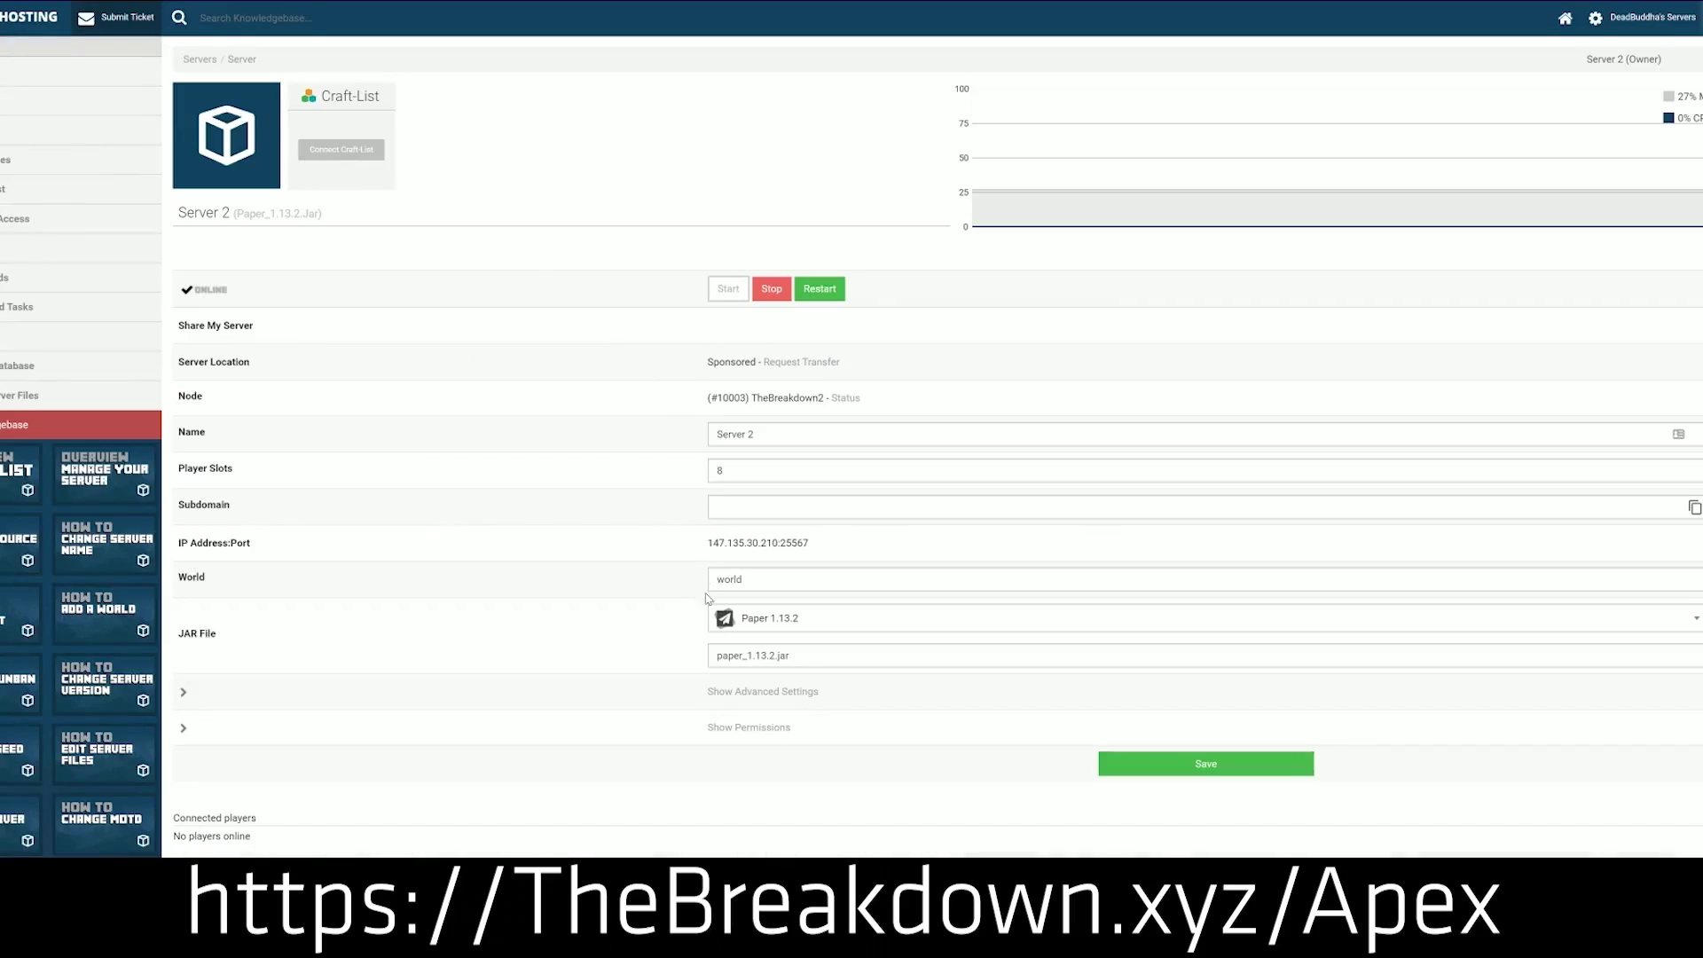
Change the server's JAR file to Minecraft 1.15, accepting the version change and using the existing world.
click(797, 625)
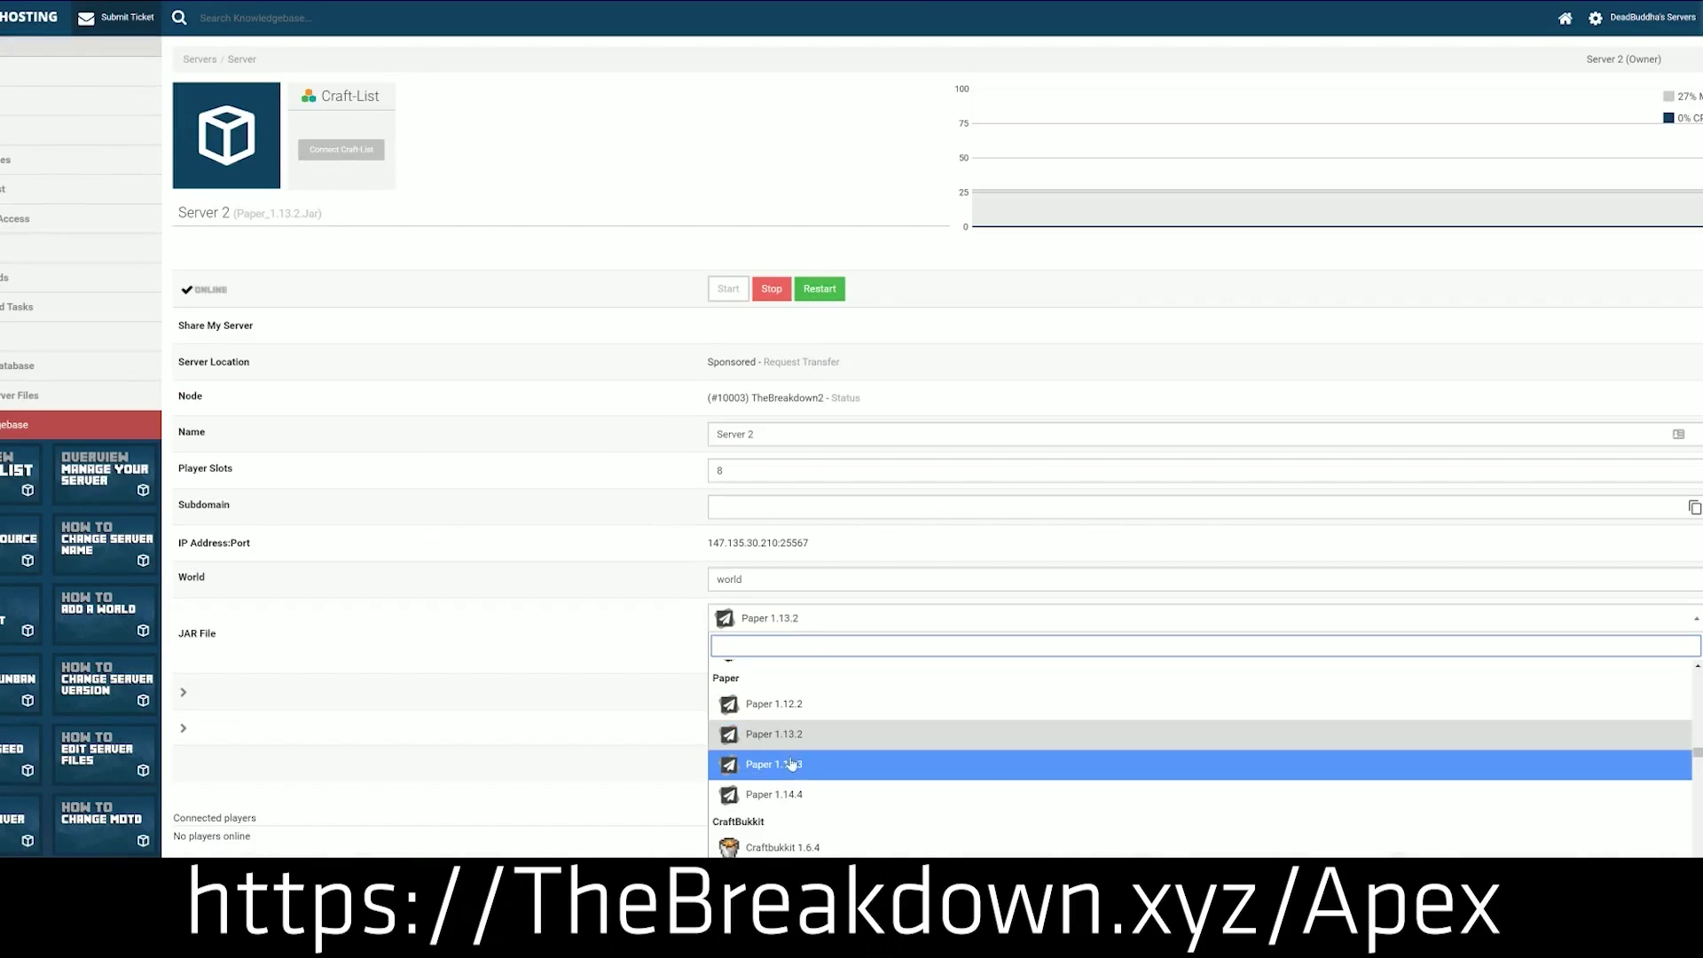
scroll(792, 763, down, 2)
scroll(792, 770, down, 10)
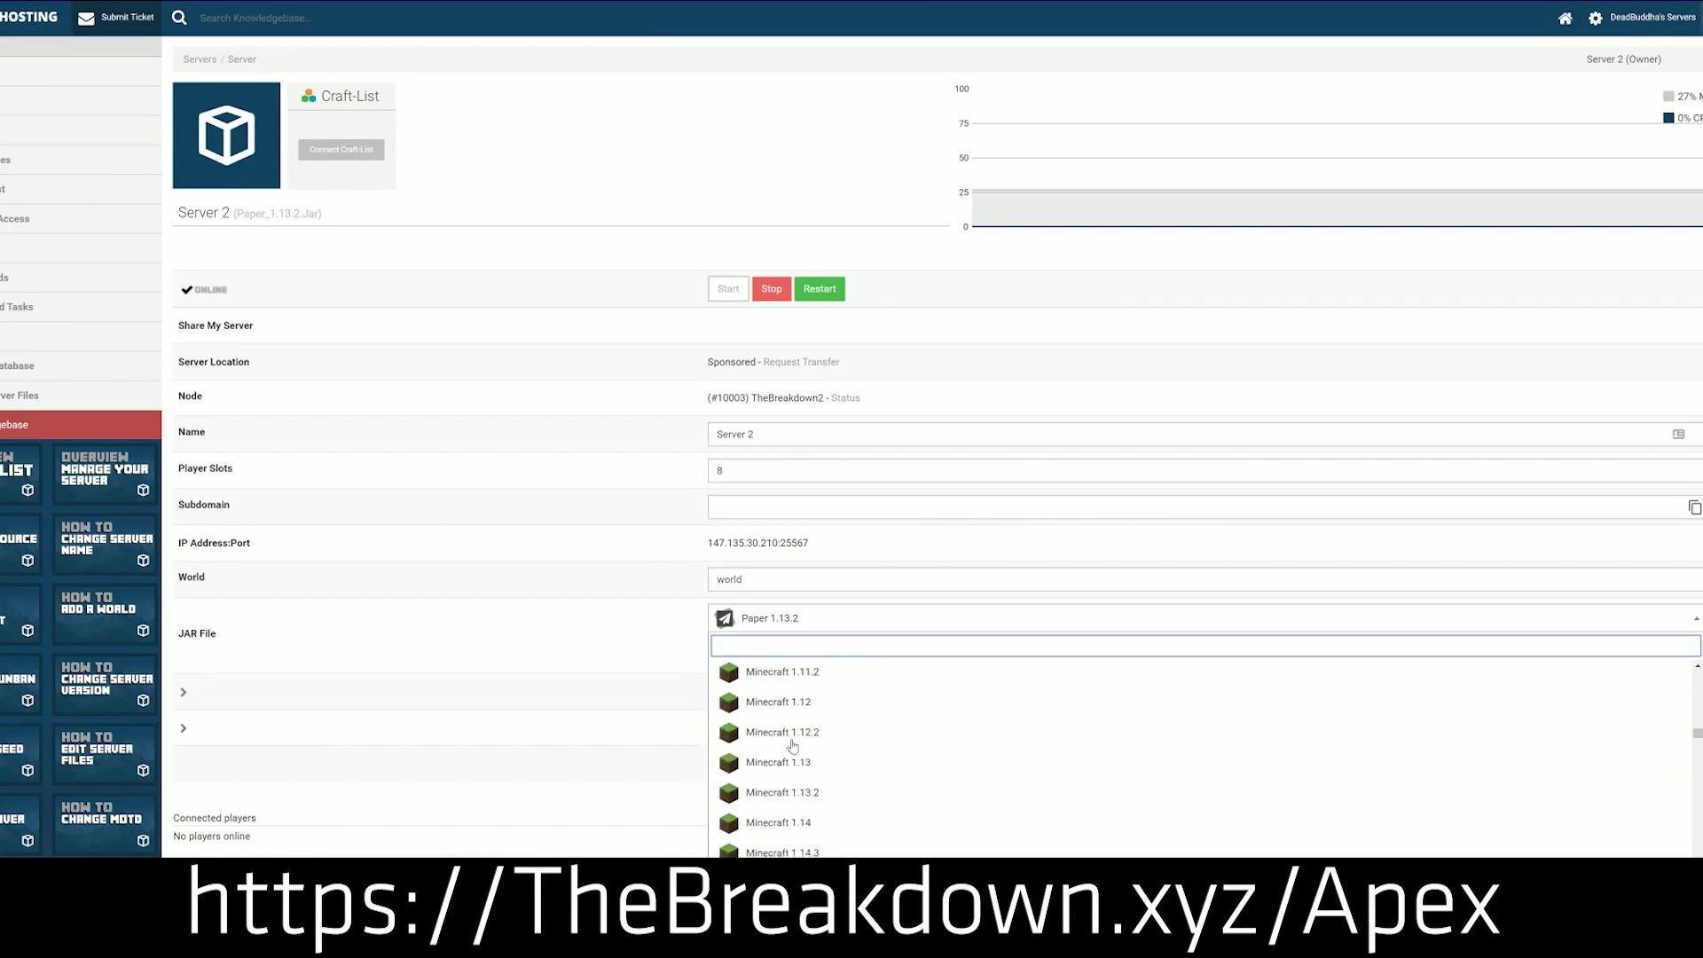
scroll(792, 745, down, 1)
scroll(792, 745, up, 2)
scroll(793, 736, down, 1)
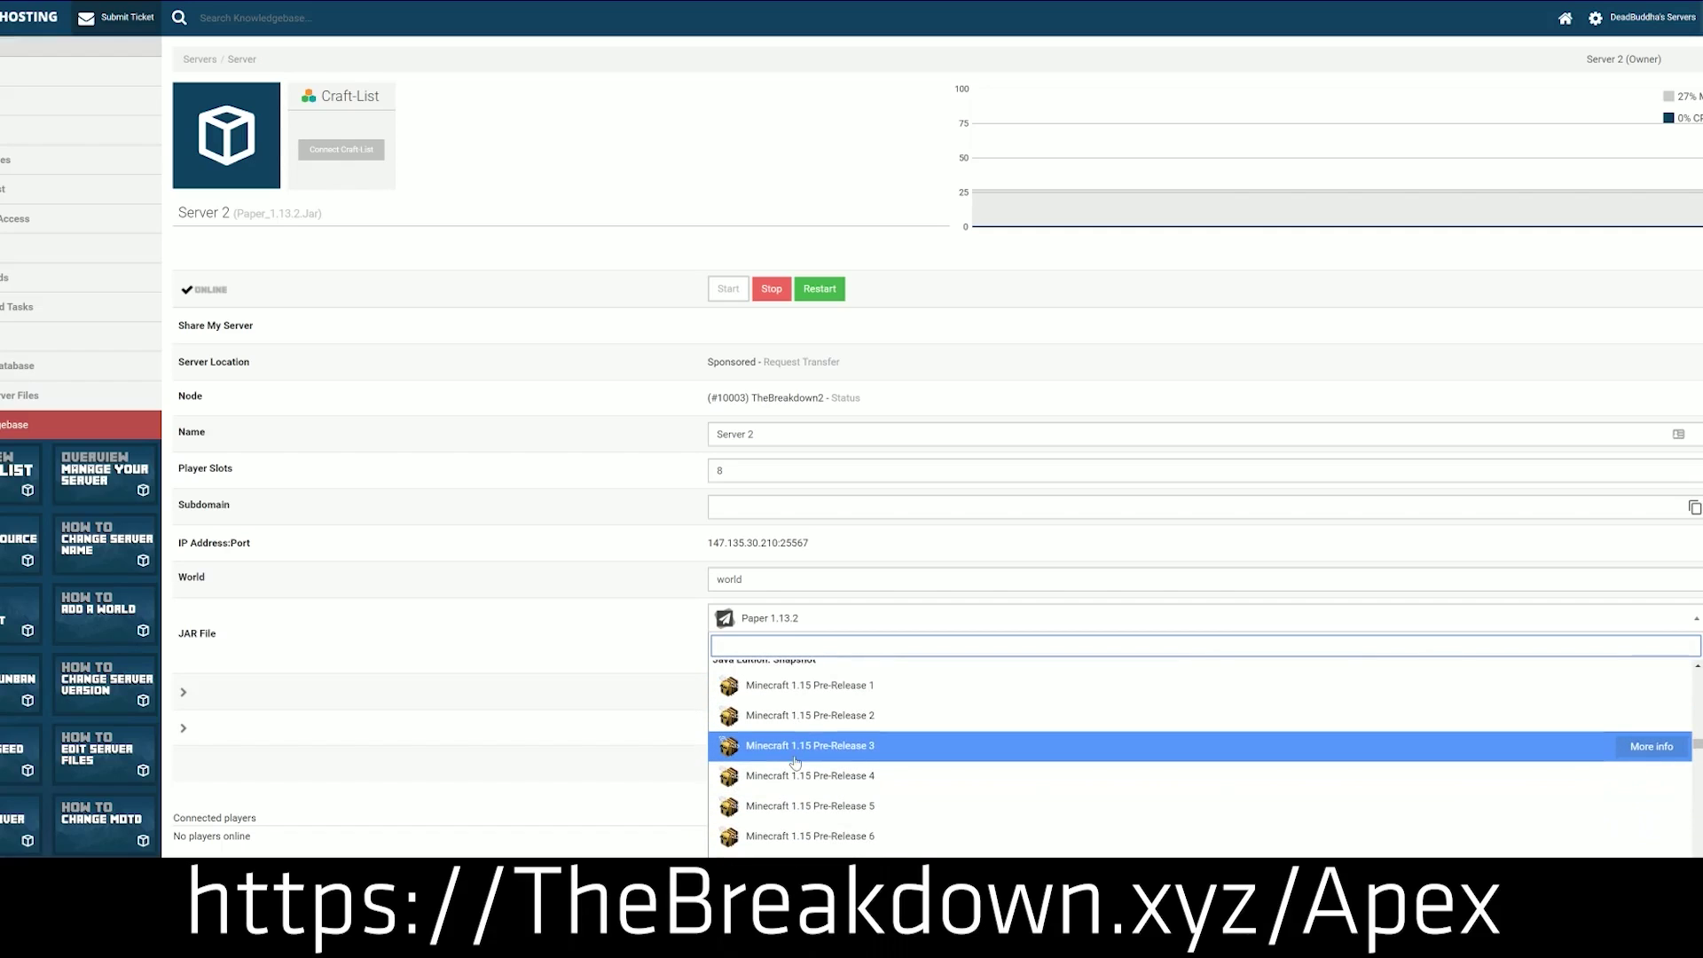
scroll(793, 728, up, 4)
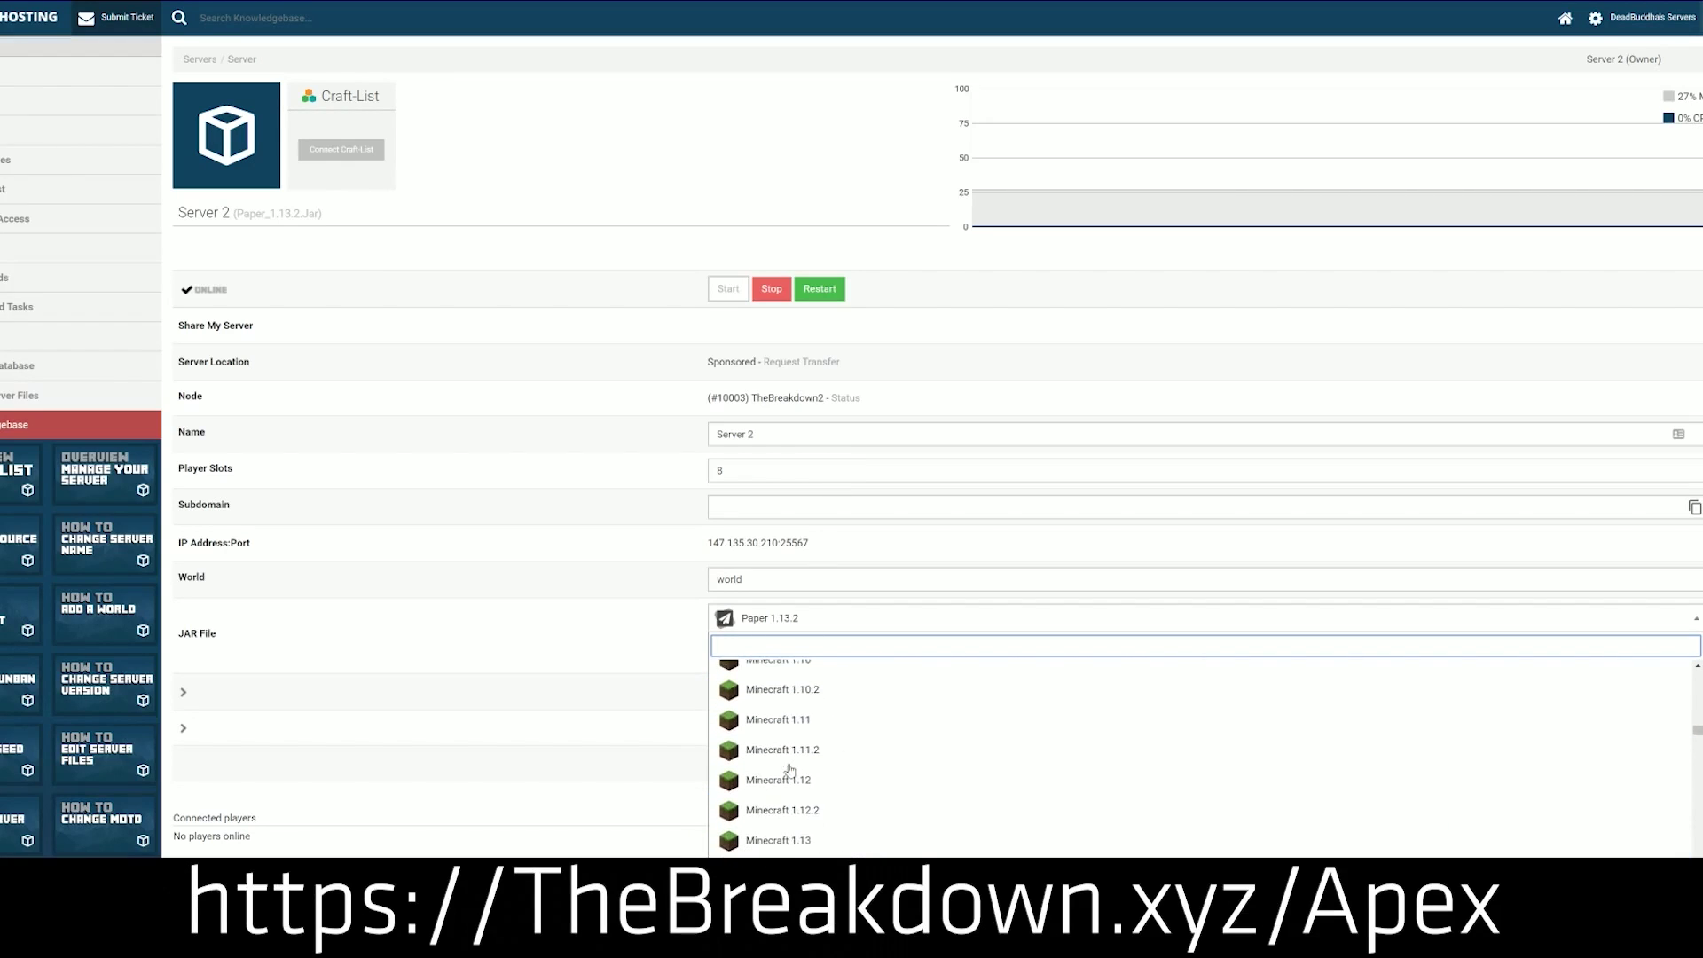
scroll(780, 772, down, 1)
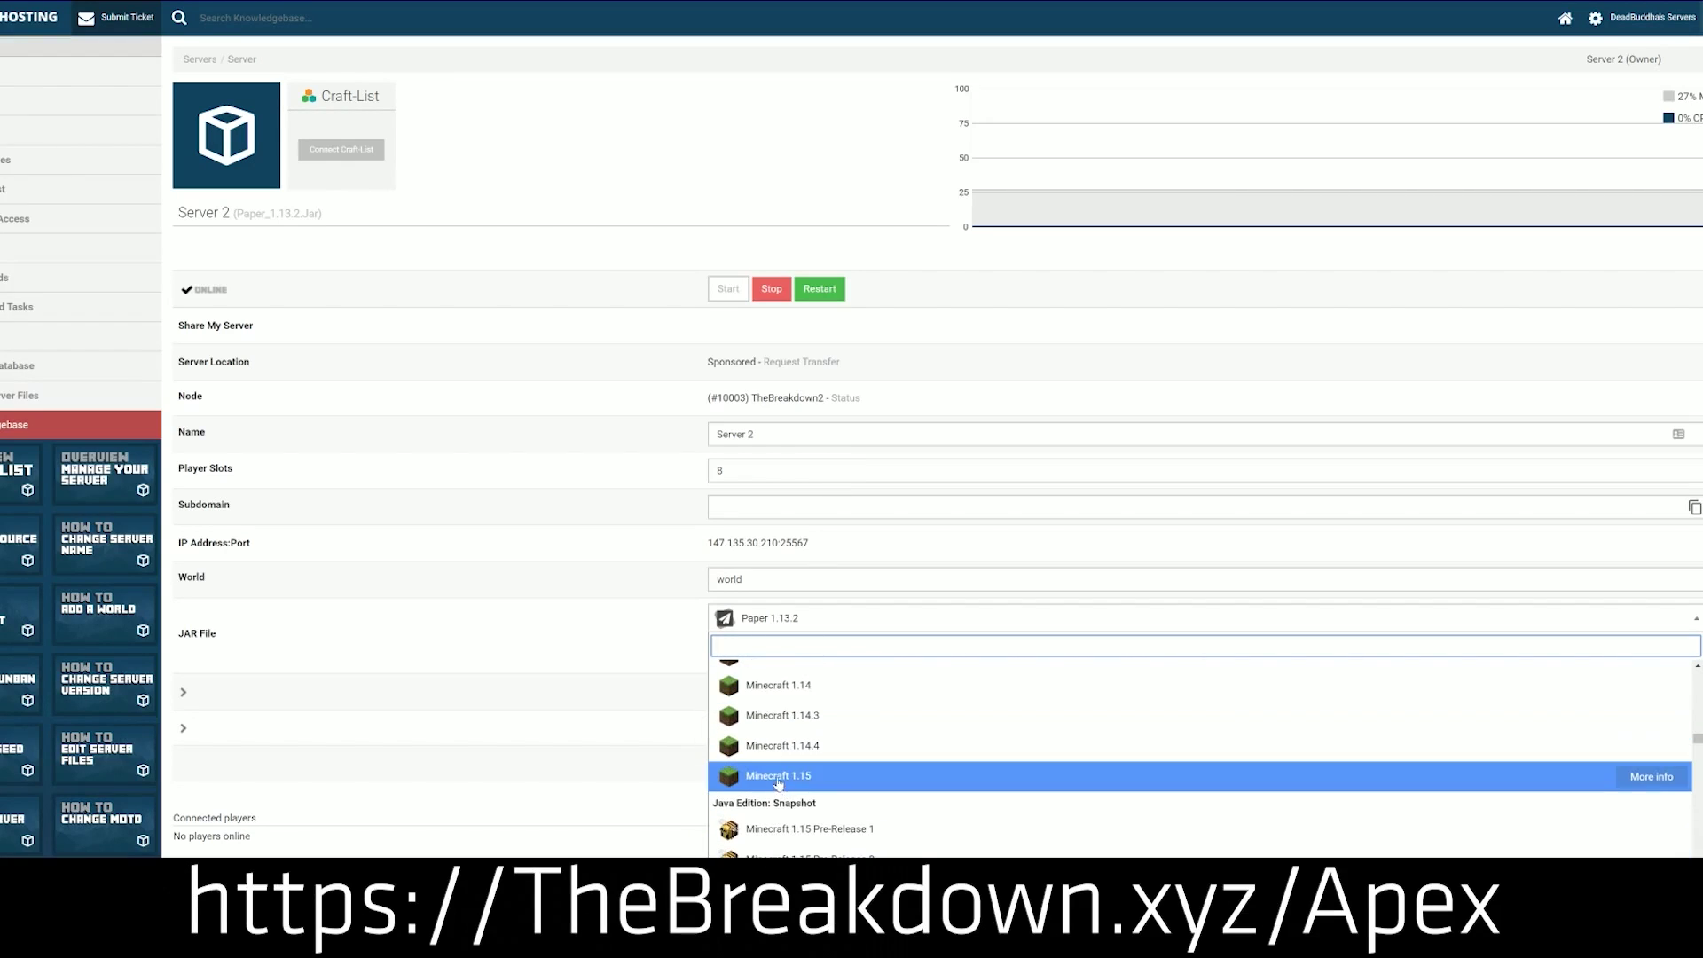
click(873, 777)
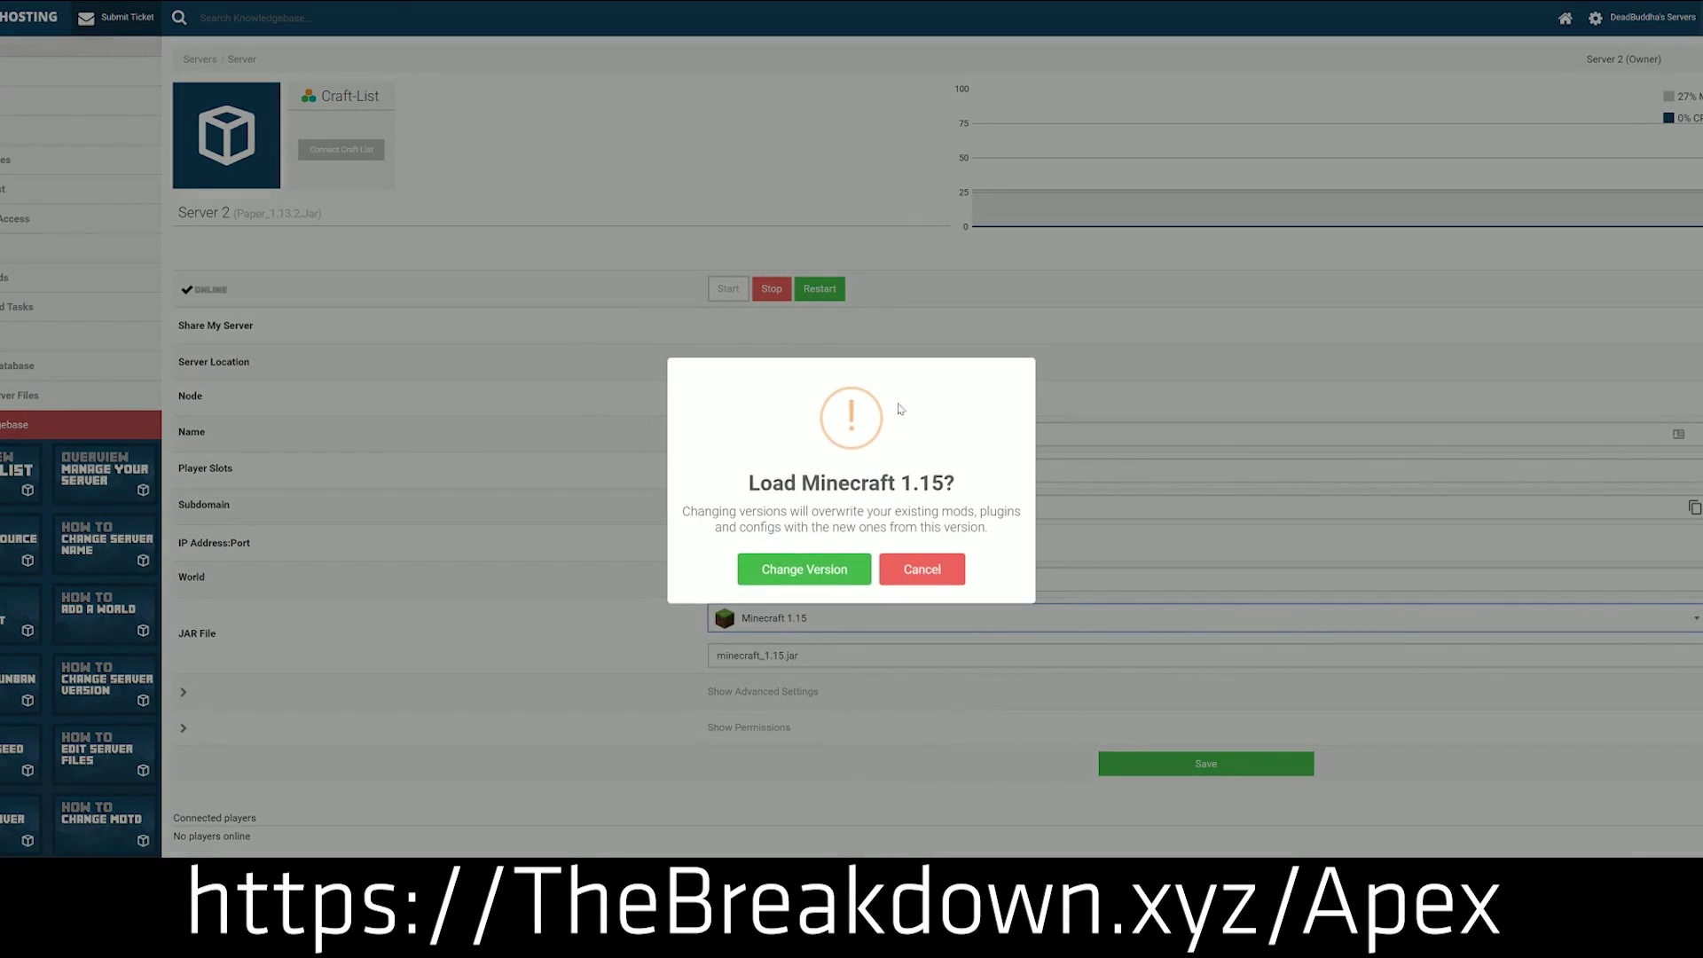
click(849, 577)
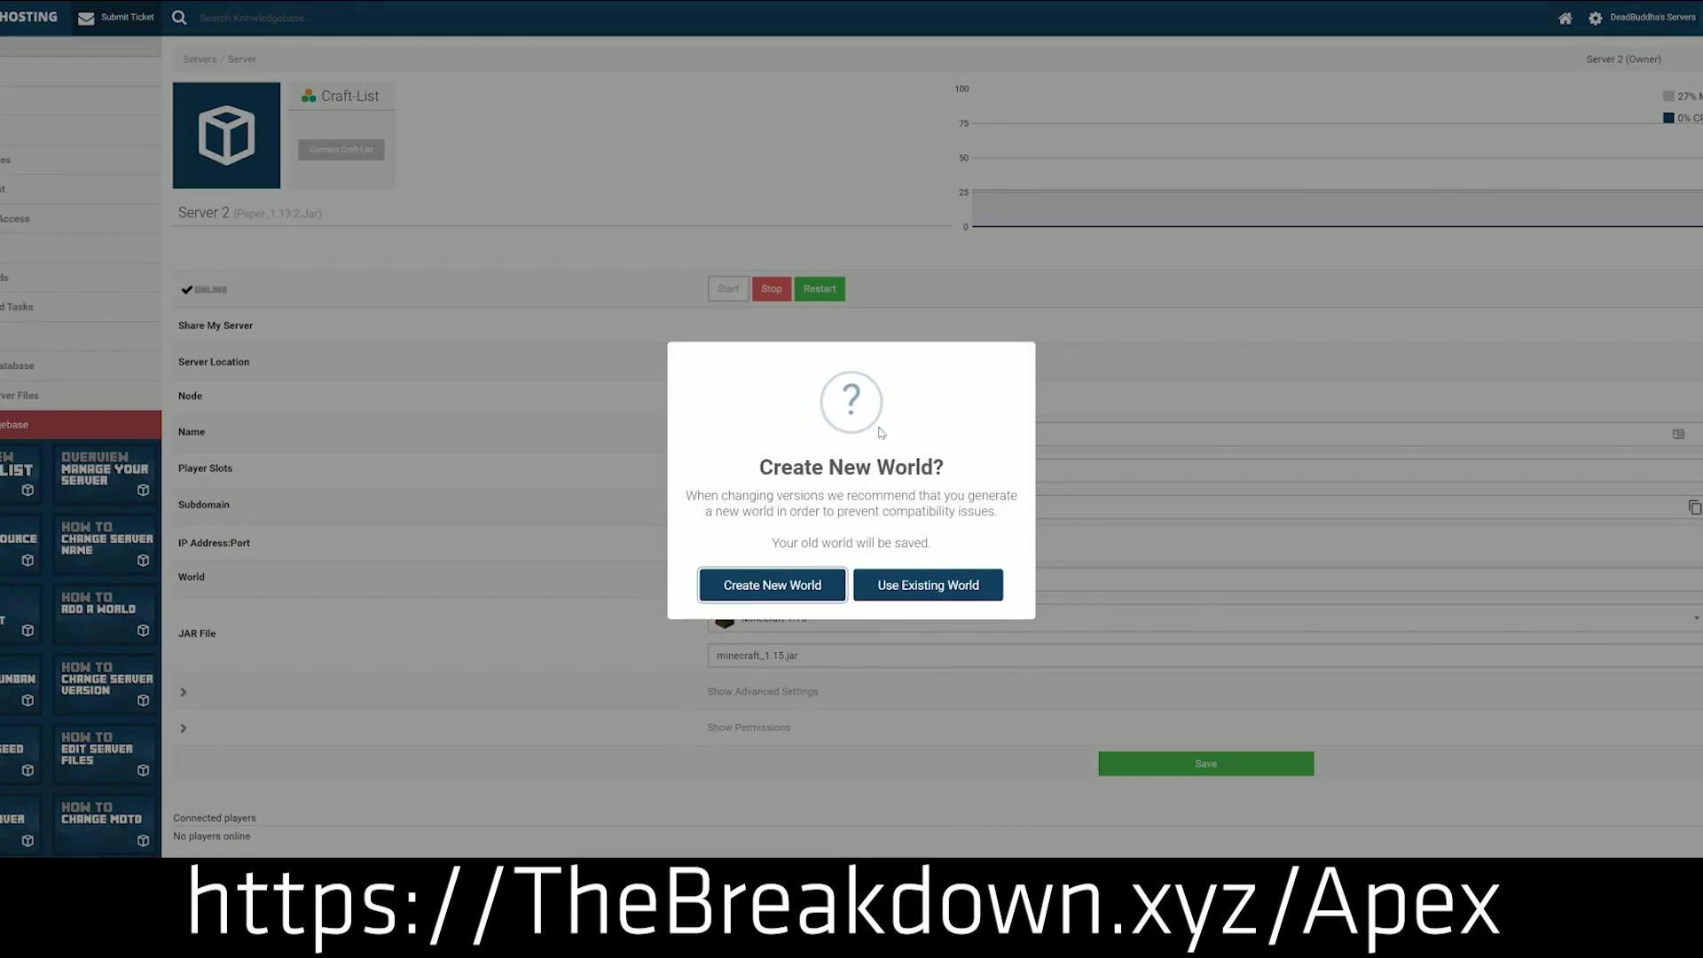
click(931, 586)
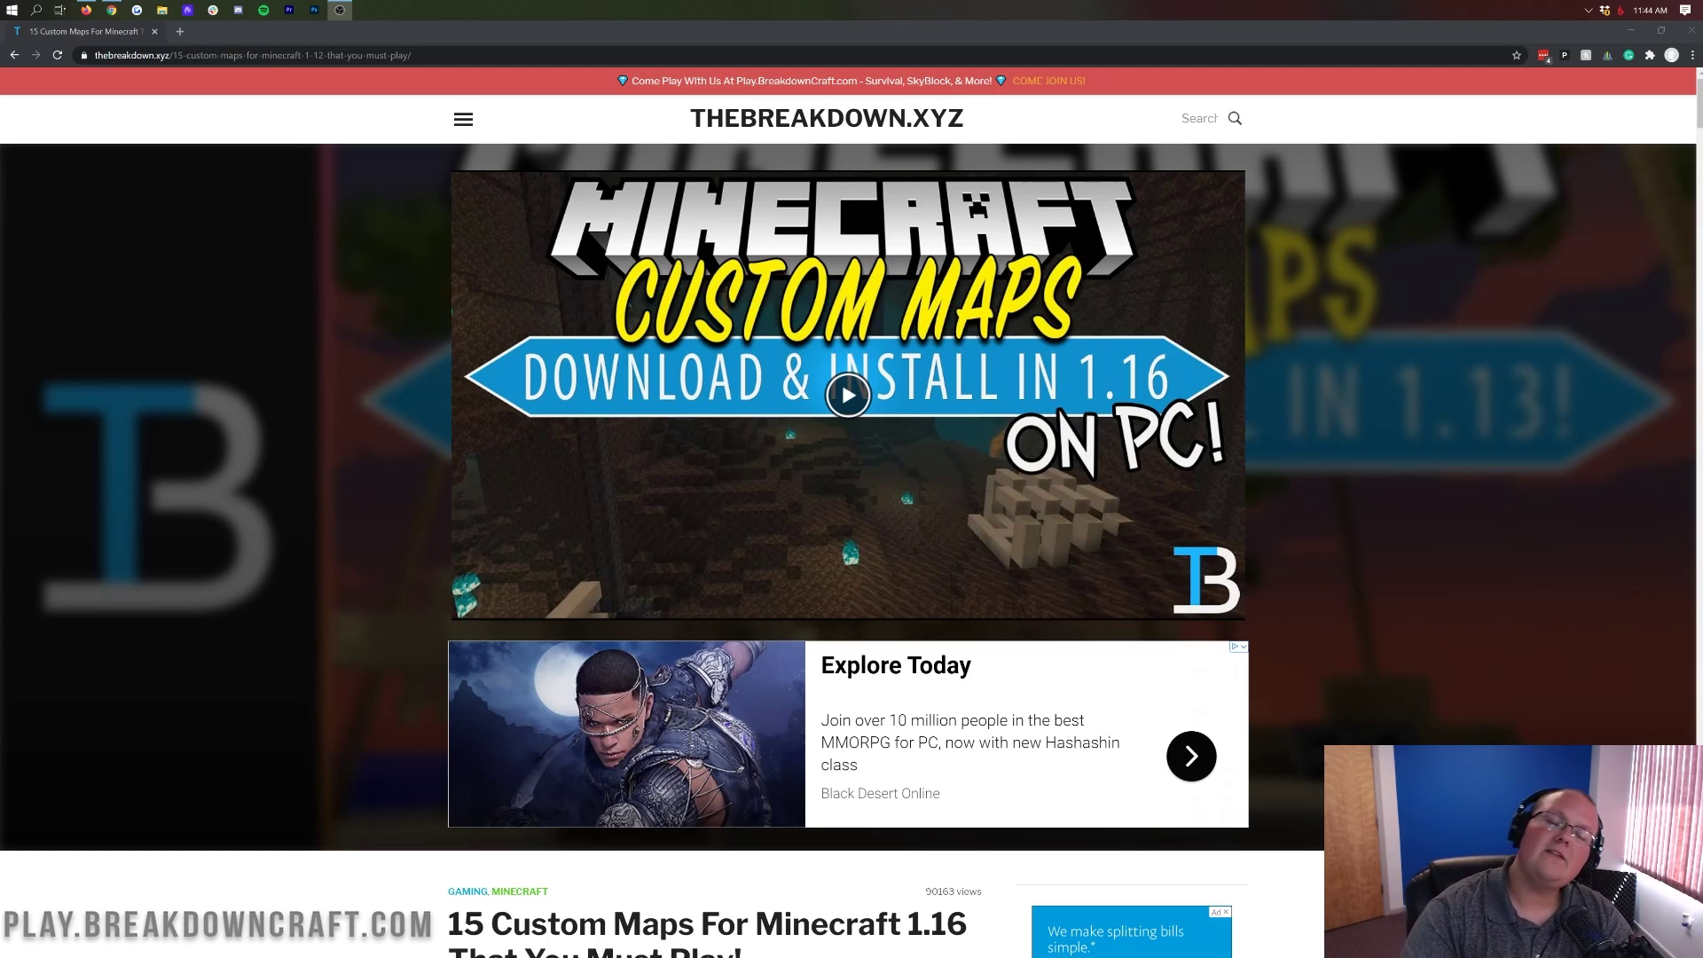
Find the Hidden Rooms map in the custom maps article and open its download page in a new tab.
scroll(1338, 487, down, 6)
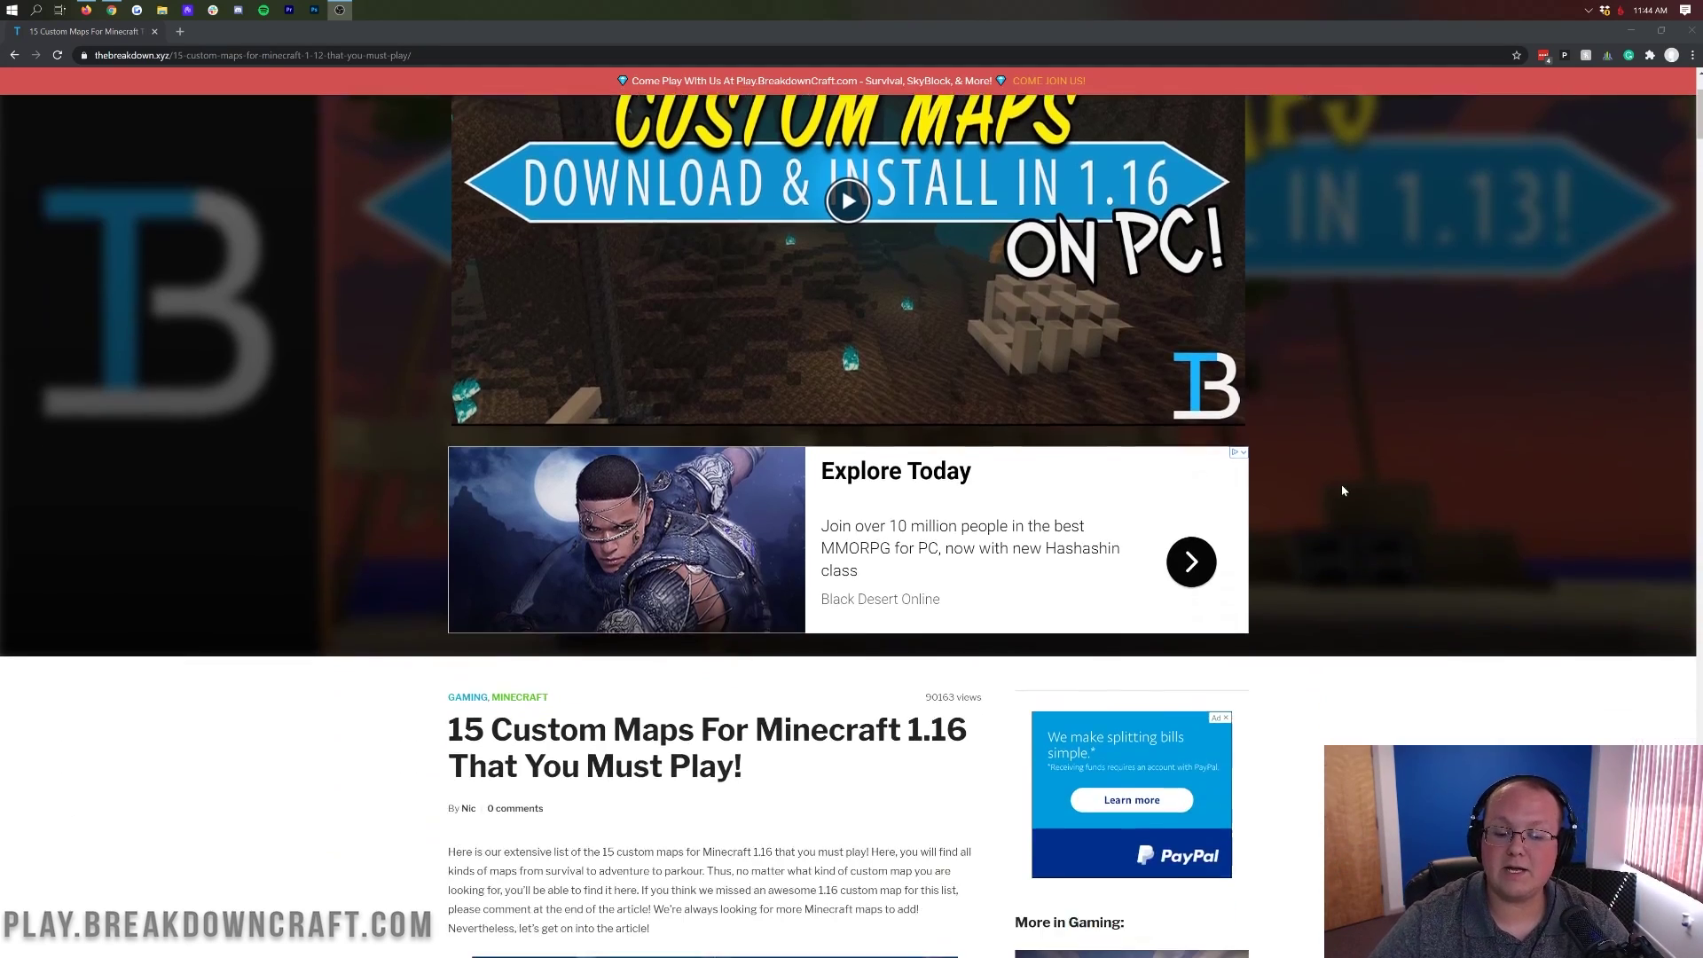
scroll(771, 568, down, 4)
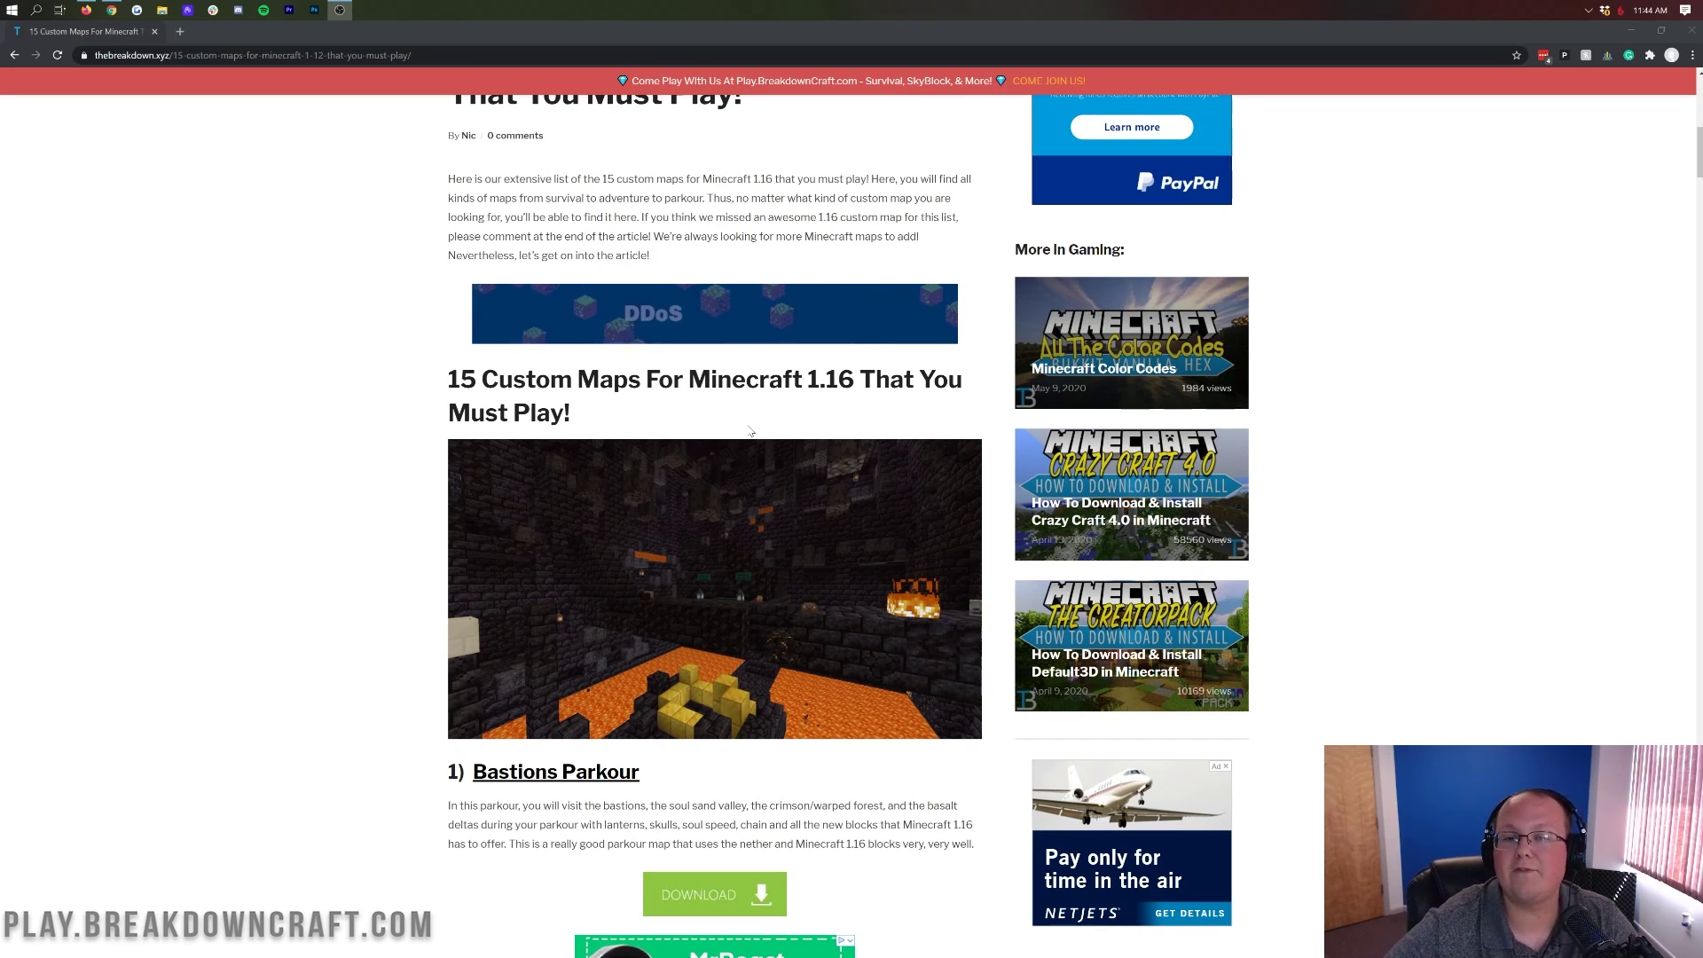
scroll(670, 467, down, 3)
scroll(670, 467, down, 8)
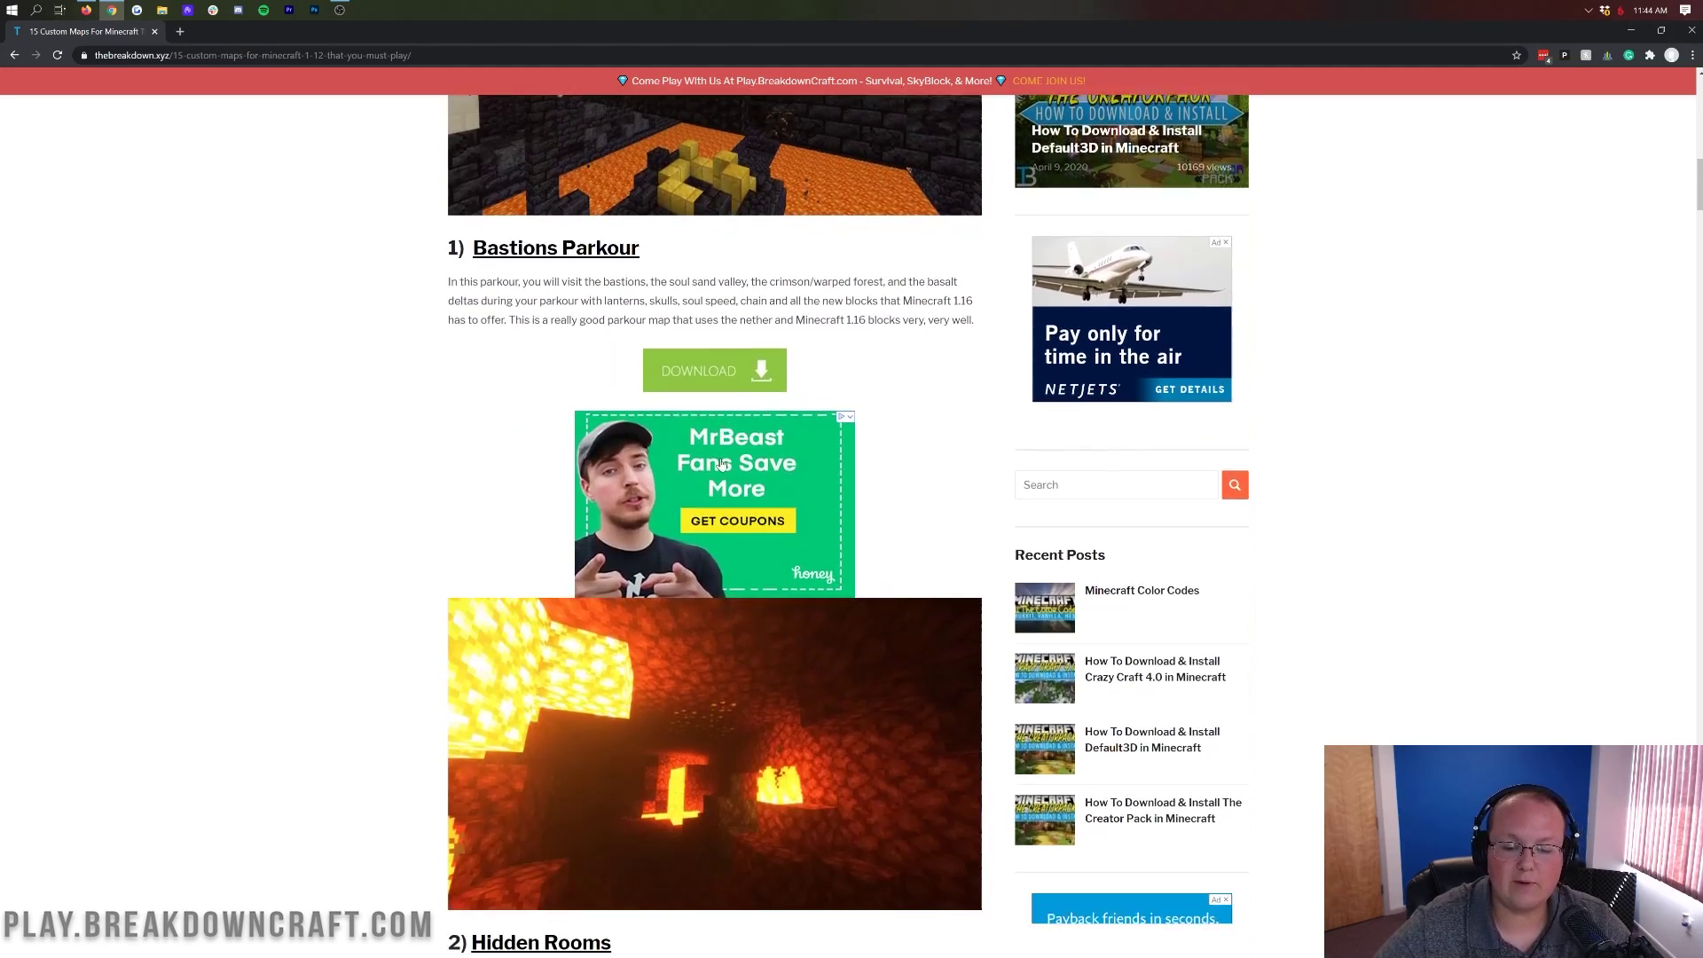
middle_click(726, 577)
Open the download page of the 2D Parkour With A Twist map in a new tab.
scroll(719, 504, down, 8)
scroll(718, 504, down, 11)
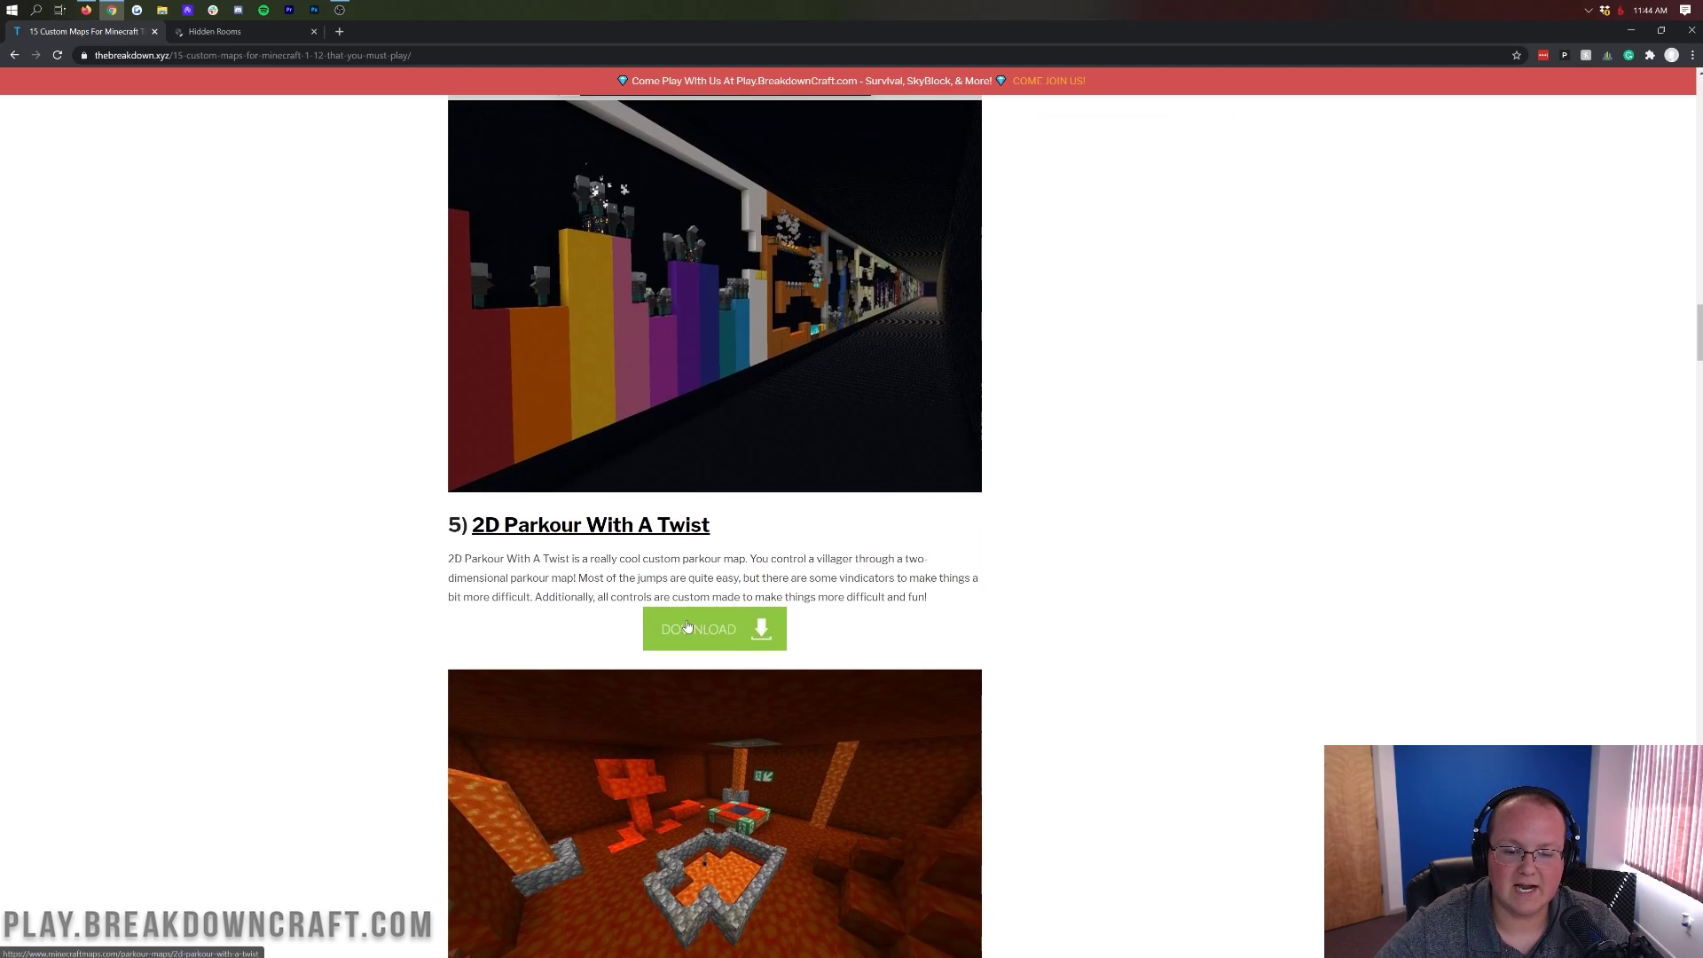
middle_click(687, 627)
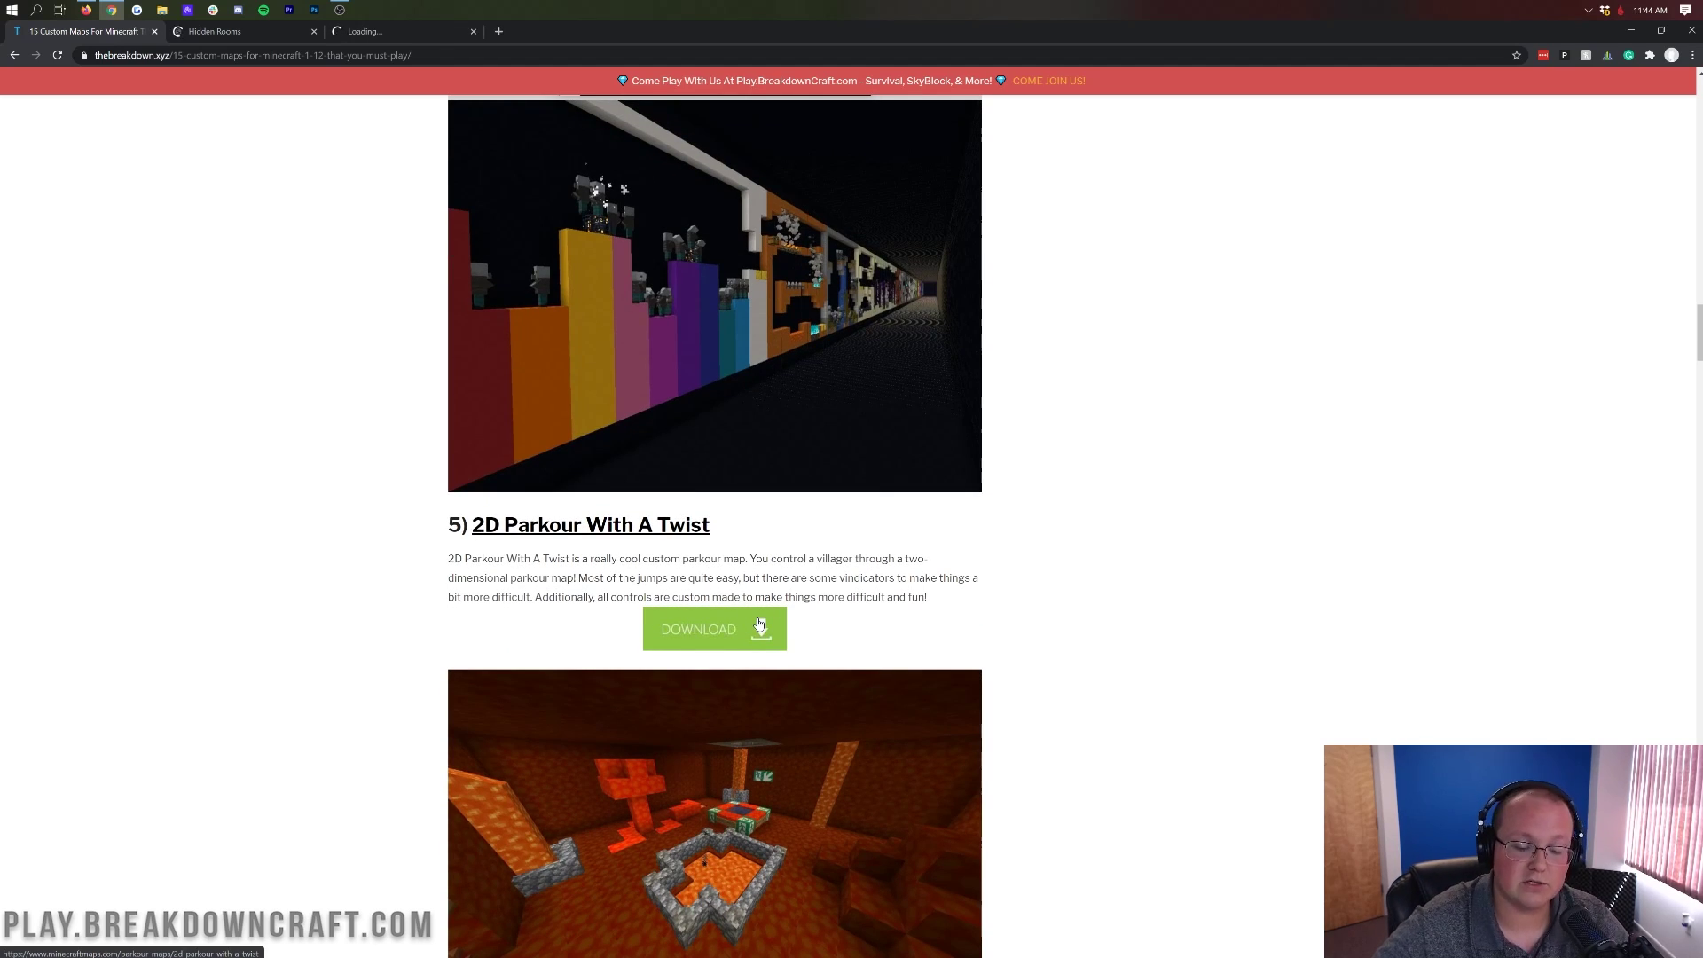
Look over the rest of the map list, and download the Hidden Rooms map from its own page.
scroll(785, 611, down, 10)
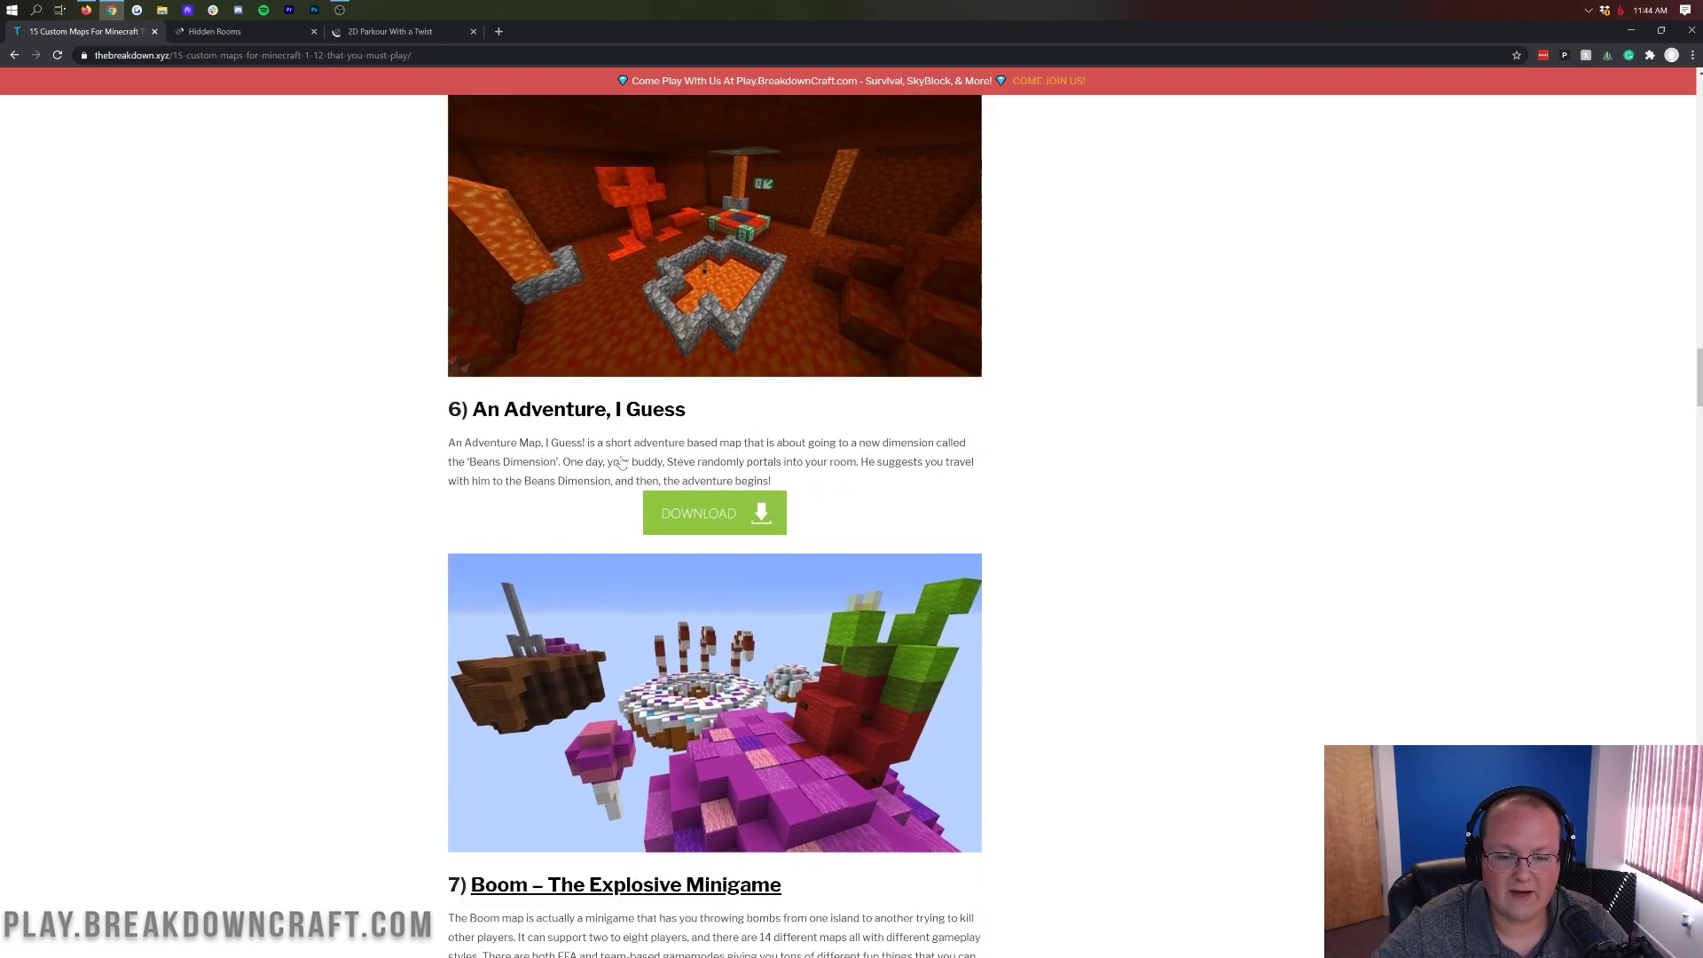
scroll(624, 462, down, 20)
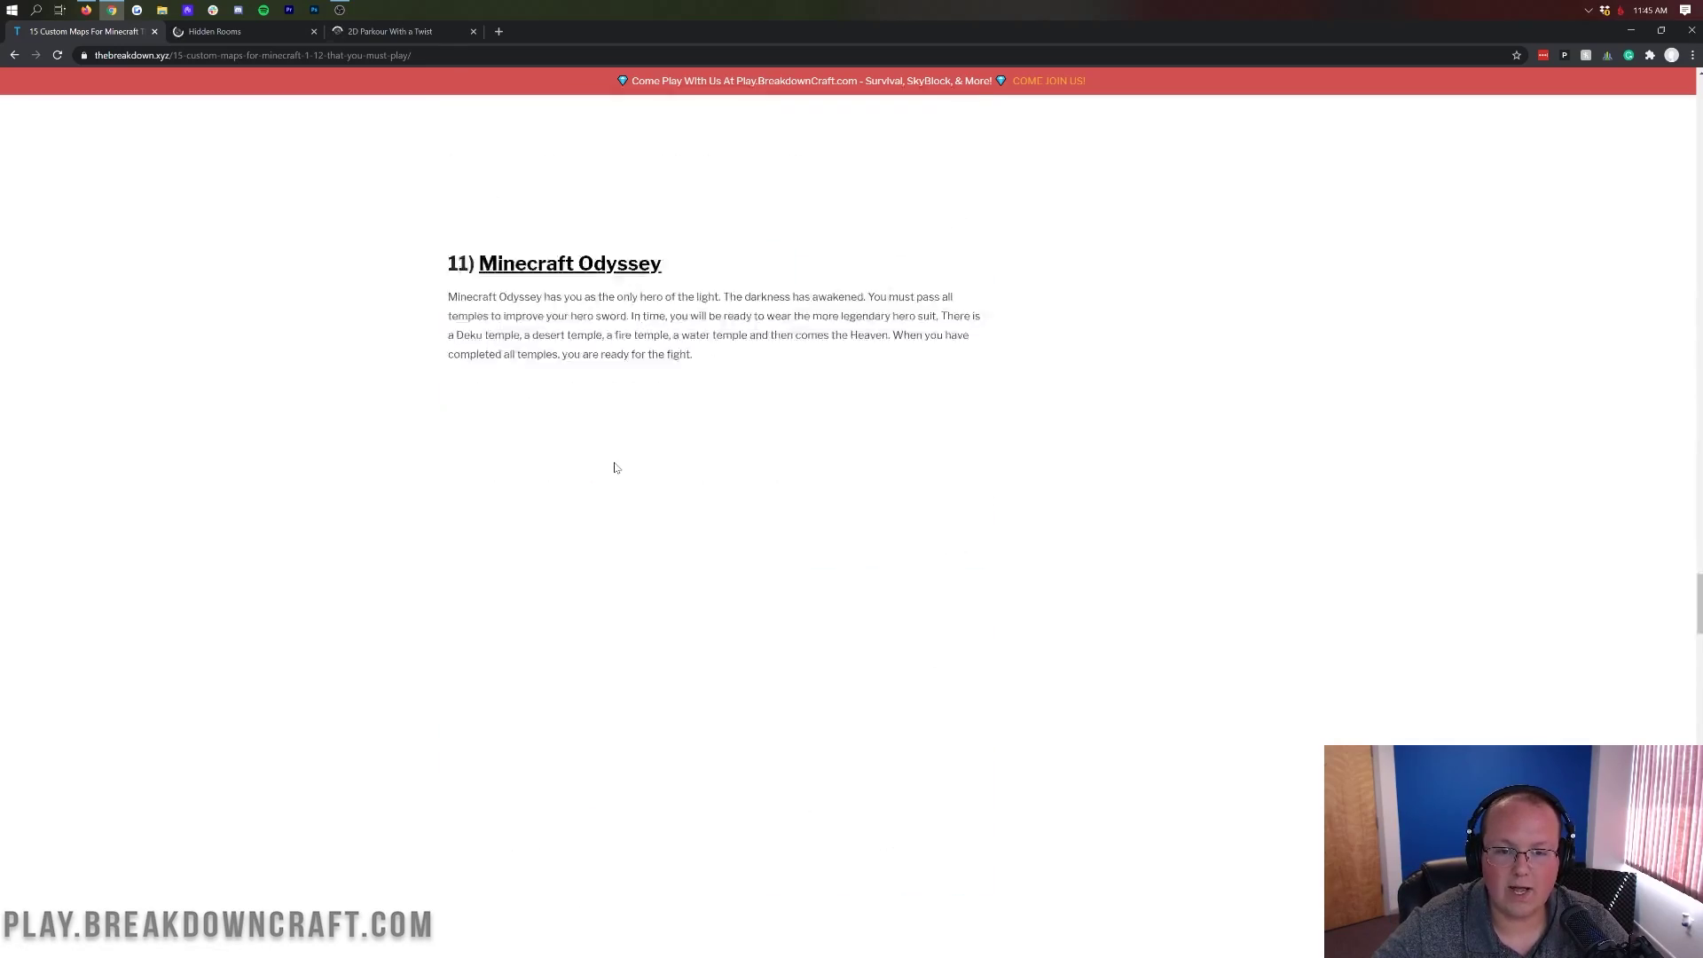
scroll(610, 438, up, 20)
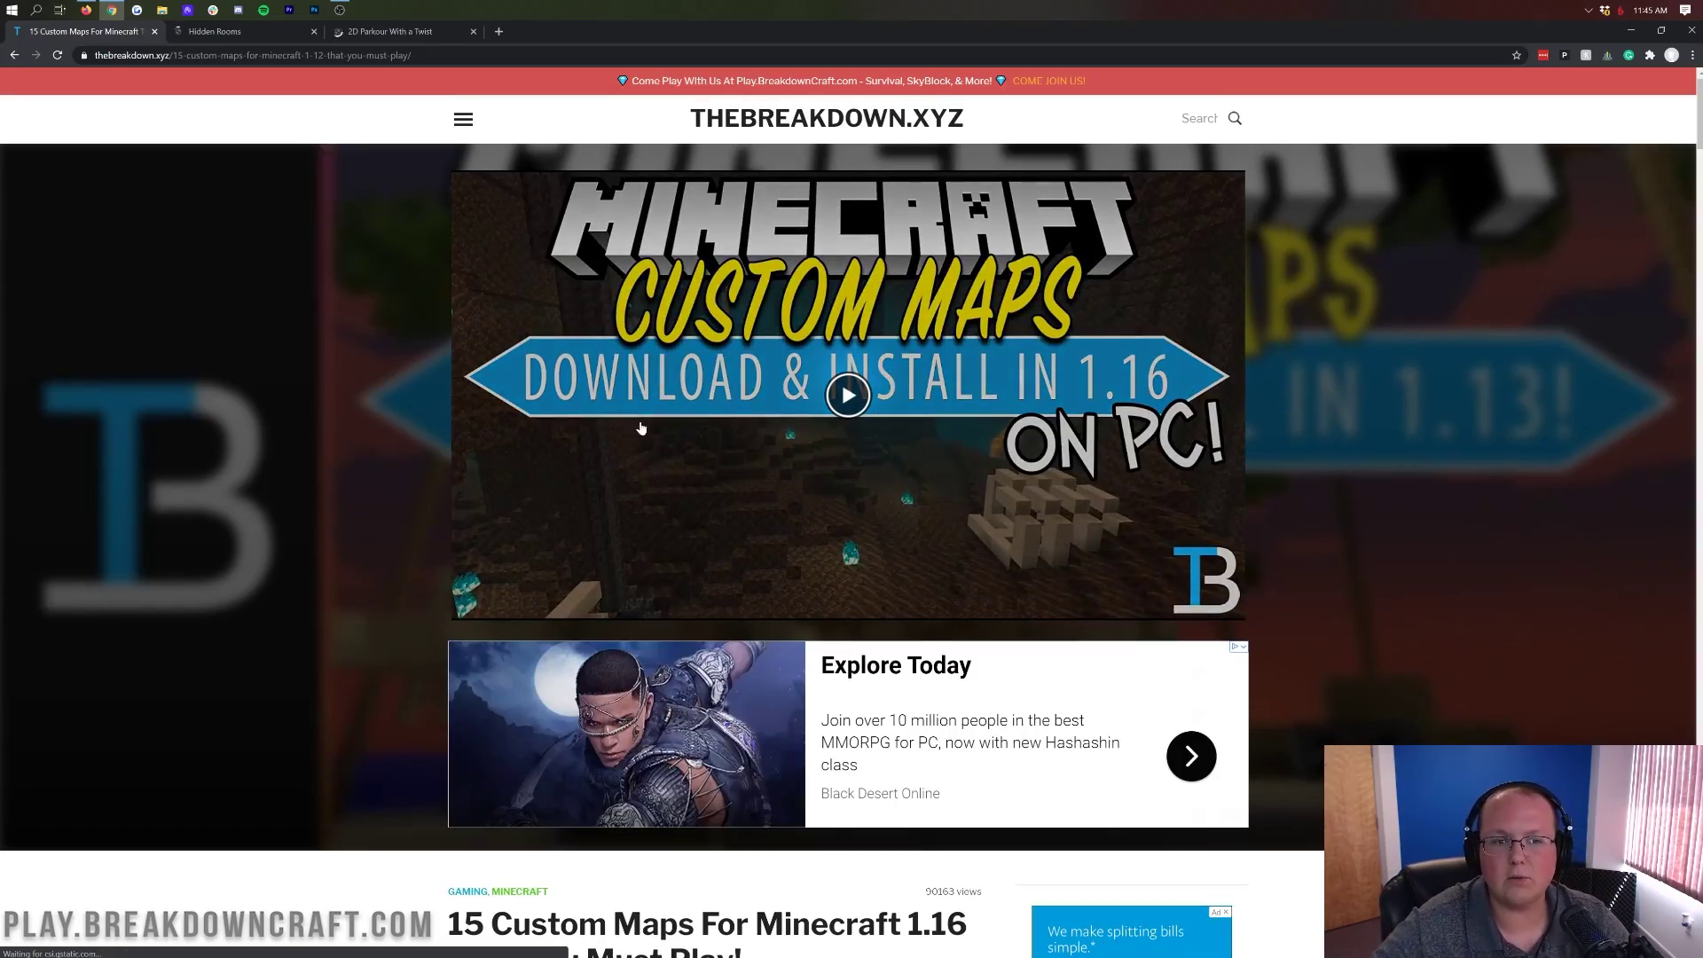
key(ctrl+Tab)
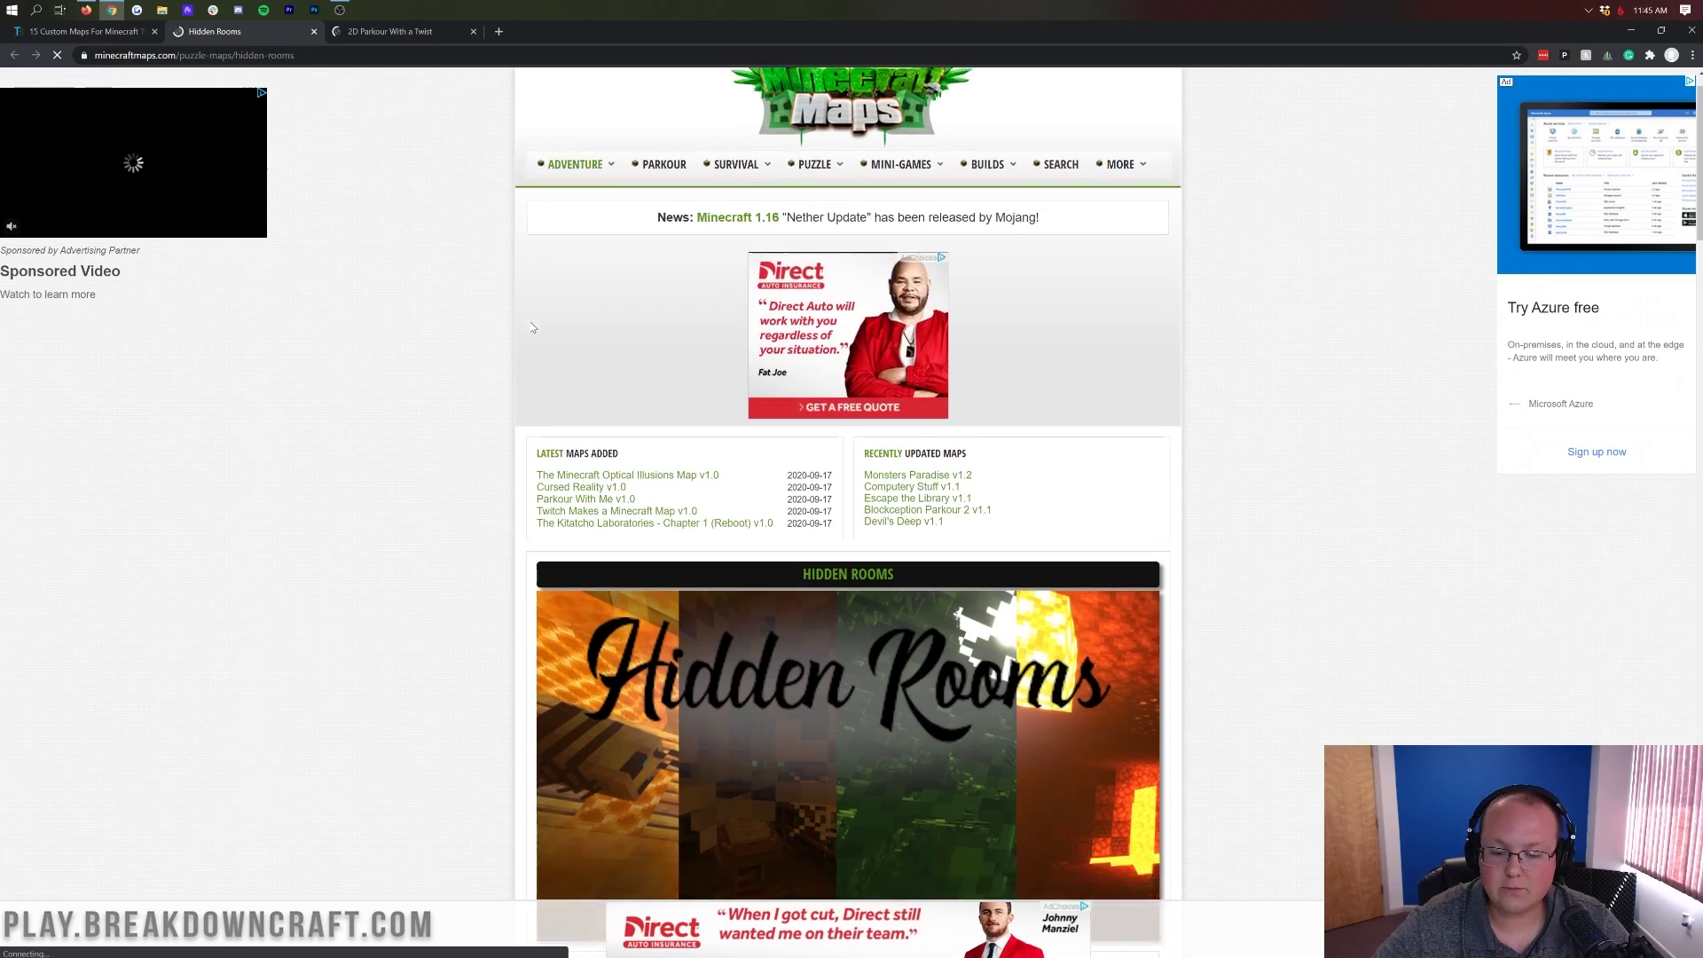
scroll(533, 328, down, 4)
scroll(533, 328, down, 4)
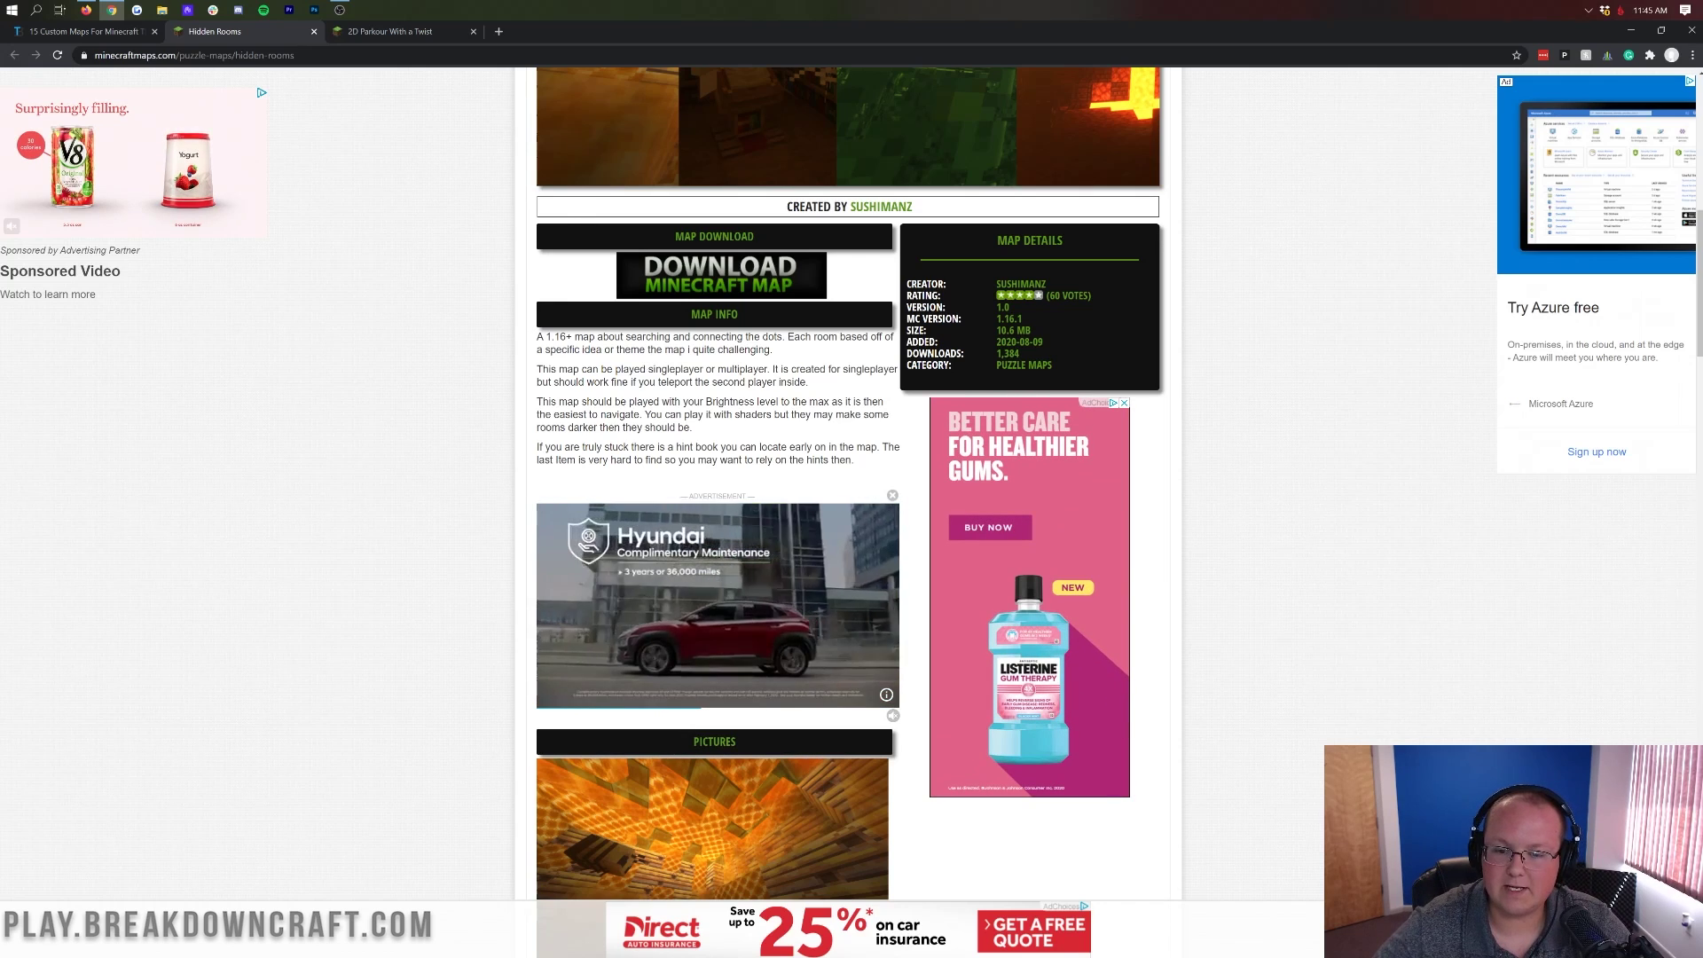
scroll(696, 423, up, 2)
click(696, 422)
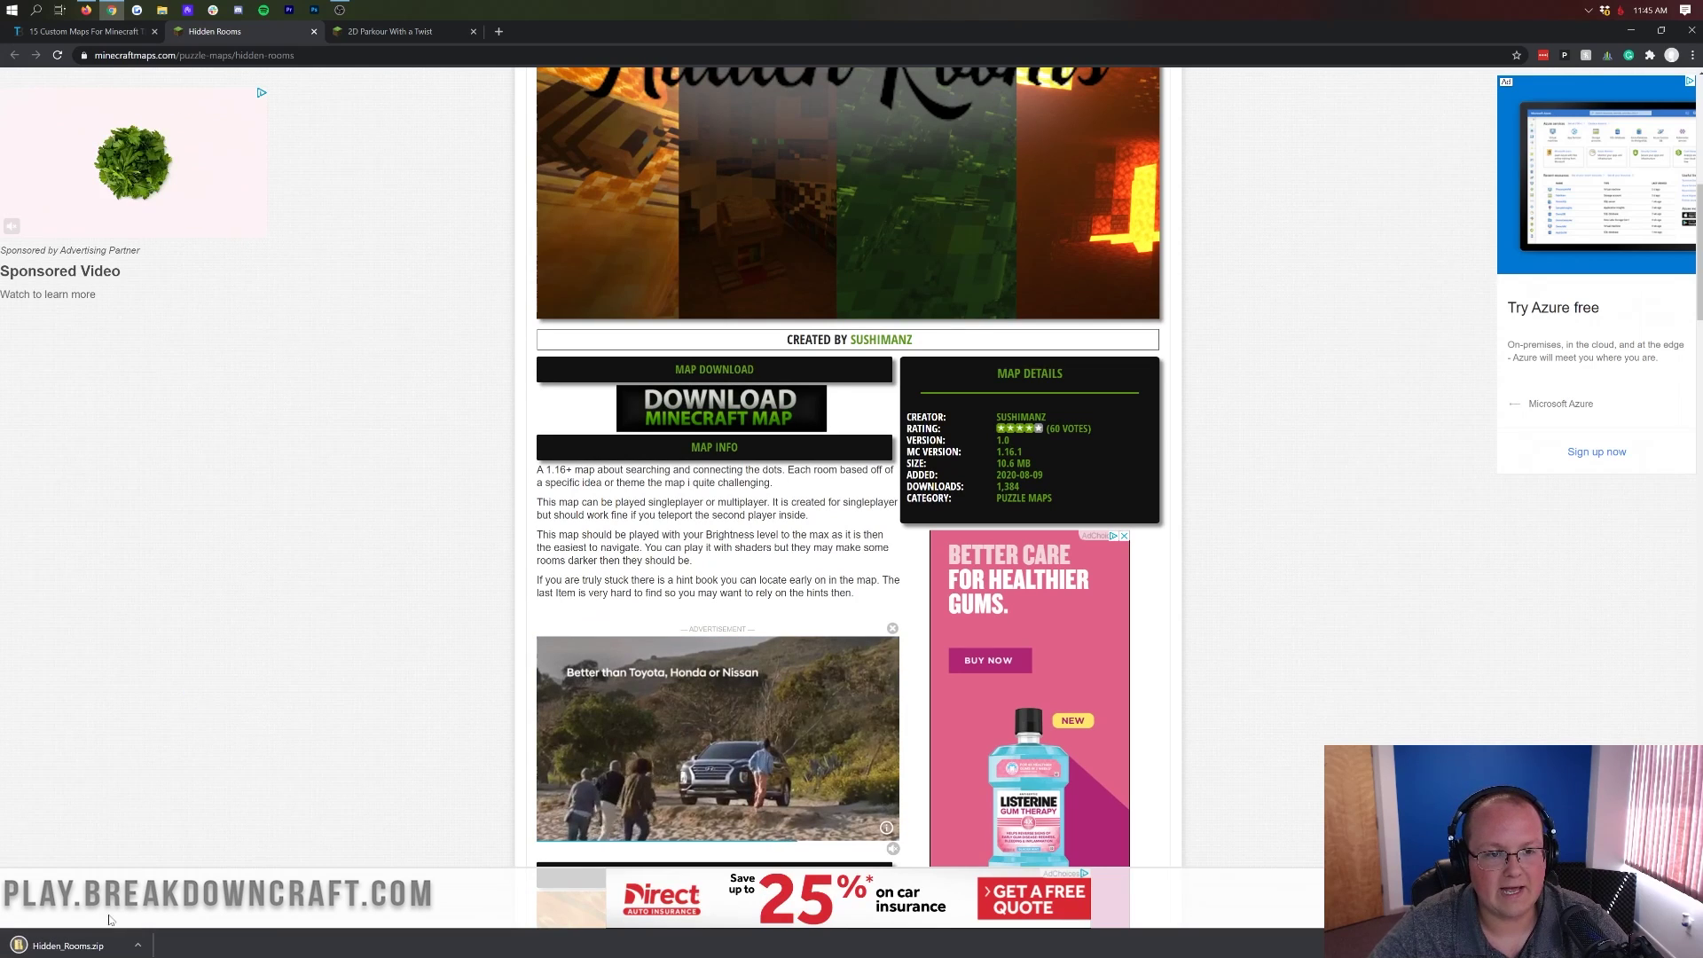
Download the 2D Parkour With a Twist map from its page on Minecraft Maps.
click(422, 35)
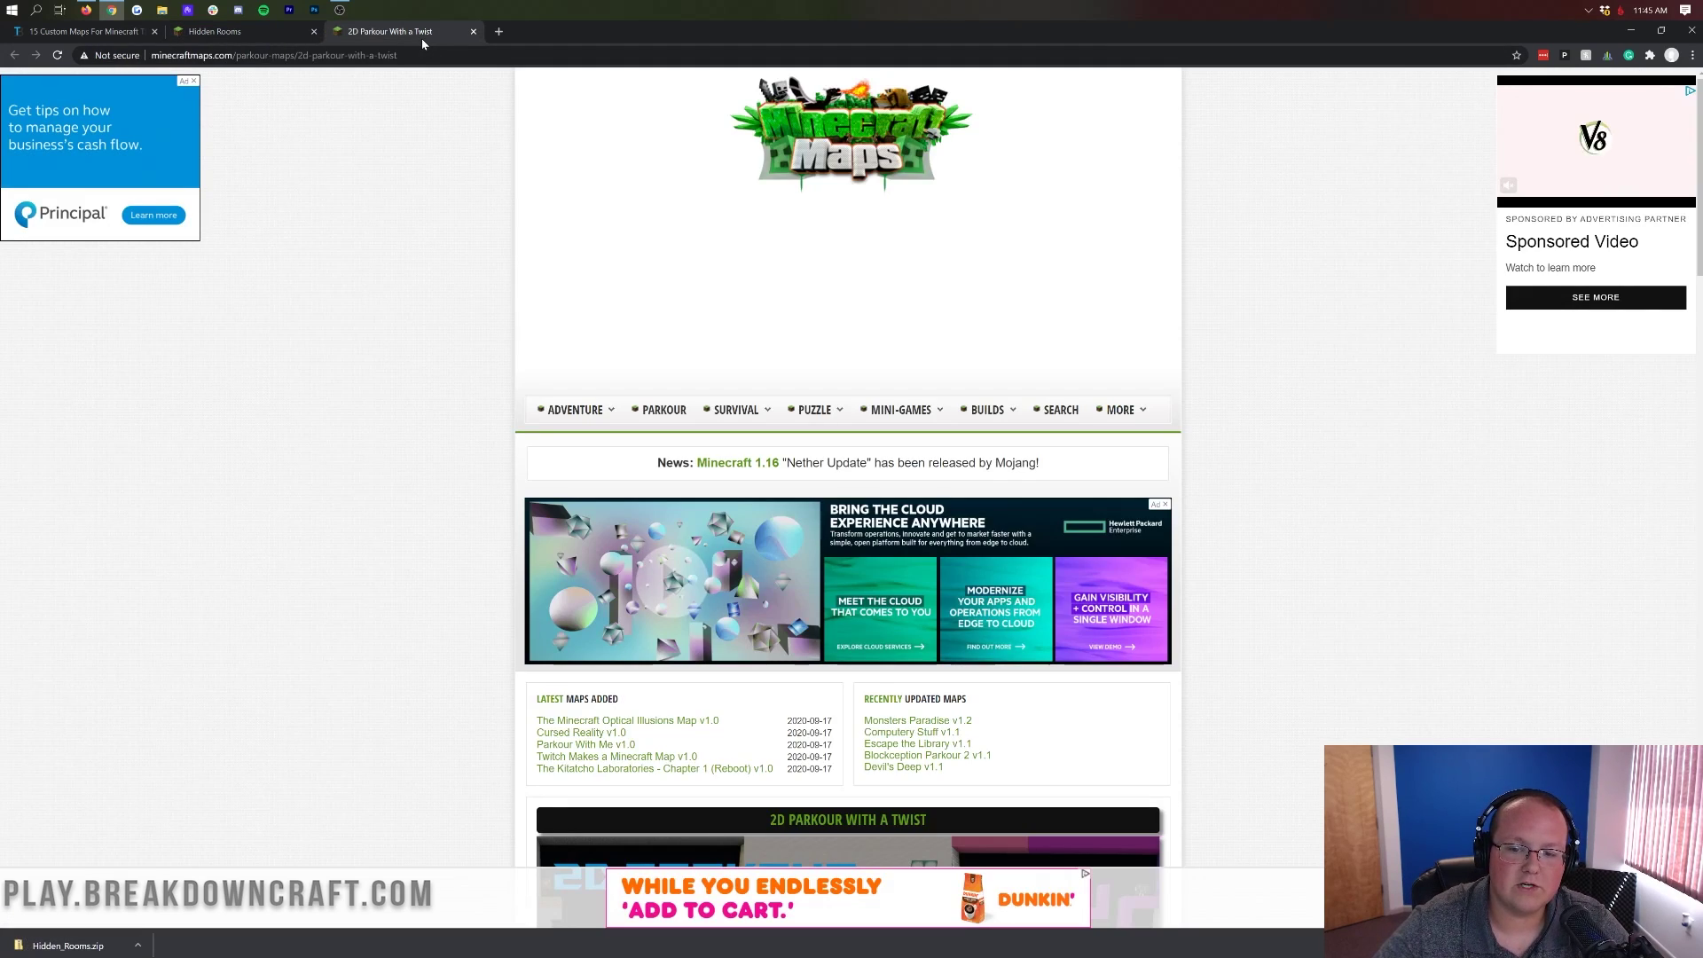
scroll(940, 564, down, 5)
scroll(940, 565, down, 3)
scroll(892, 284, up, 1)
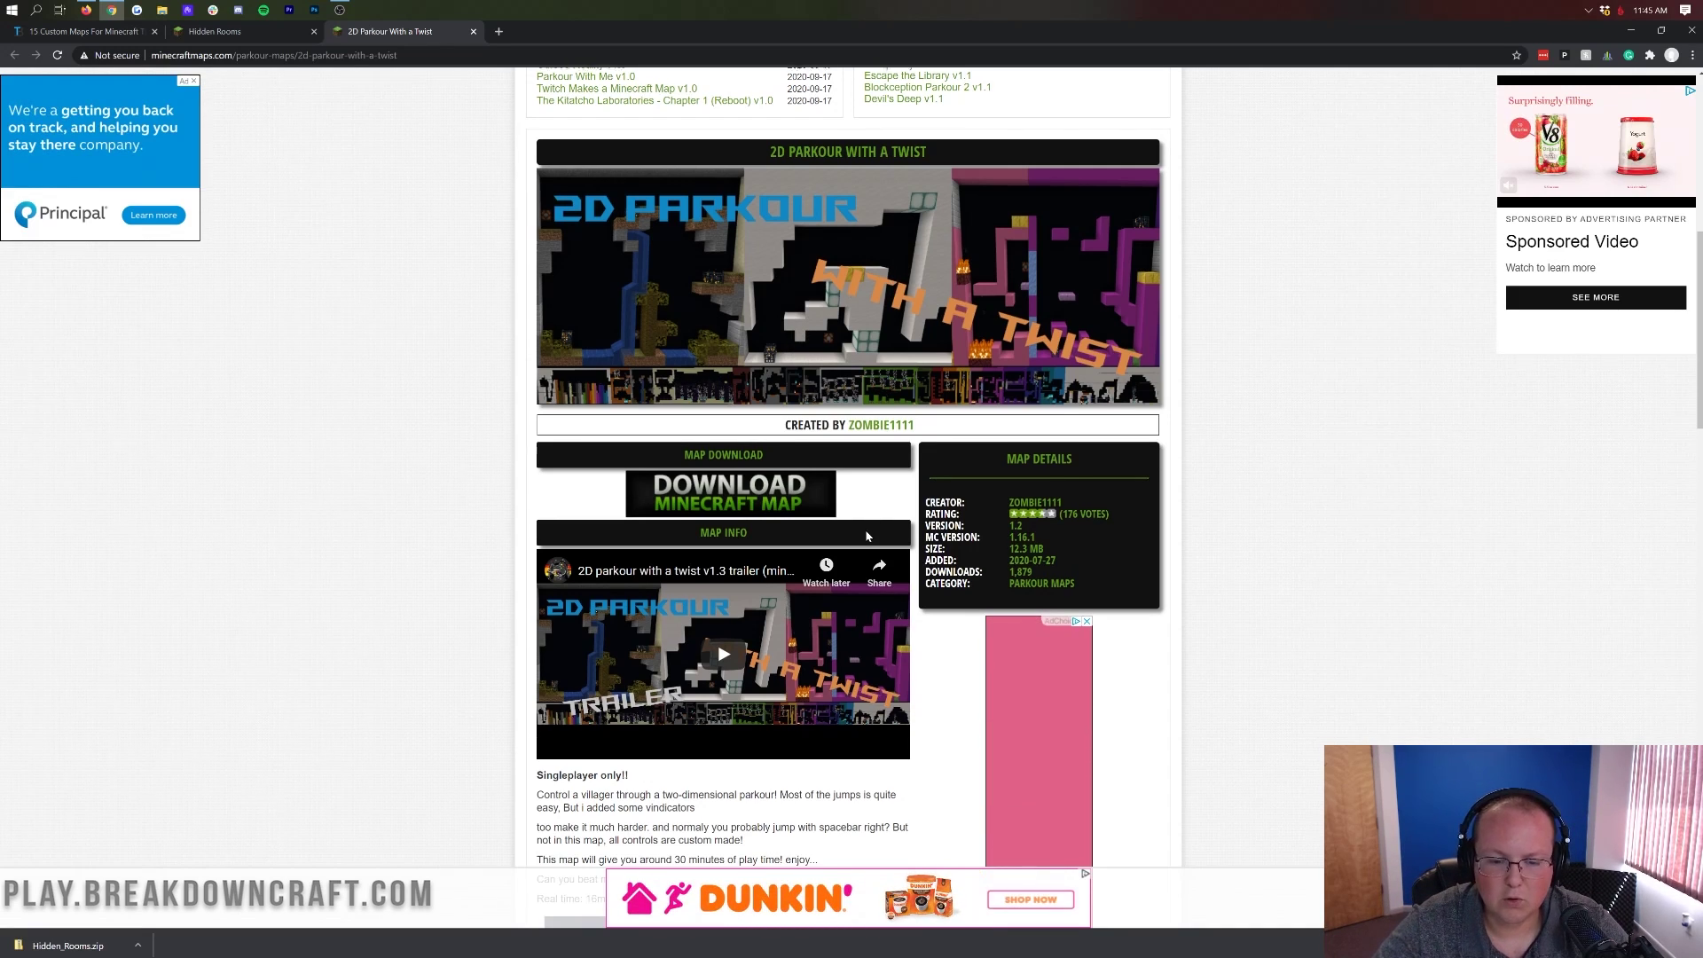
scroll(867, 536, down, 3)
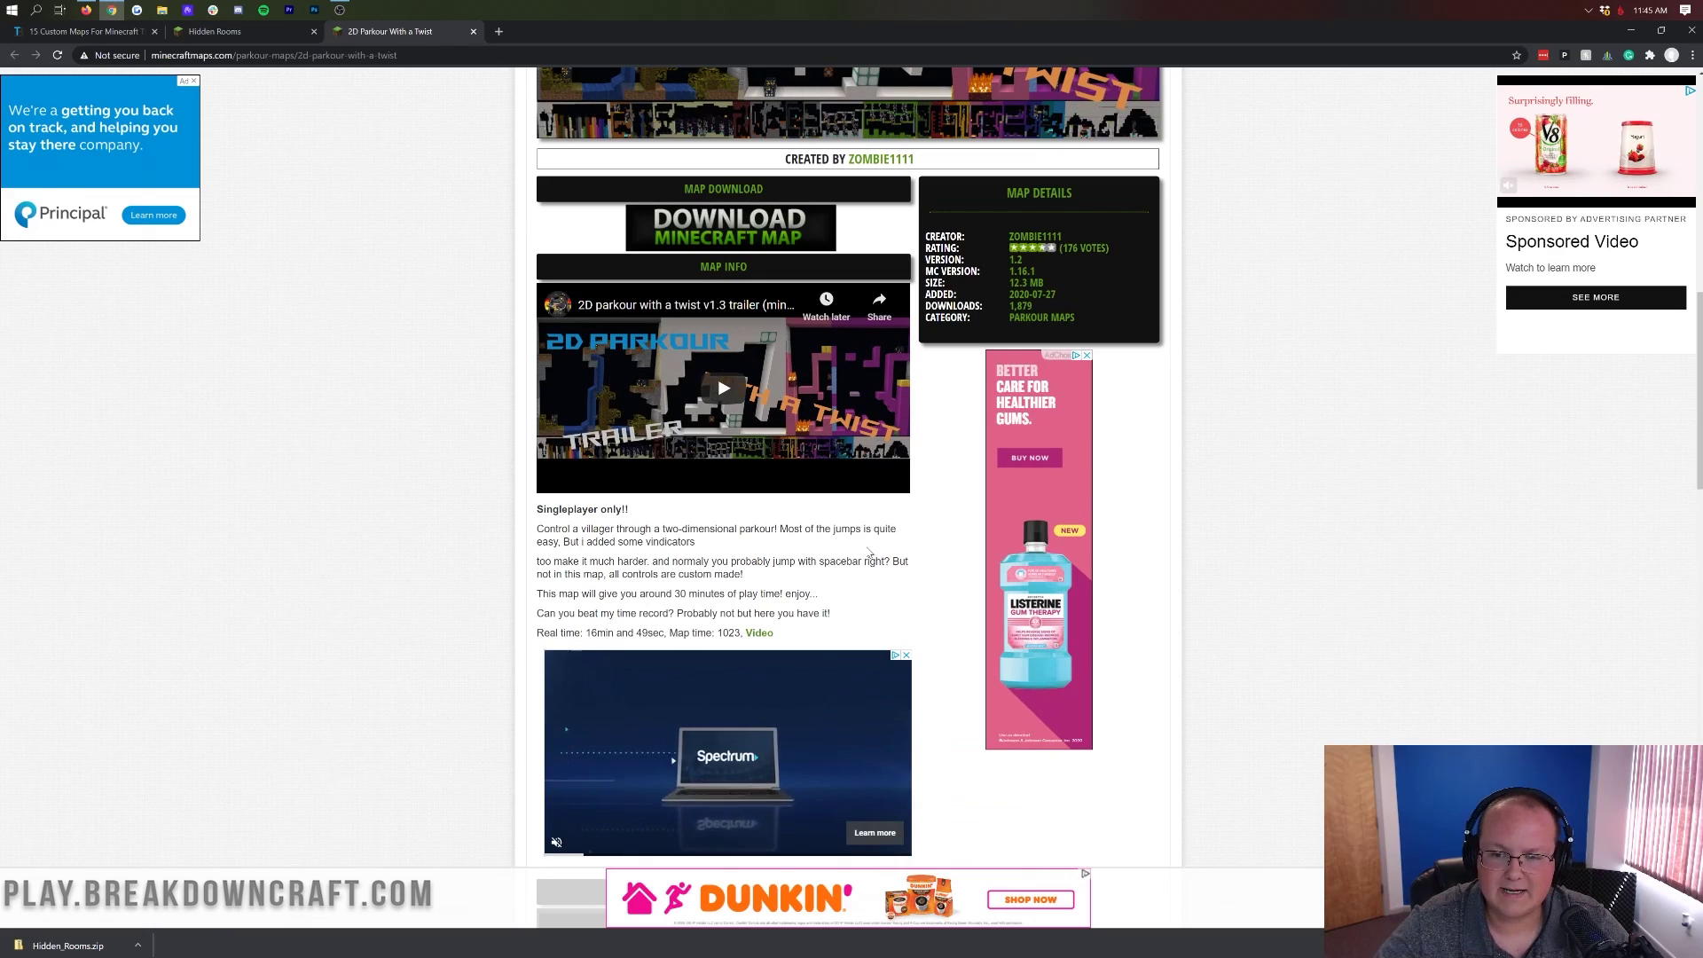
scroll(869, 555, up, 3)
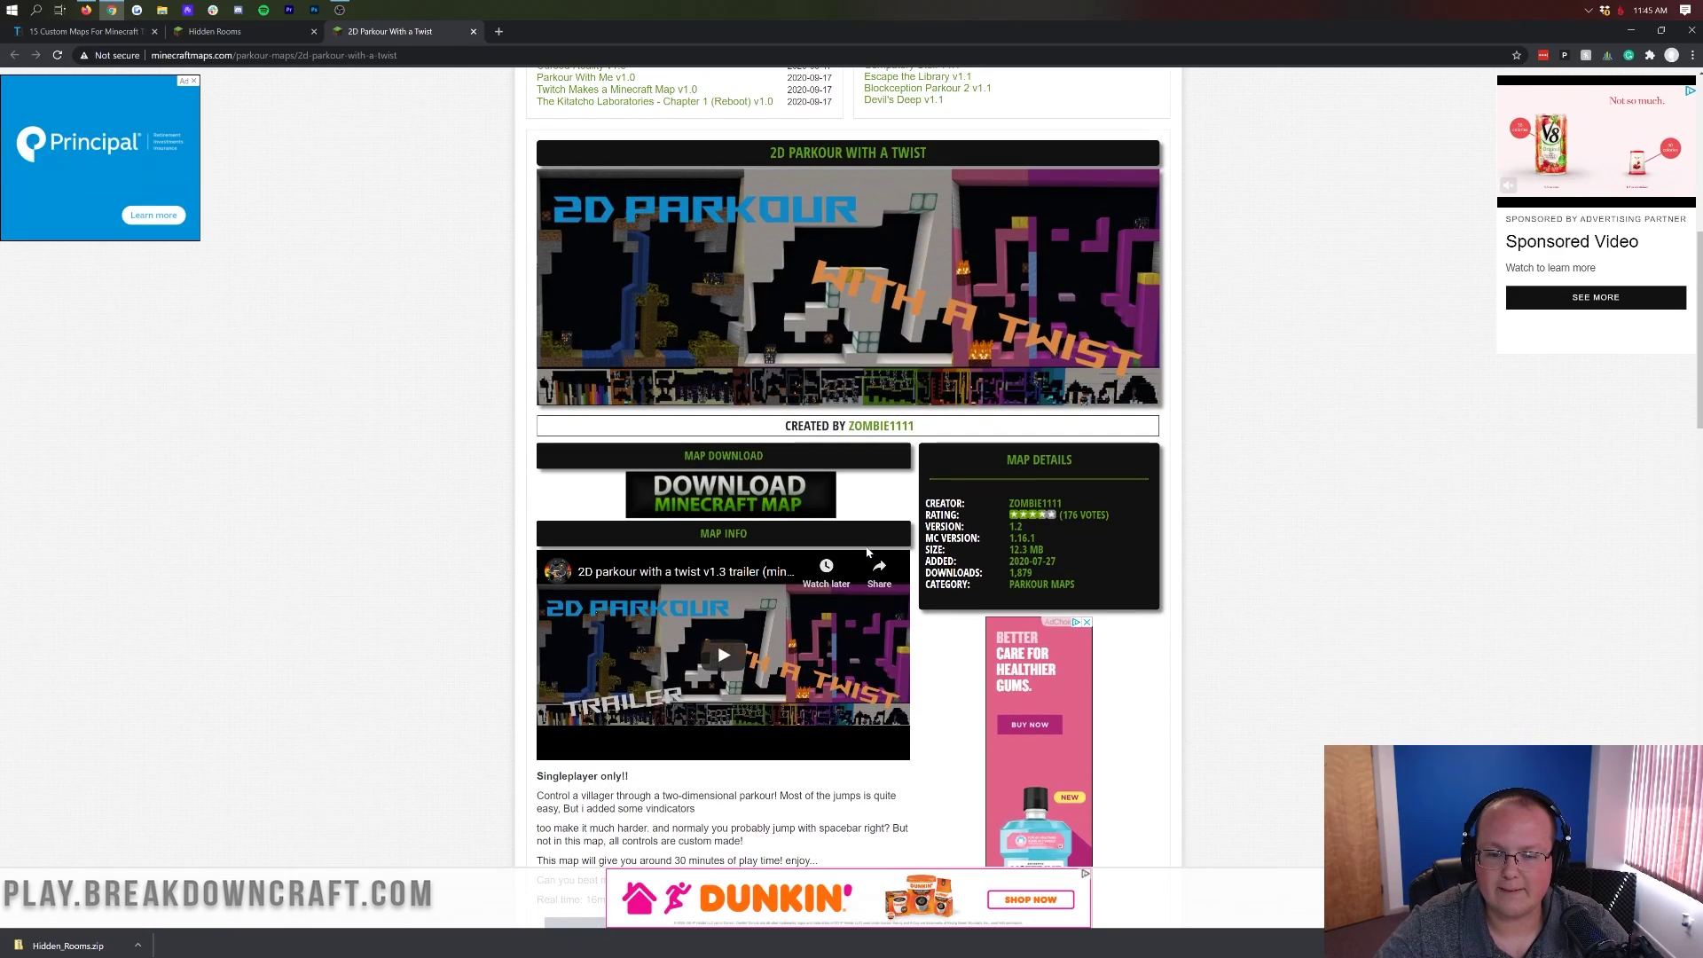
click(819, 486)
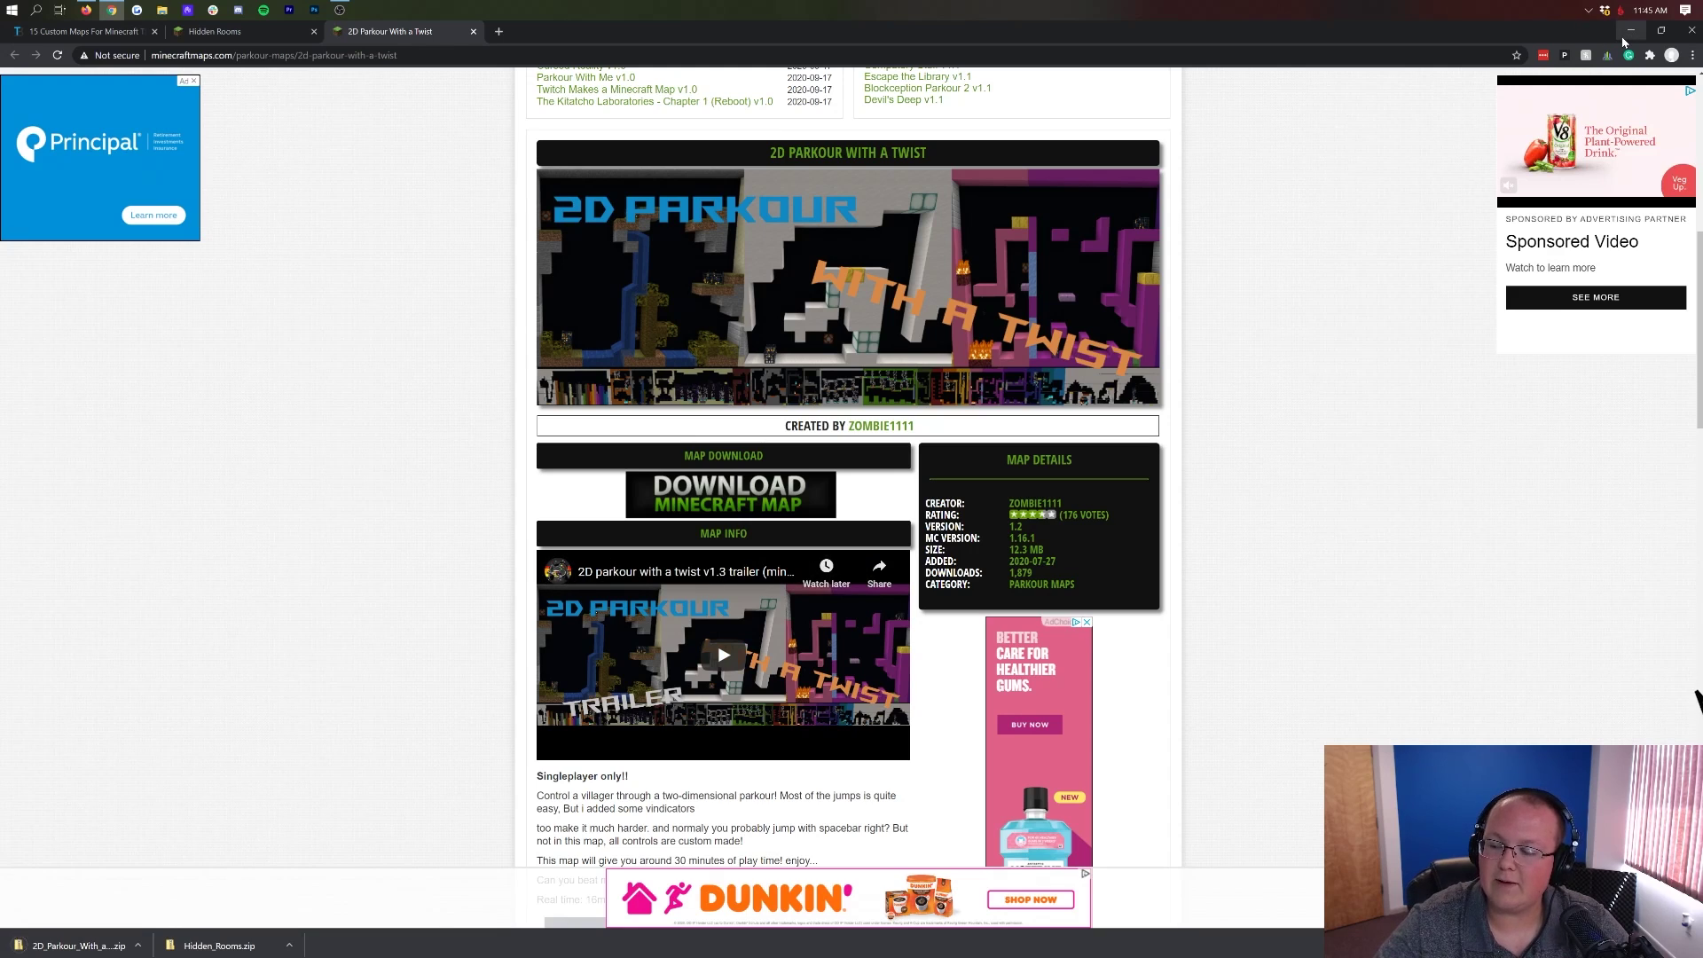
Minimize the browser, refresh the desktop, and place the two downloaded map zip files side by side in its upper area.
click(1630, 30)
right_click(323, 234)
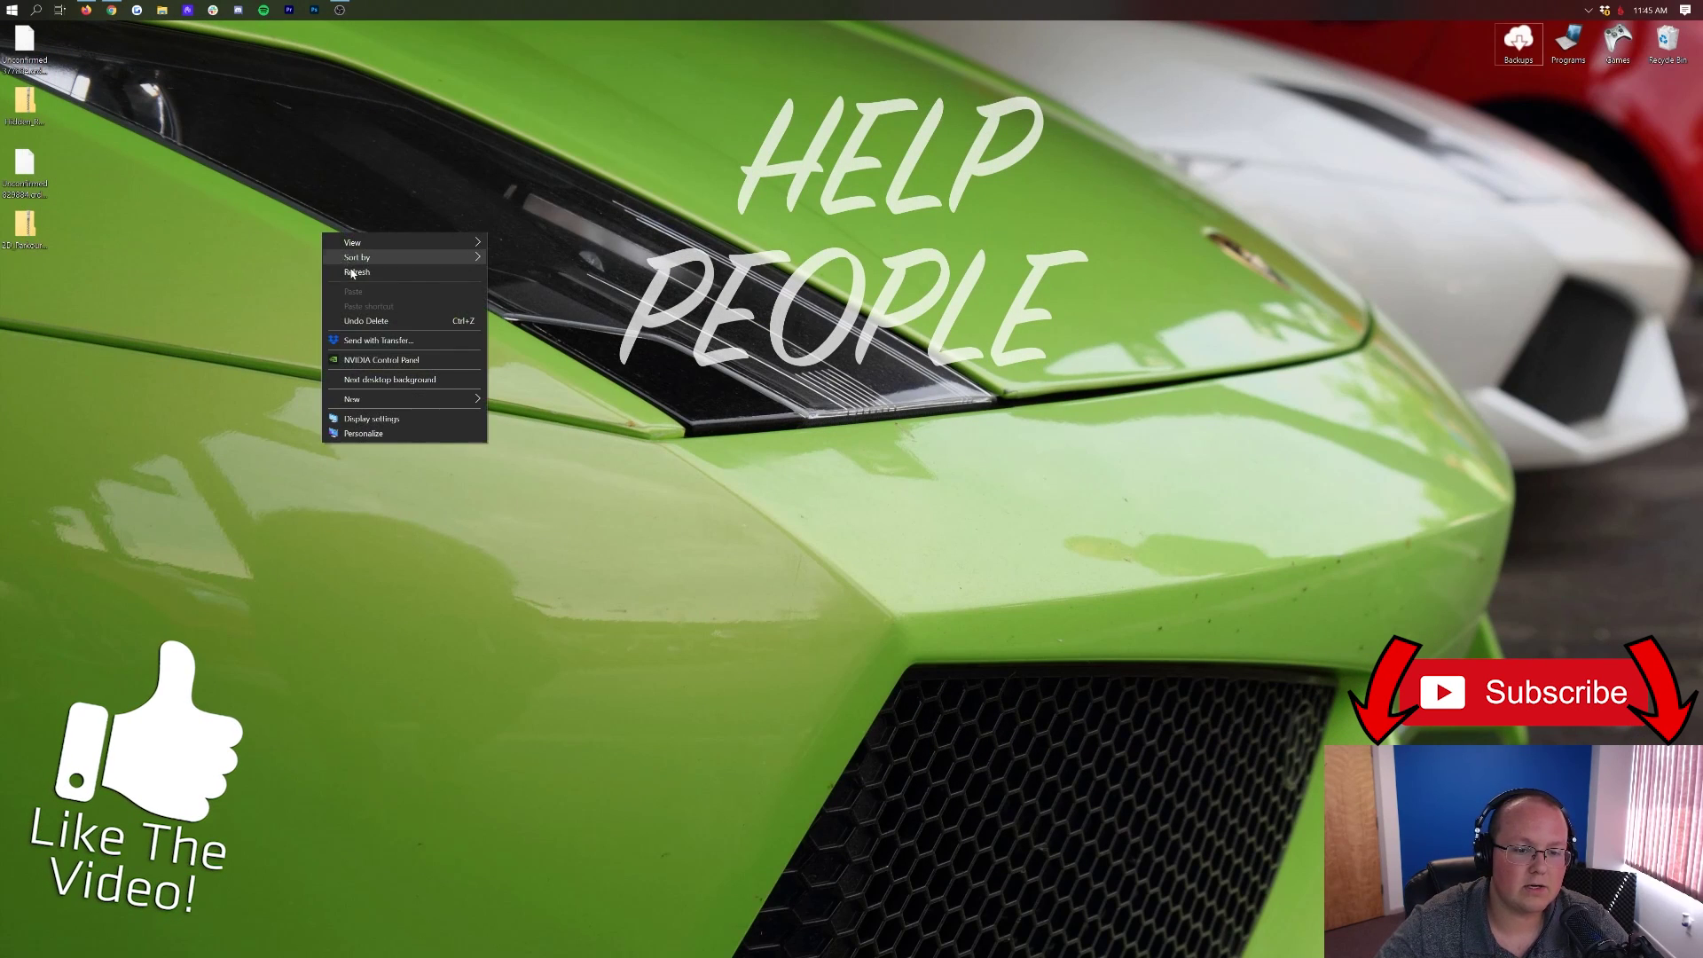
click(351, 273)
drag(25, 102, 422, 108)
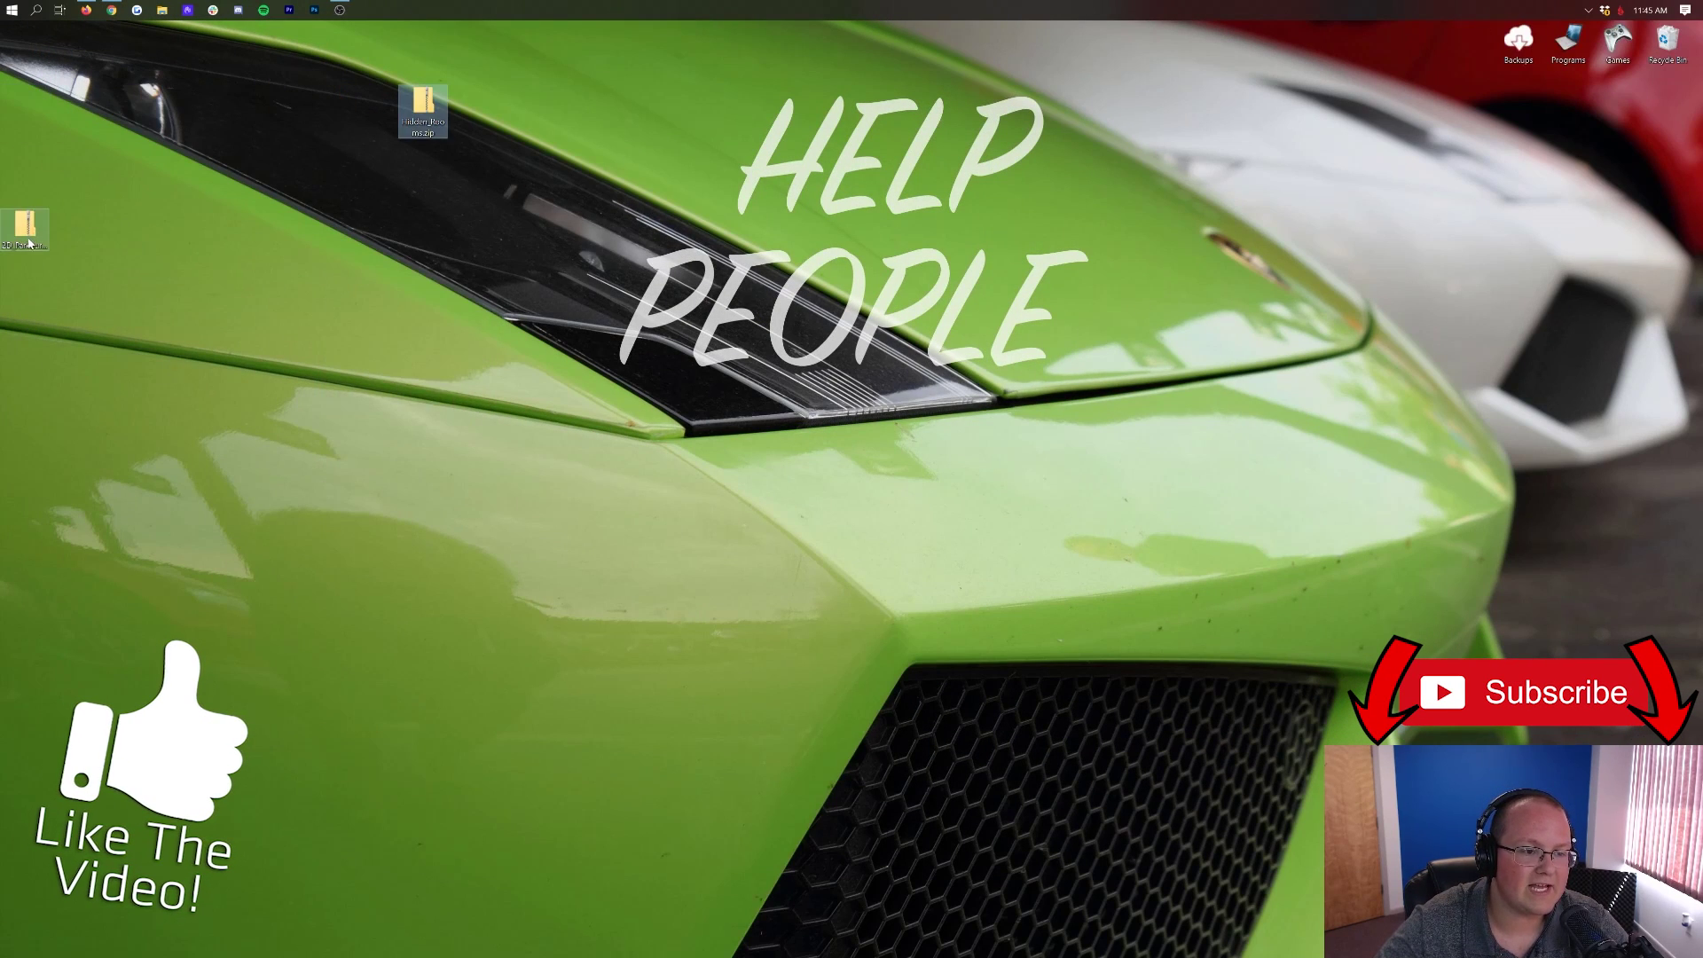
drag(30, 243, 523, 111)
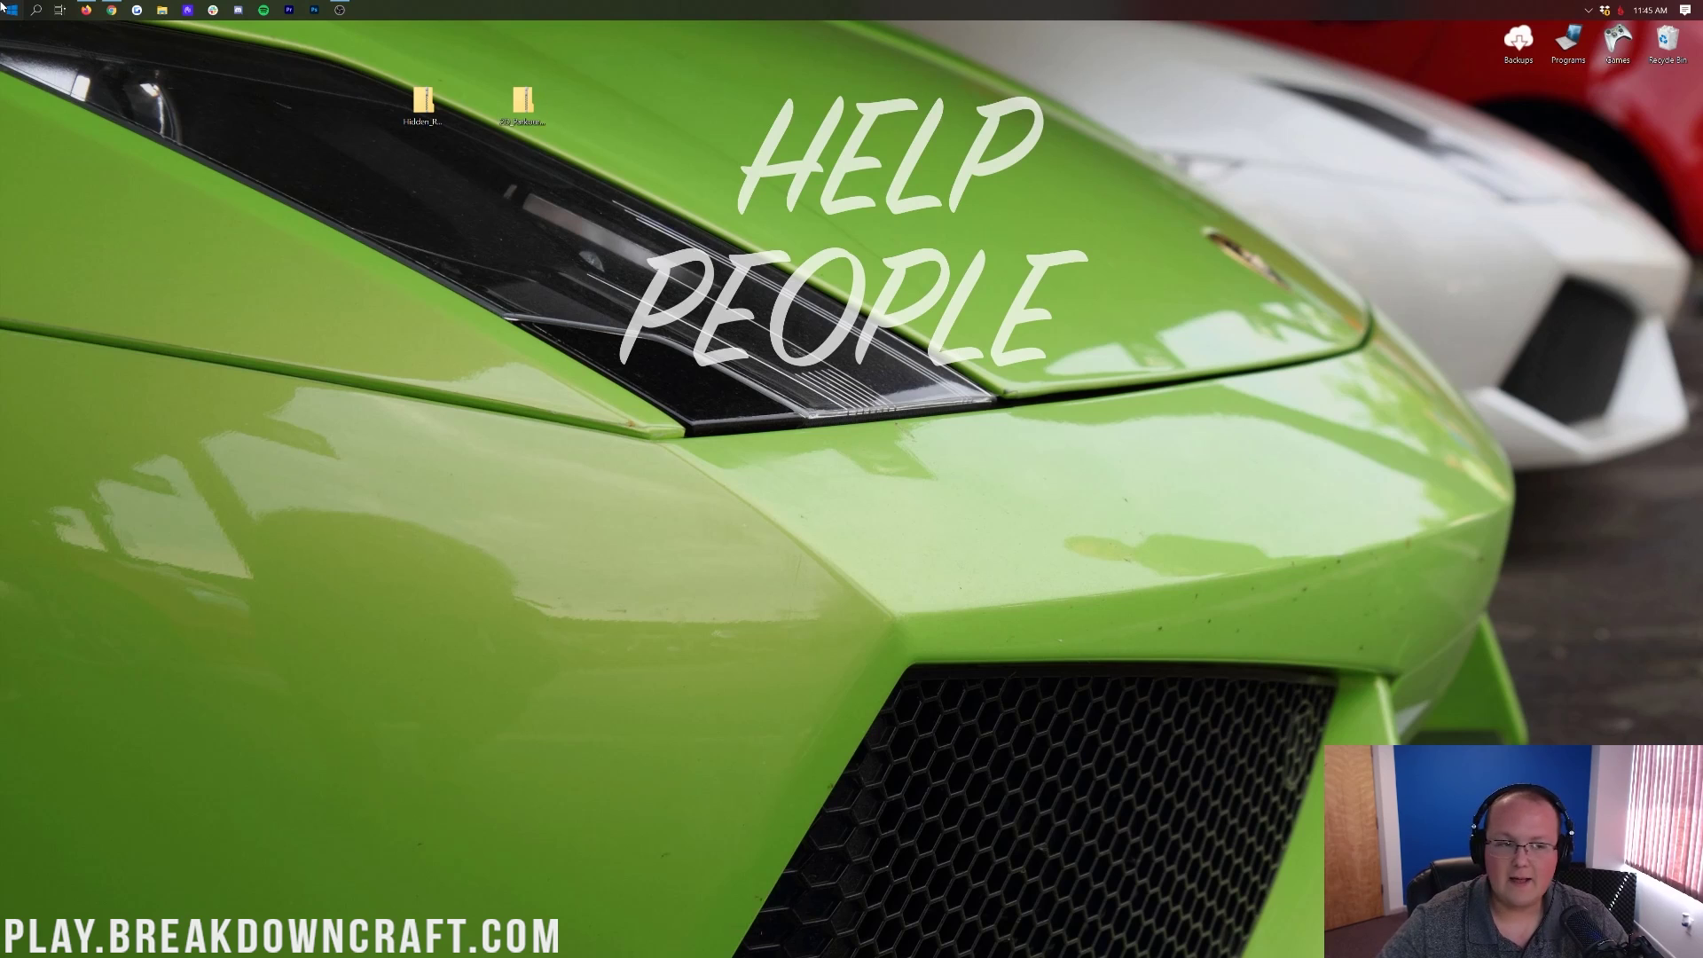
Search Windows for "downloads" and open the Downloads folder.
click(2, 8)
text(downloads)
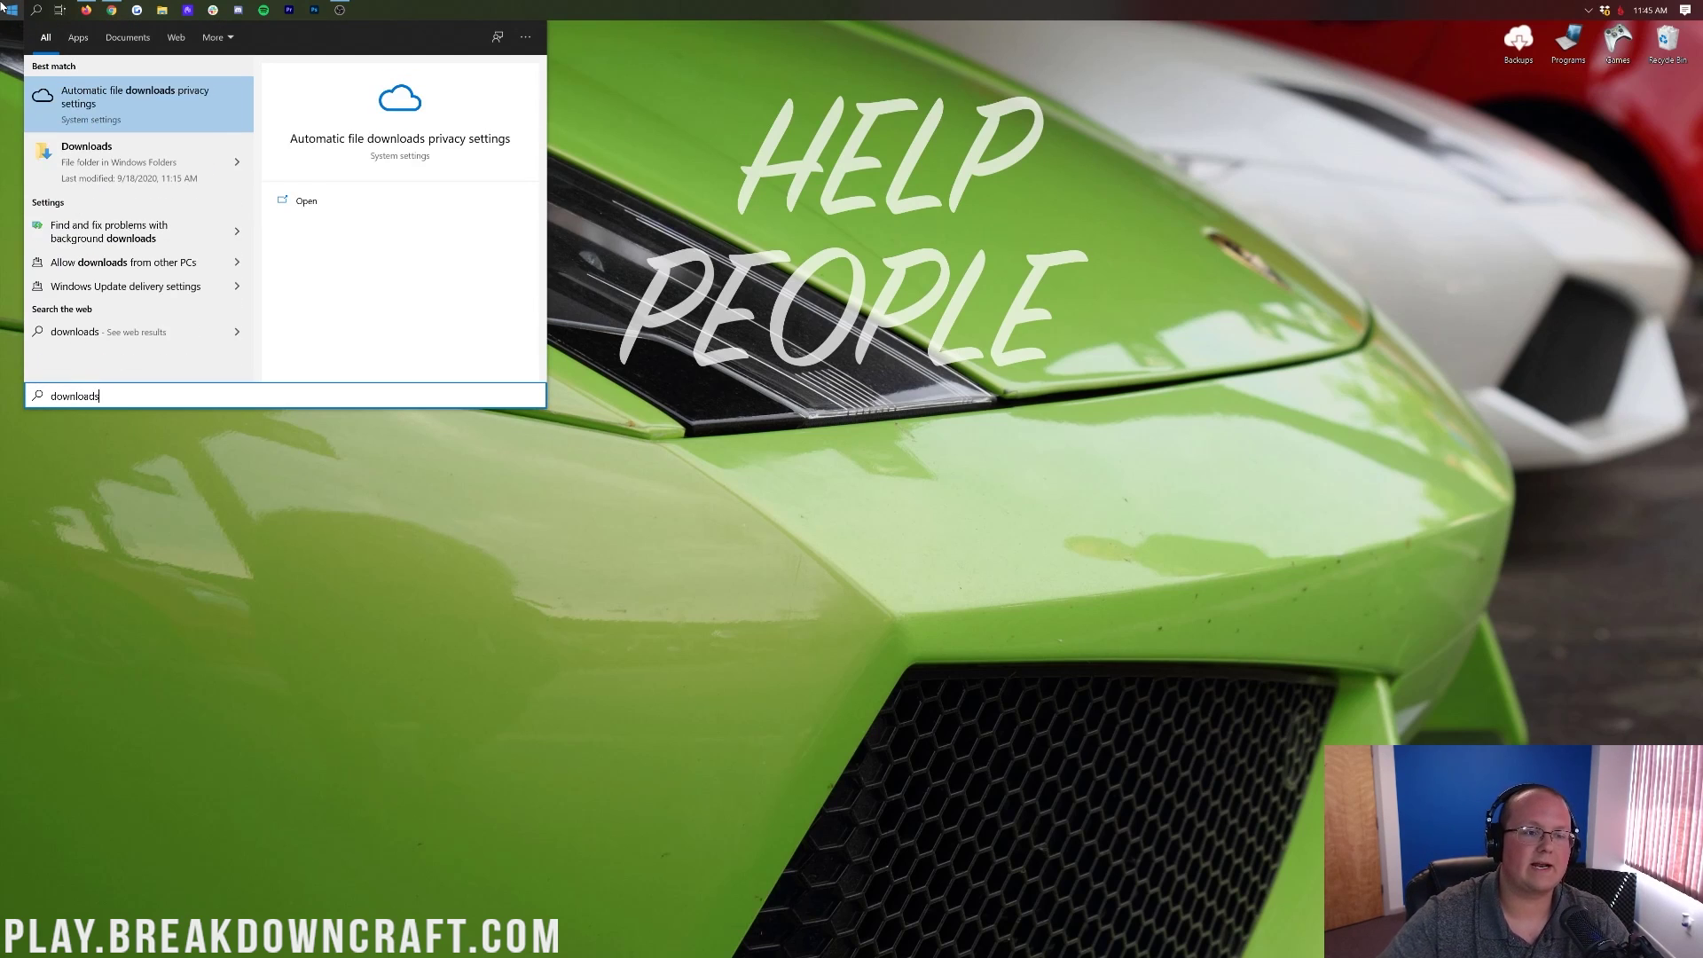
click(110, 156)
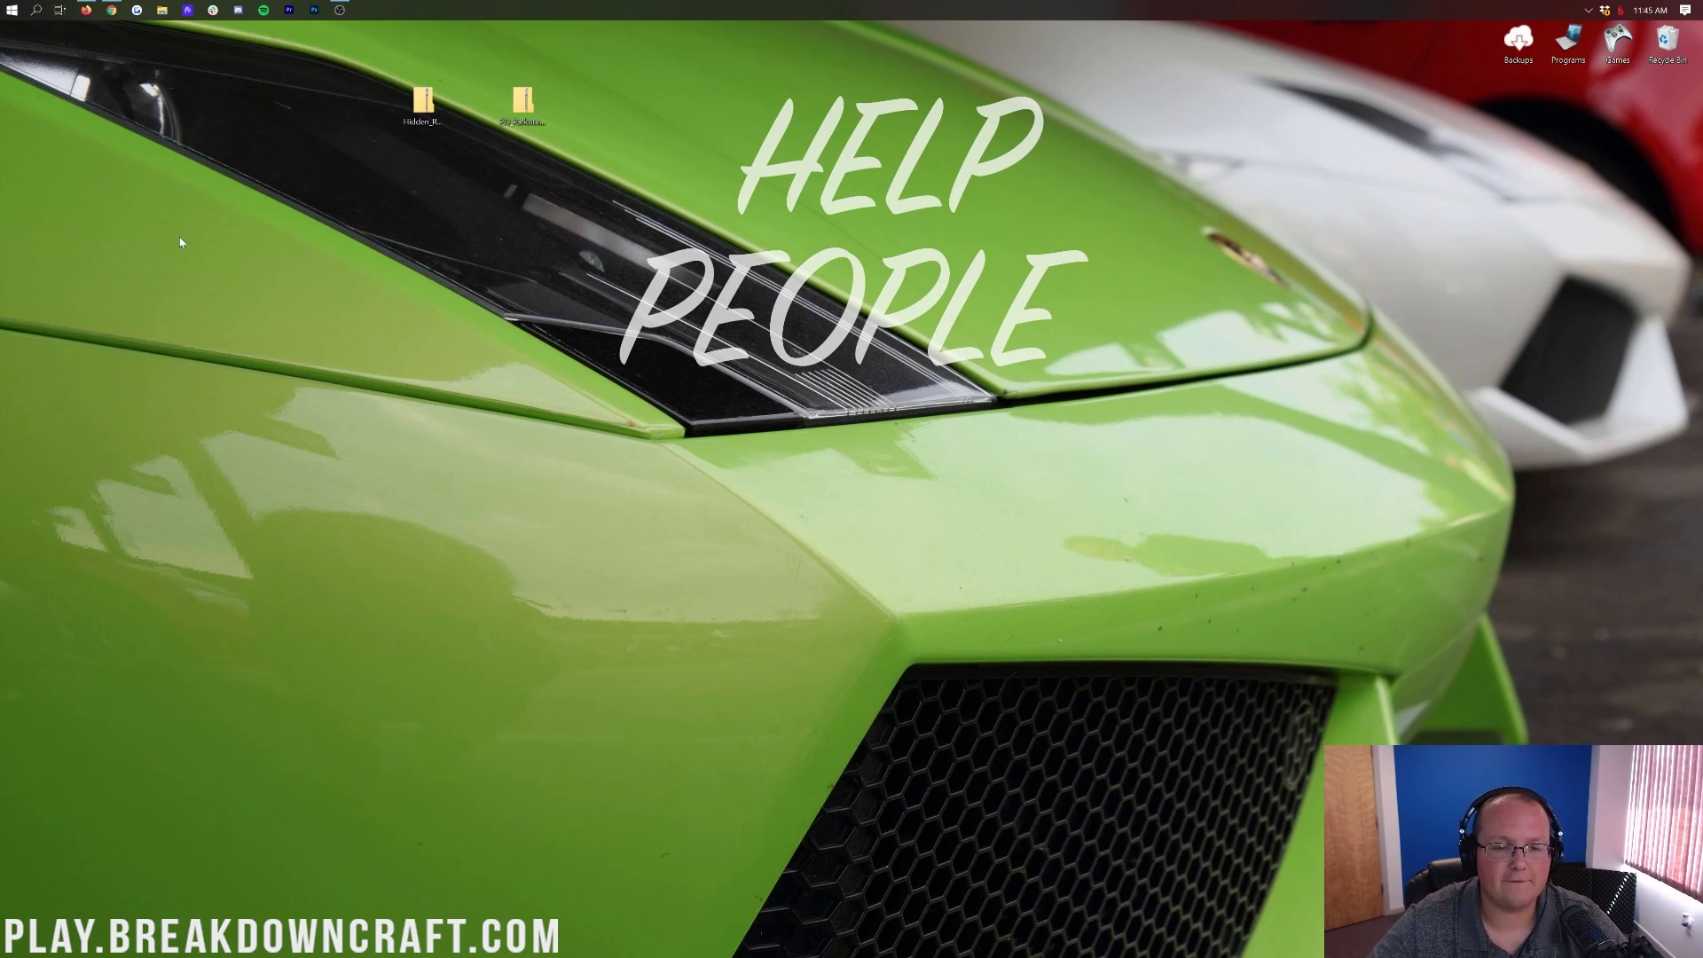
Reposition both map zip files together on the desktop, and close the Downloads folder window.
click(428, 122)
ctrl+click(523, 111)
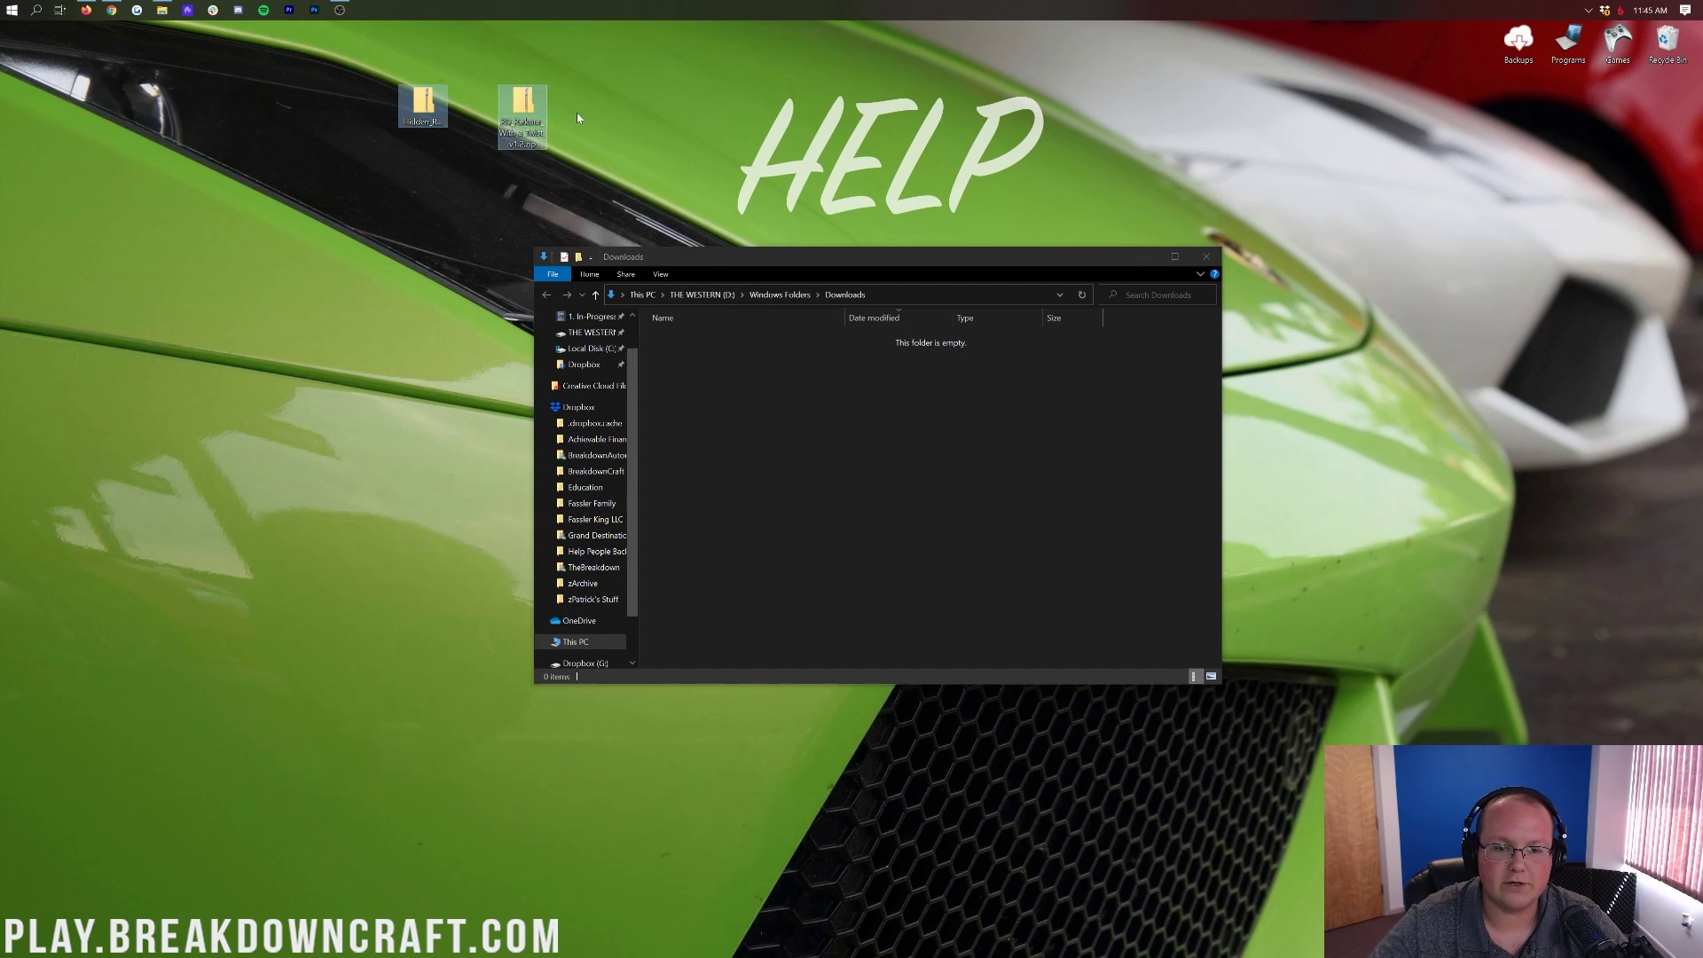
drag(524, 110, 671, 173)
click(1206, 256)
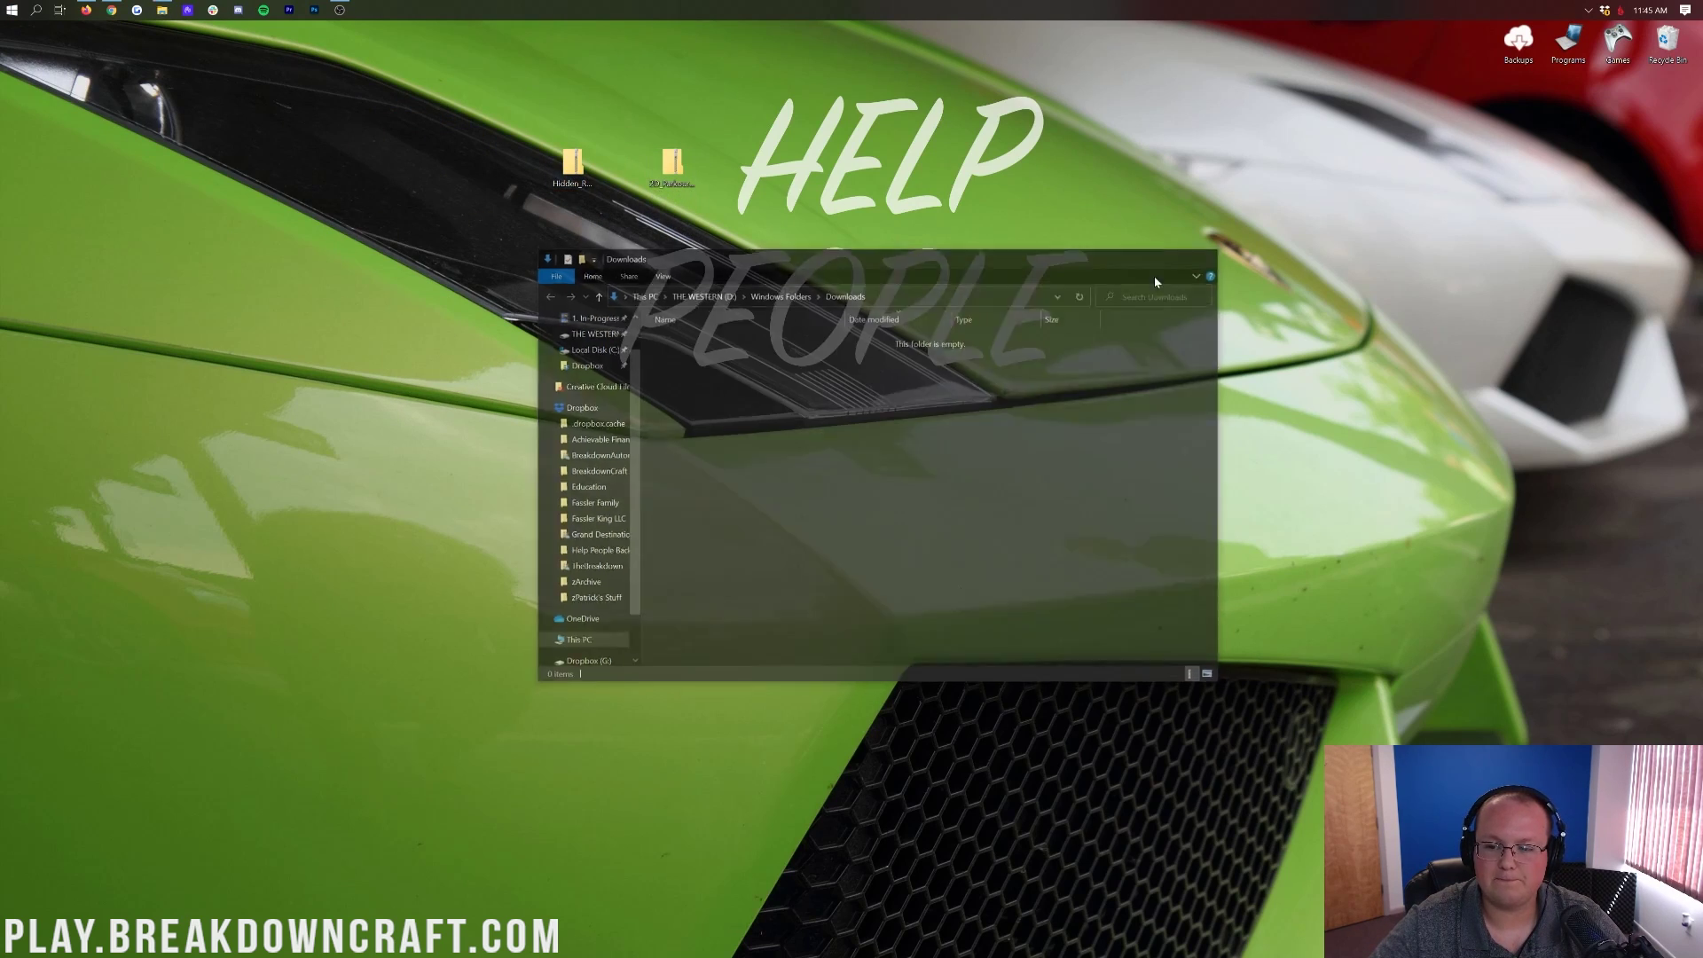
Search Windows for "minecraft", open the Minecraft Launcher, and start the latest release, 1.16.3.
click(11, 10)
text(minecraft)
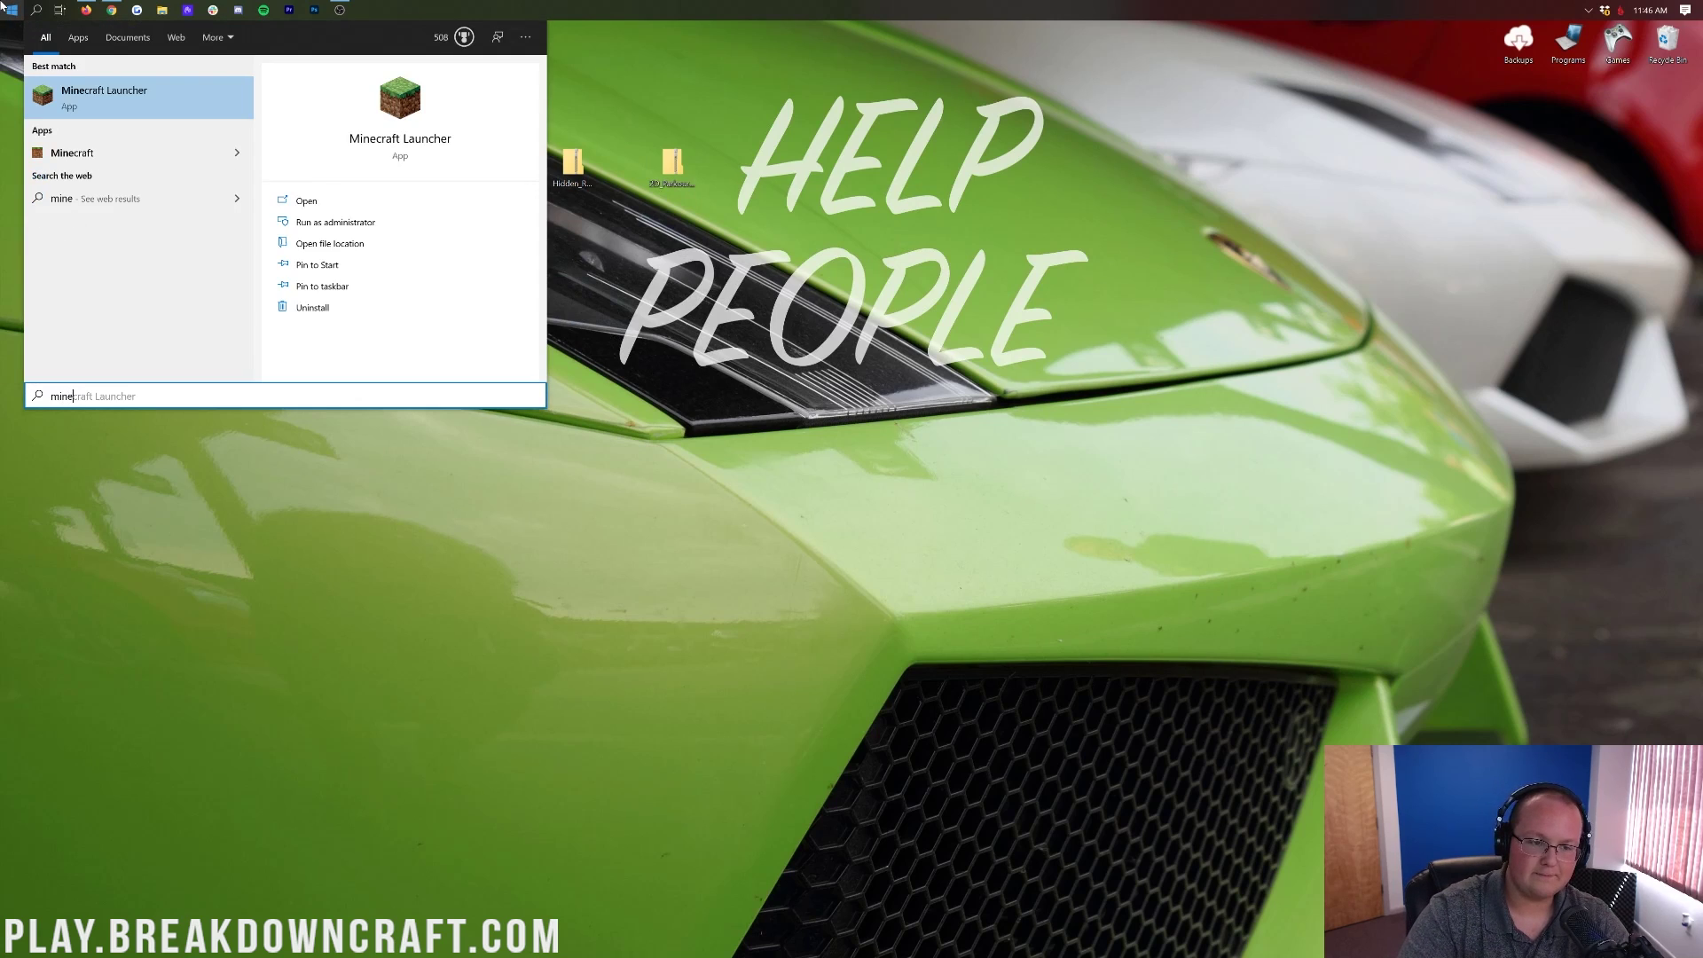
key(Return)
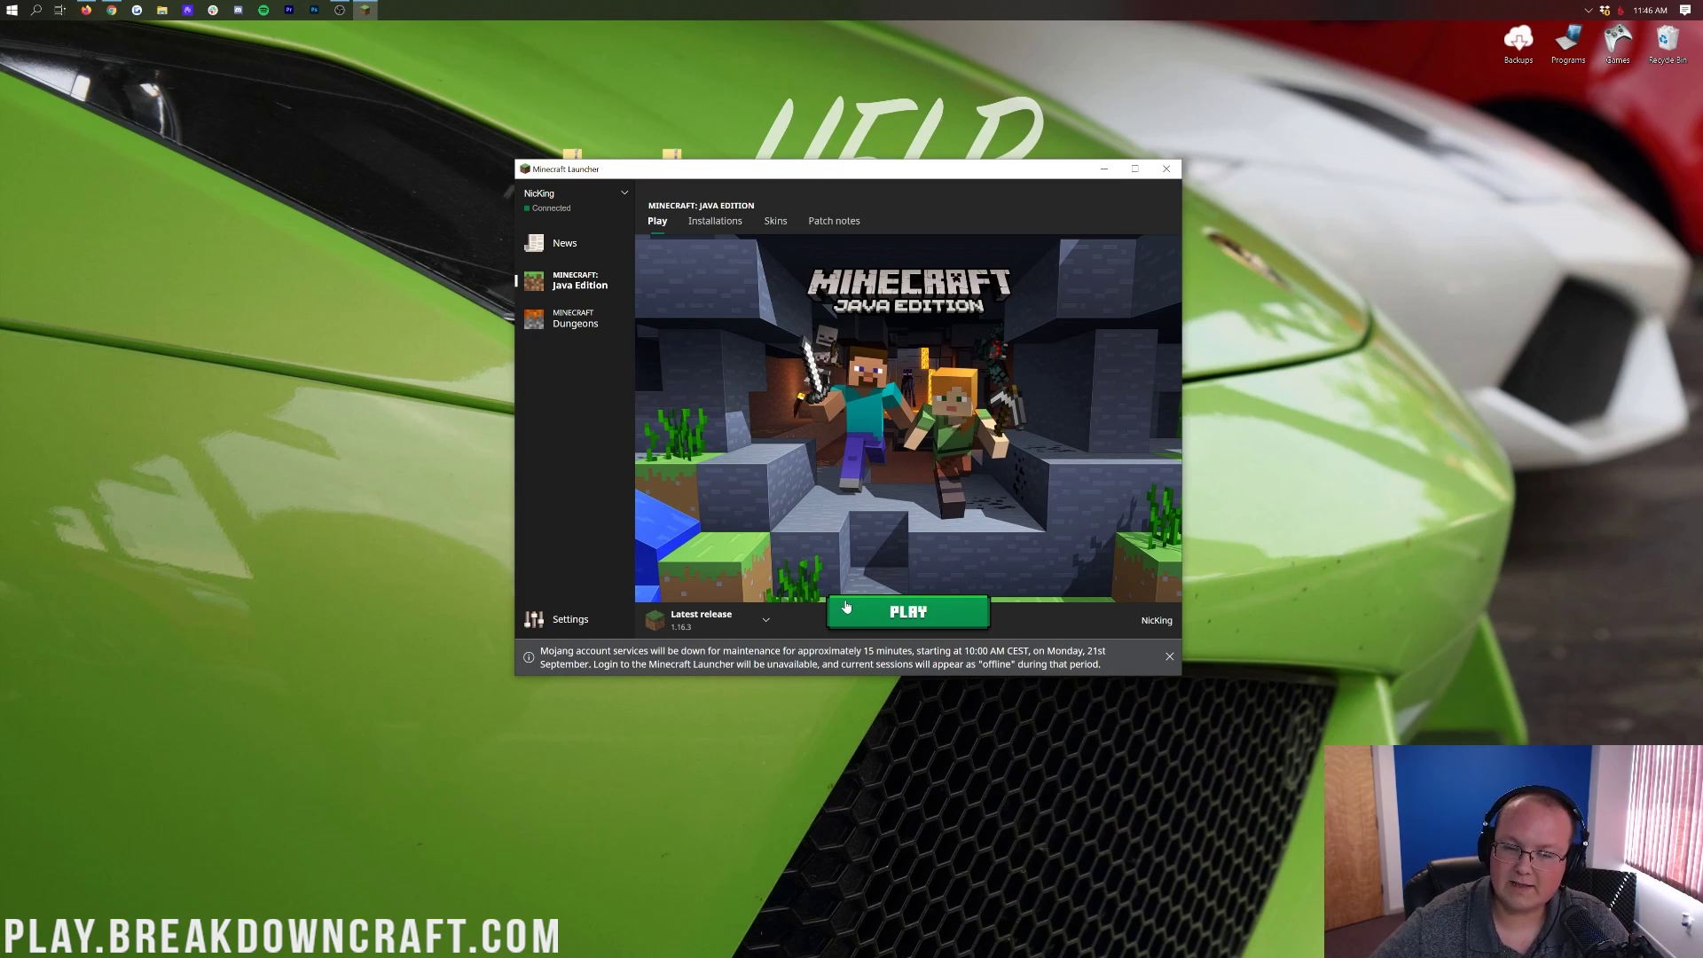
click(845, 607)
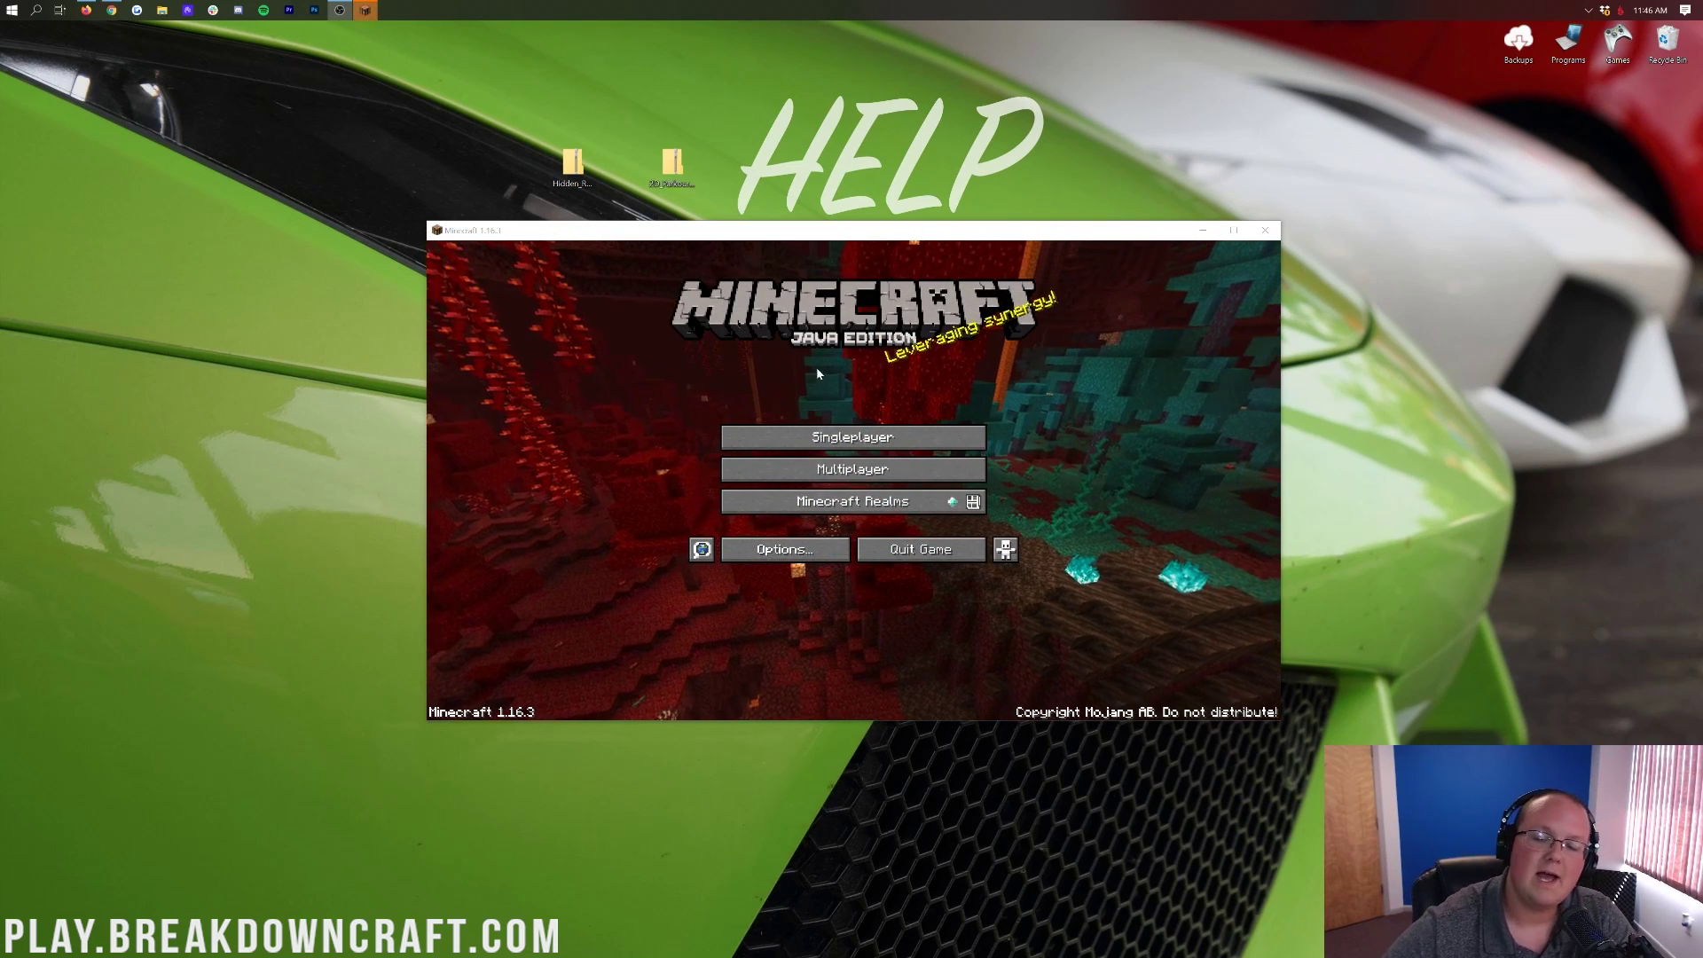
Open the singleplayer world list, return to the title screen, and reopen the list.
click(849, 438)
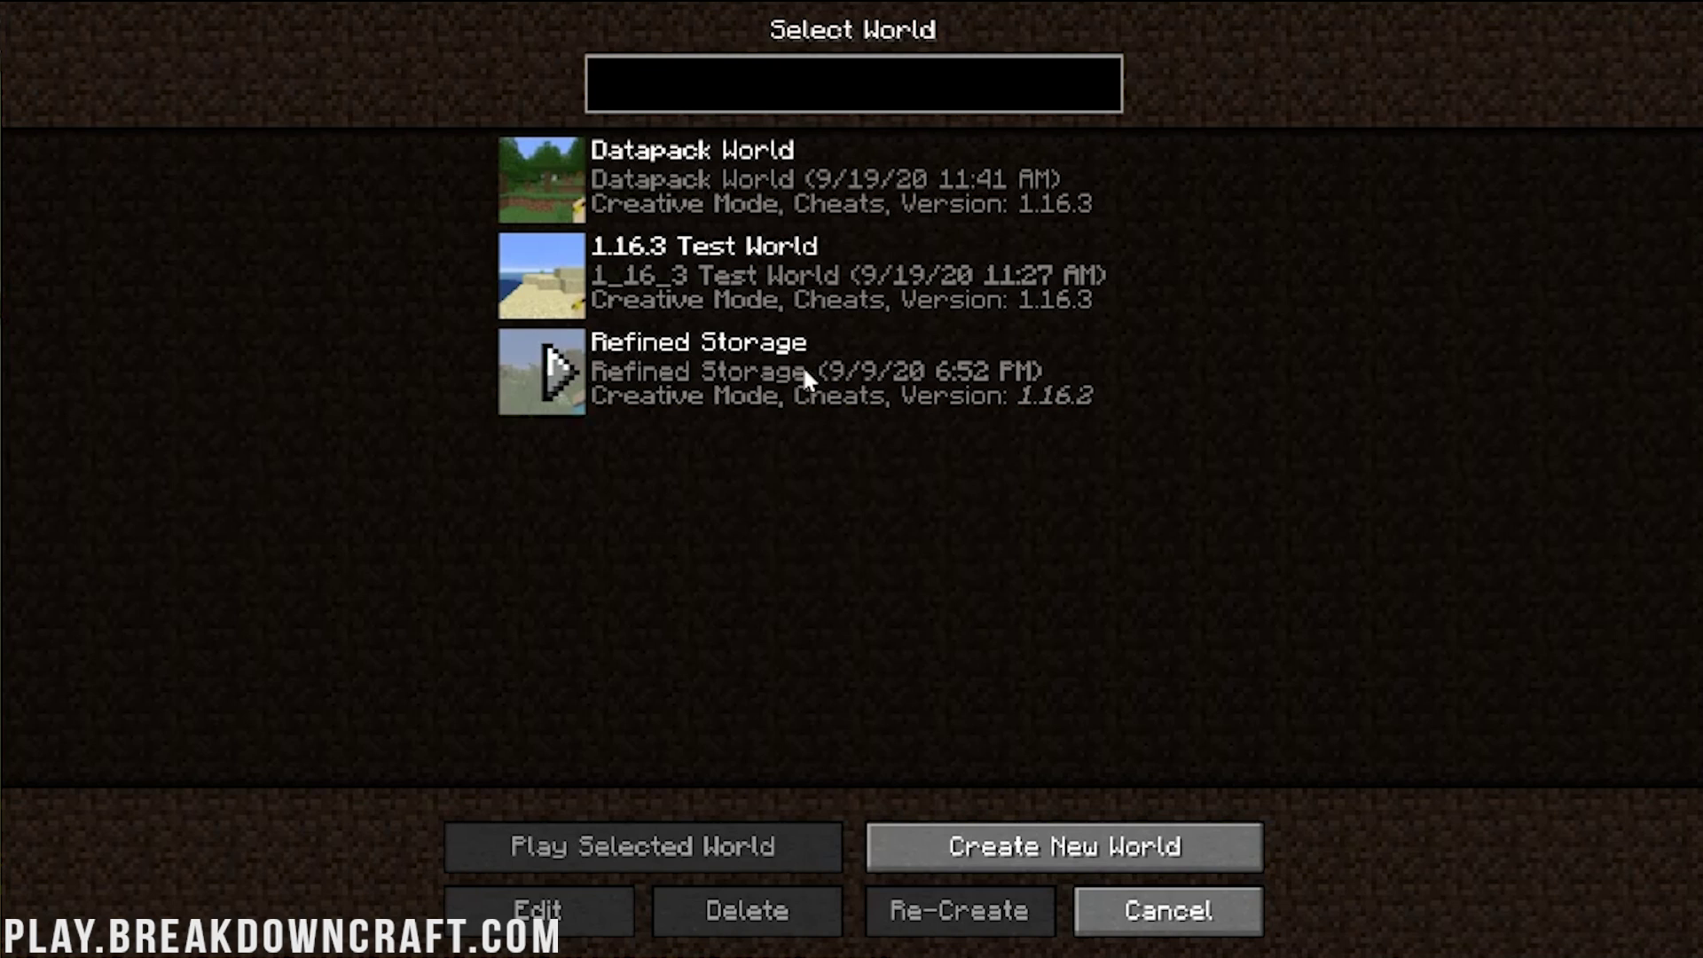
click(1152, 916)
click(732, 393)
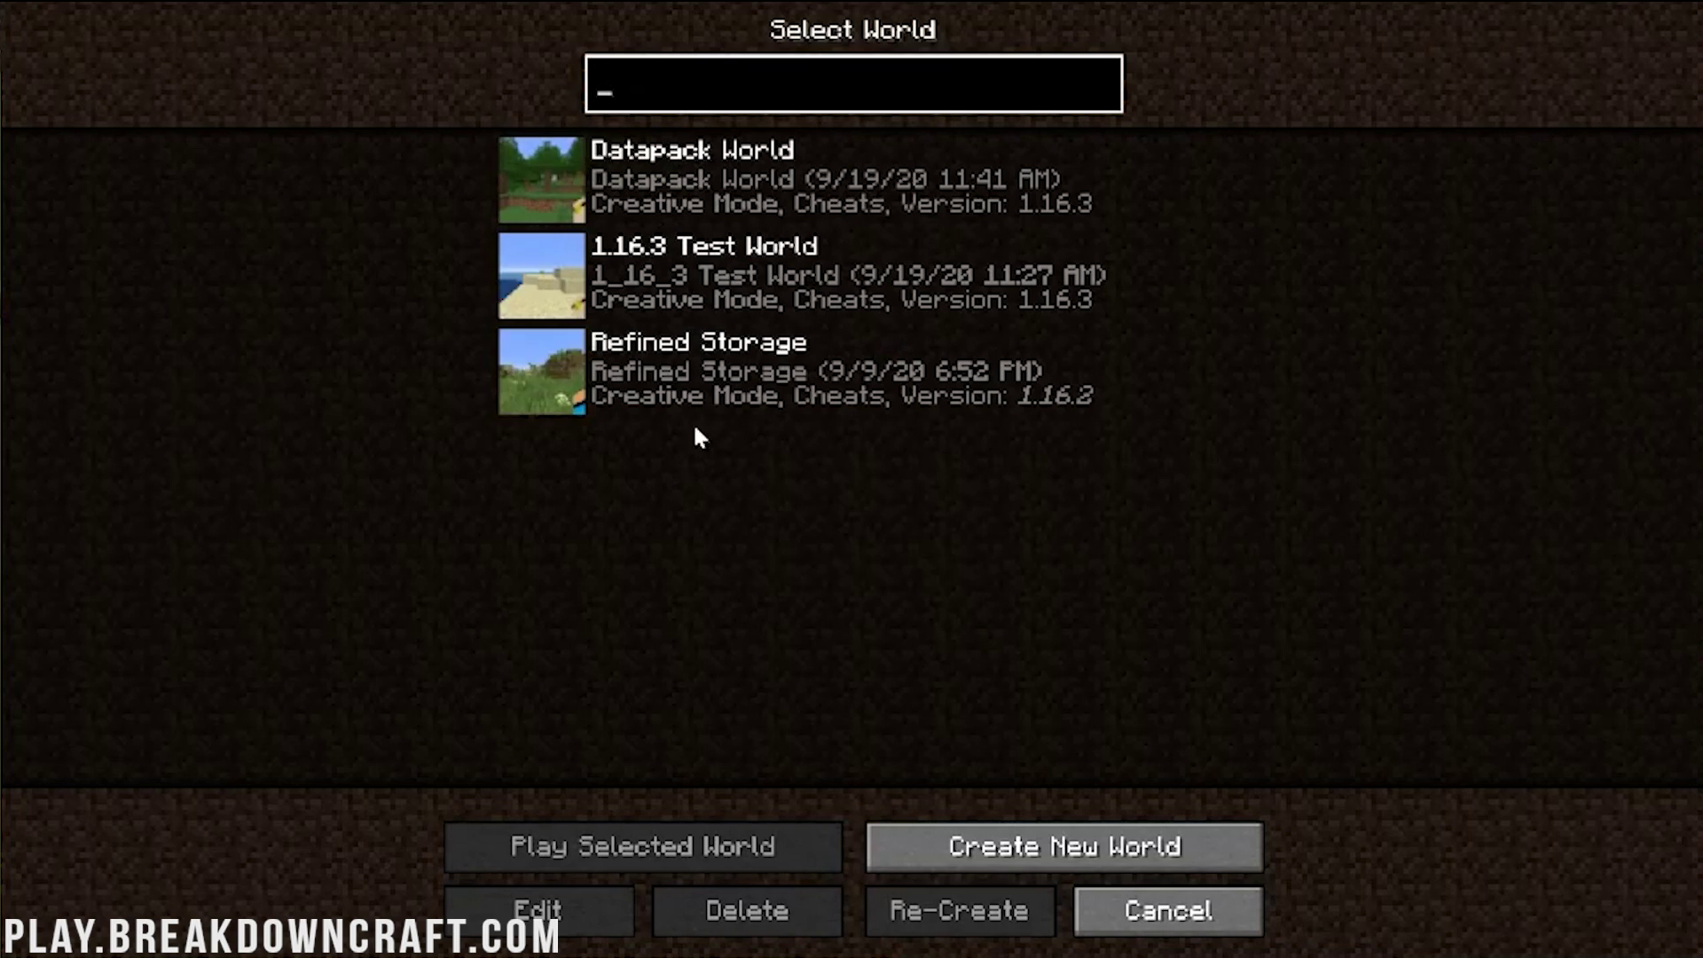
click(677, 282)
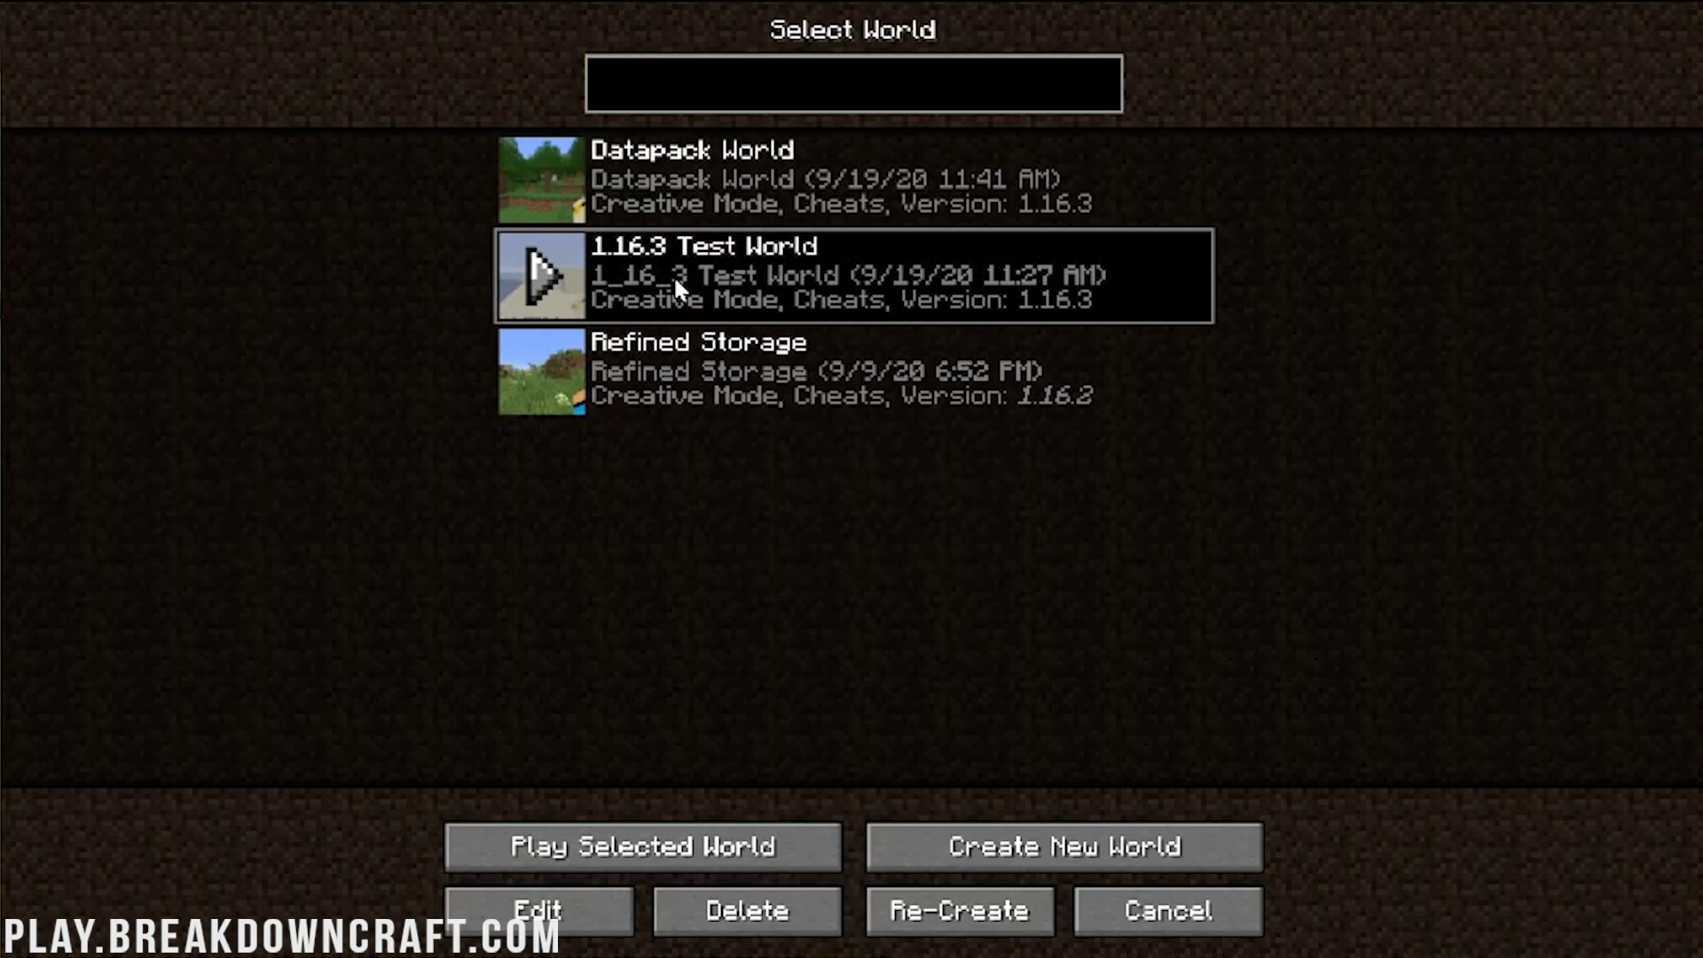
click(543, 900)
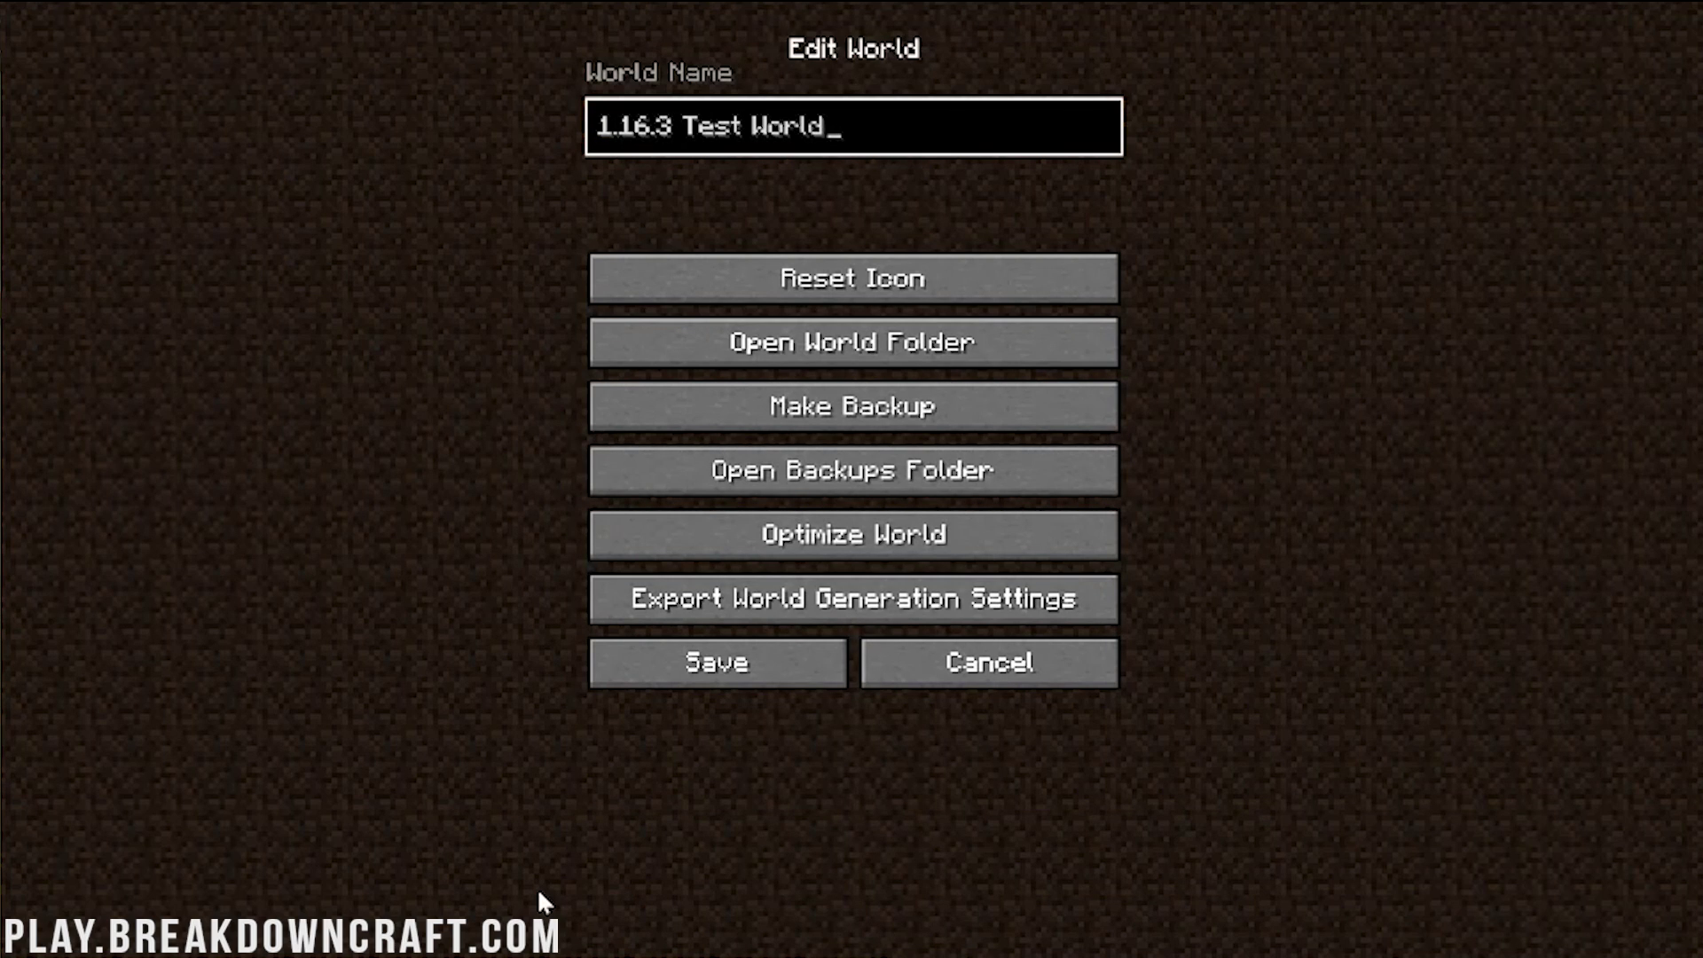
click(1107, 651)
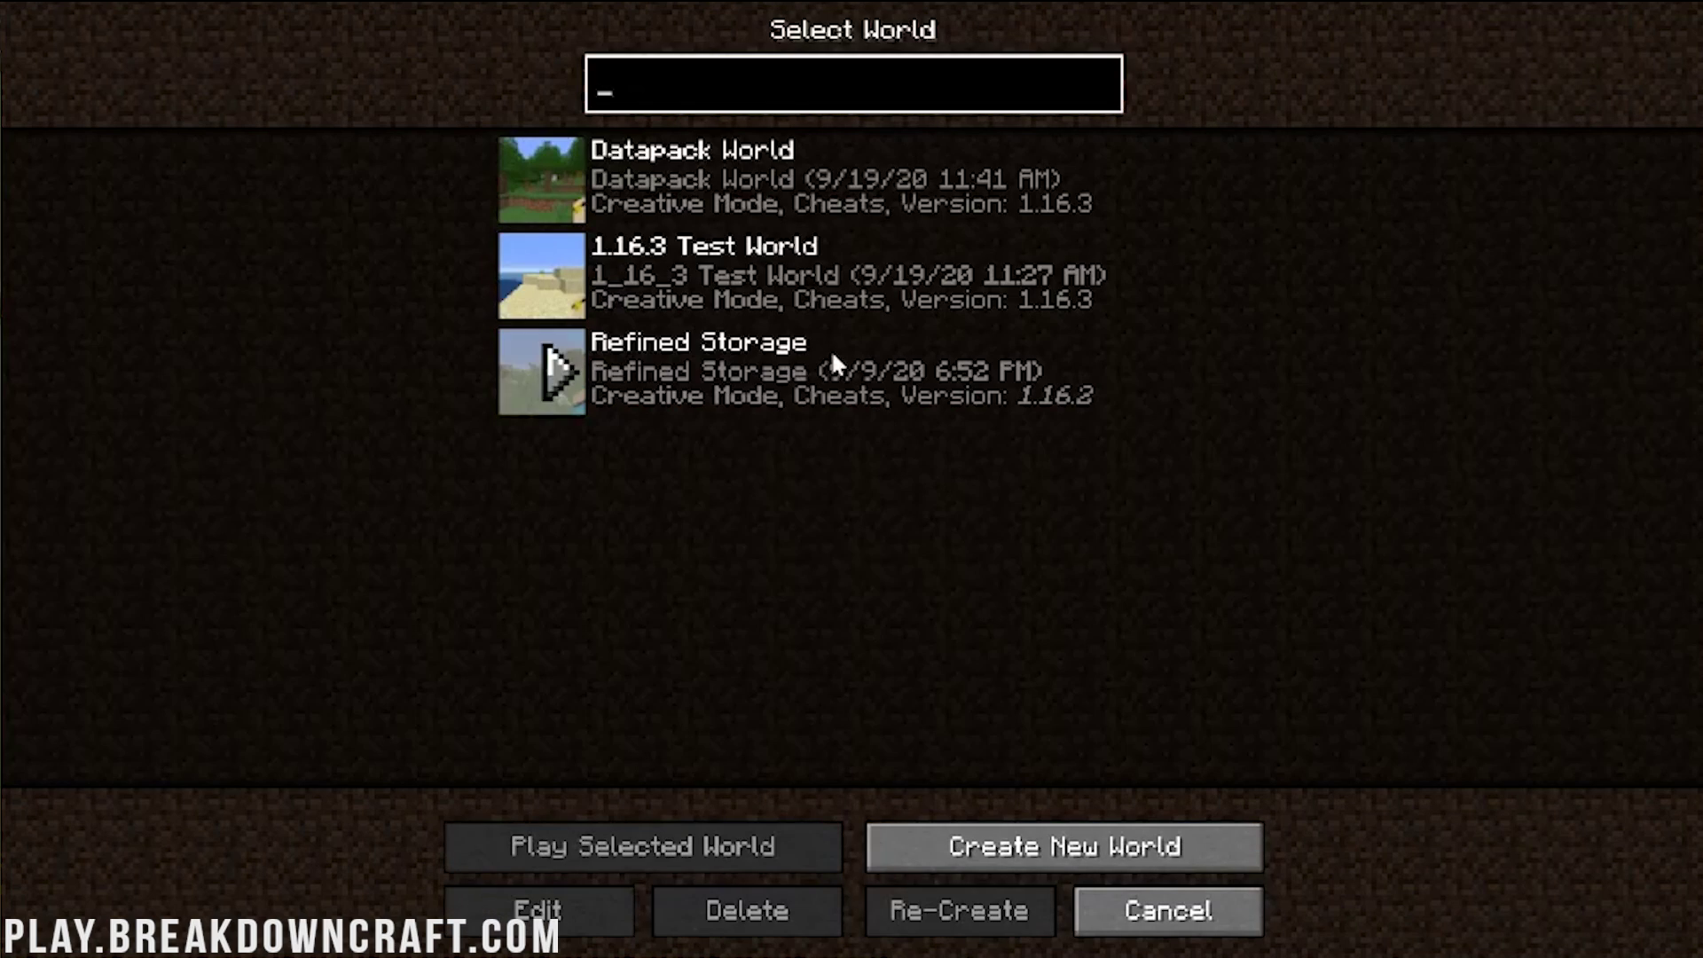
Open the world folder of 1.16.3 Test World from its edit options and go up to the saves folder.
click(546, 903)
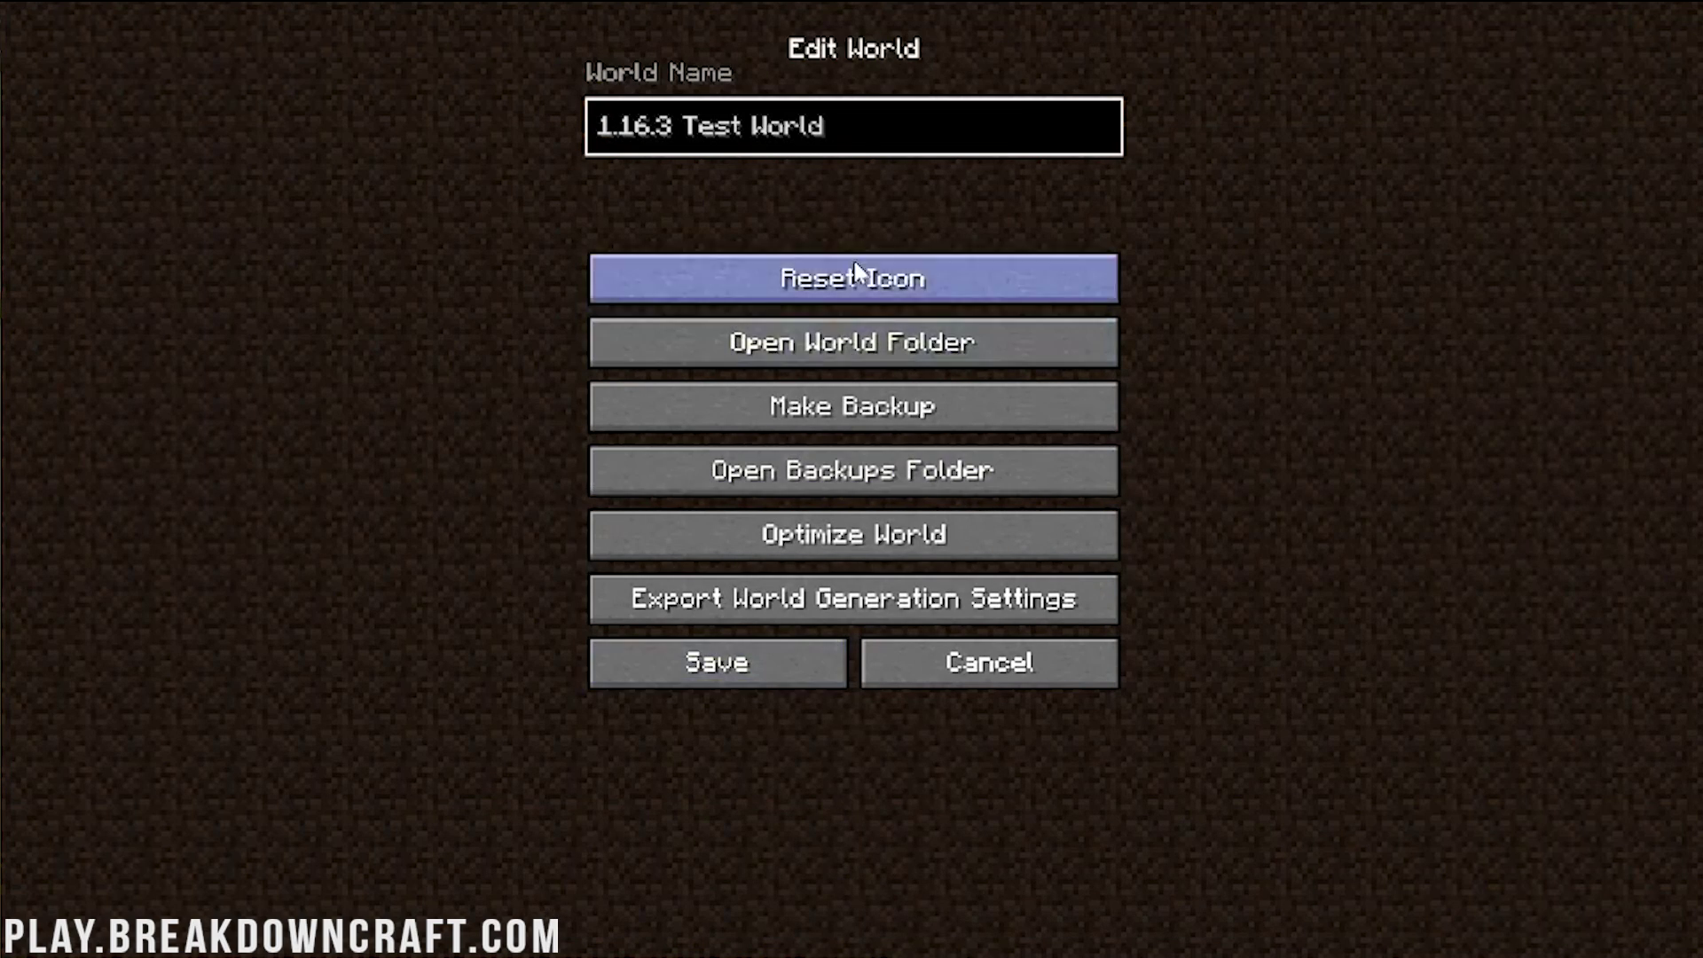
click(779, 348)
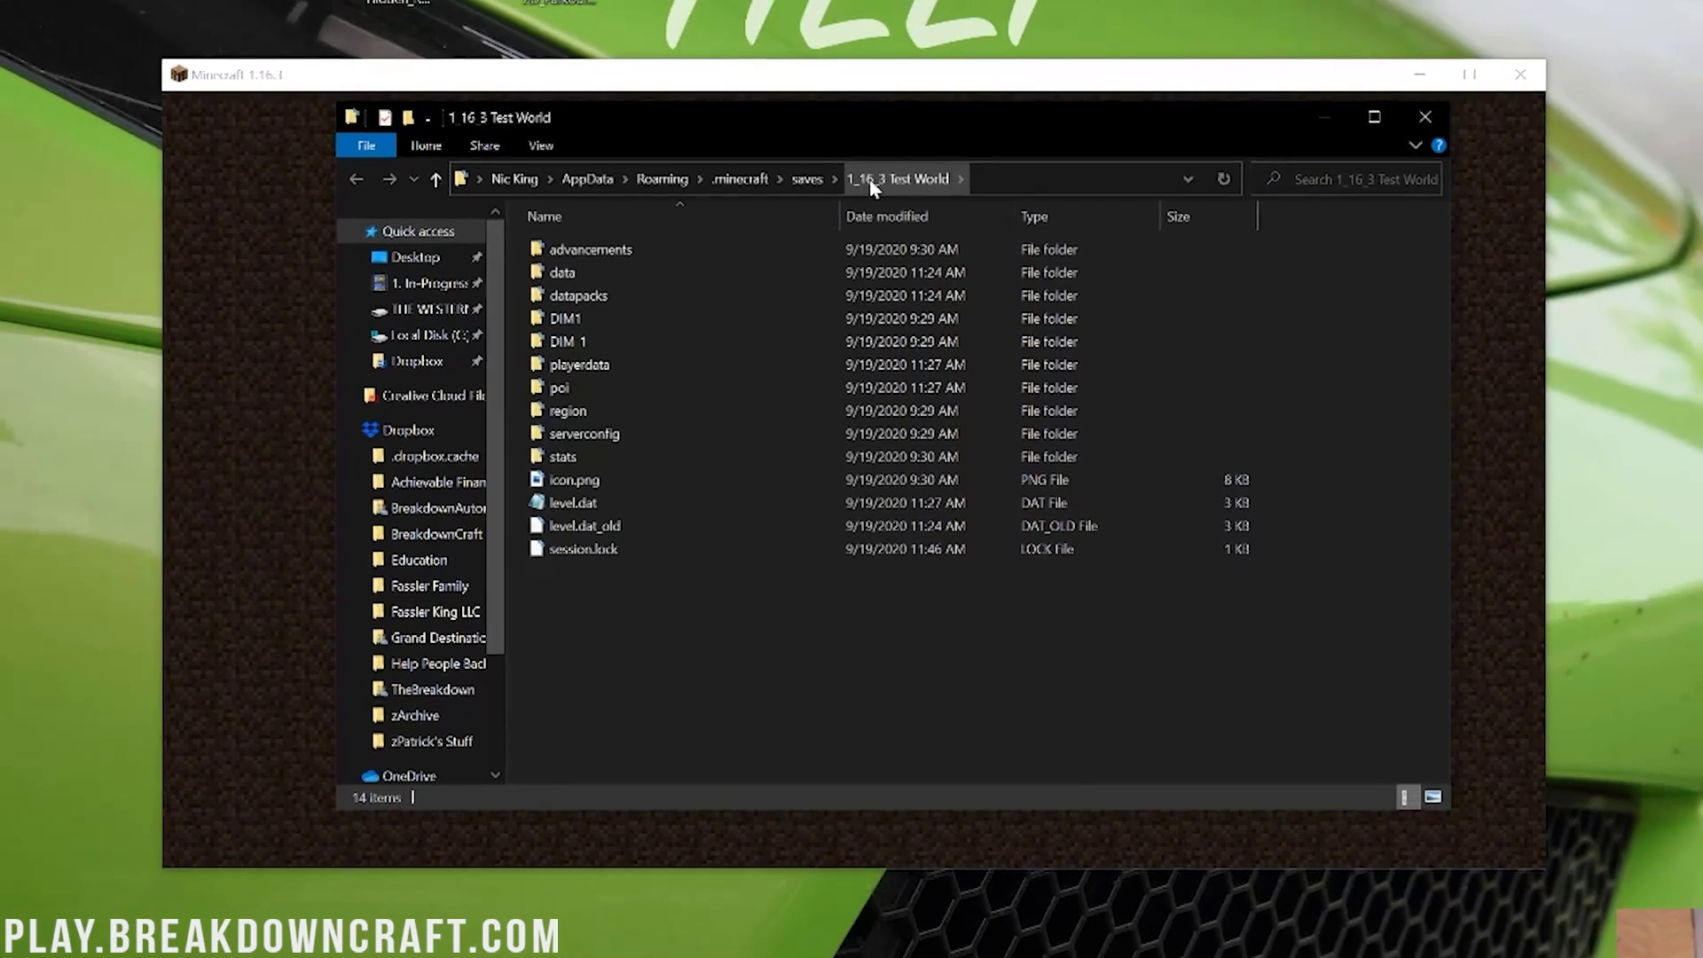
click(806, 179)
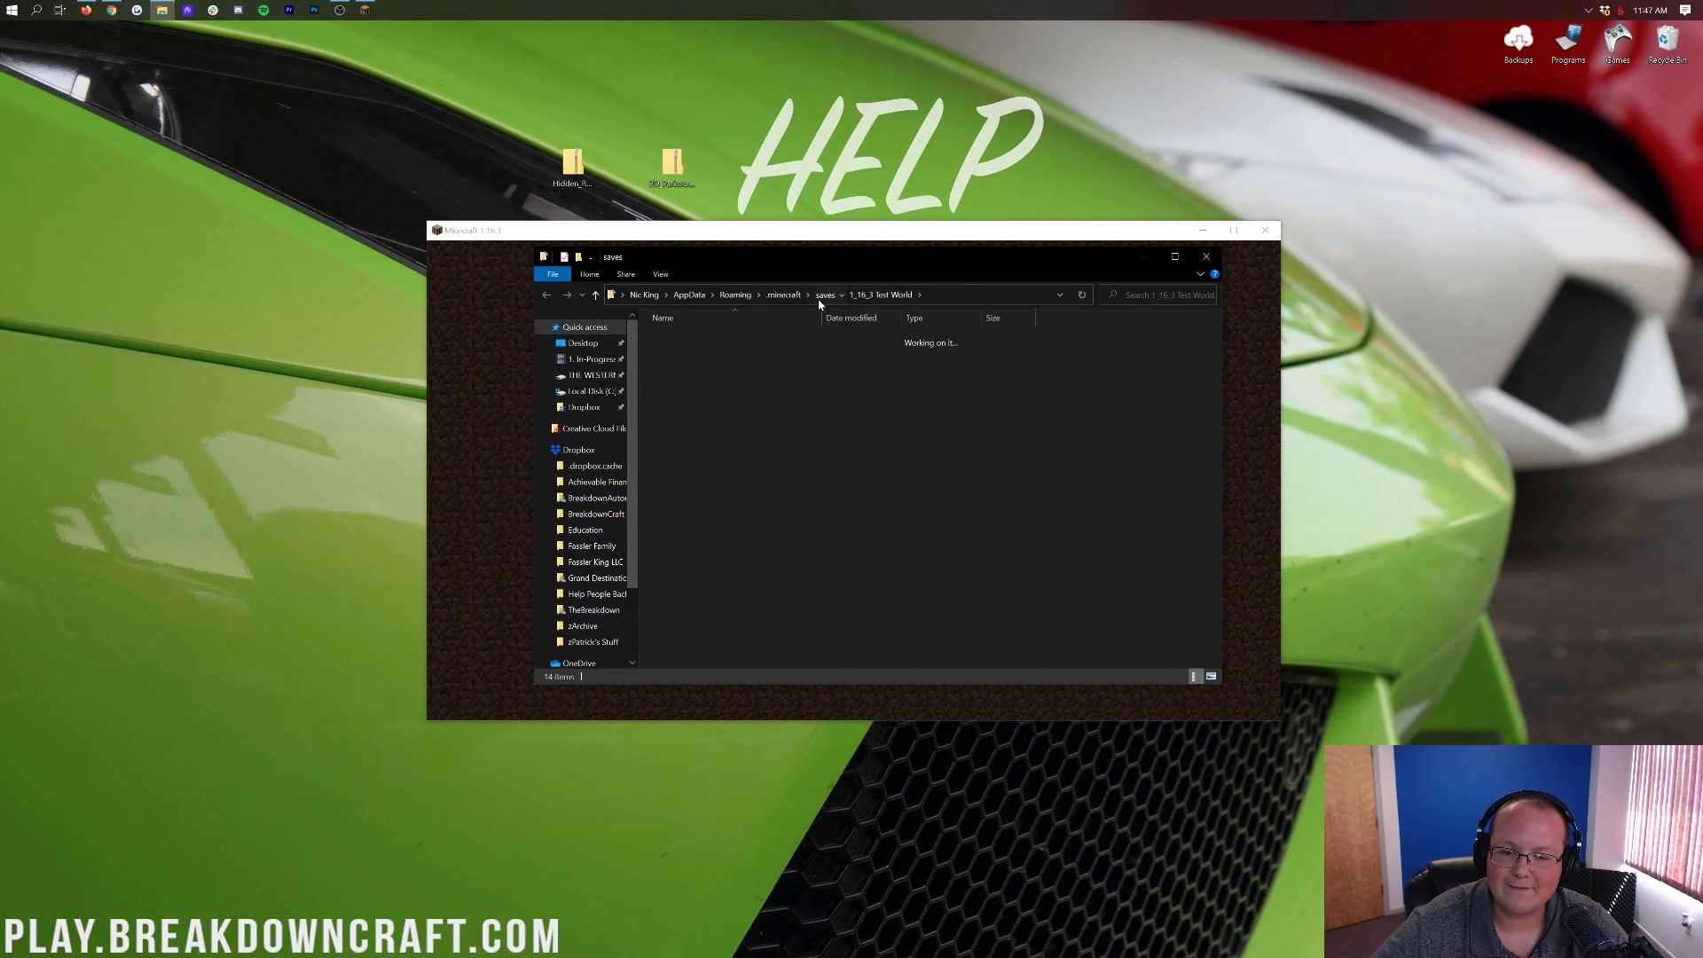
click(824, 468)
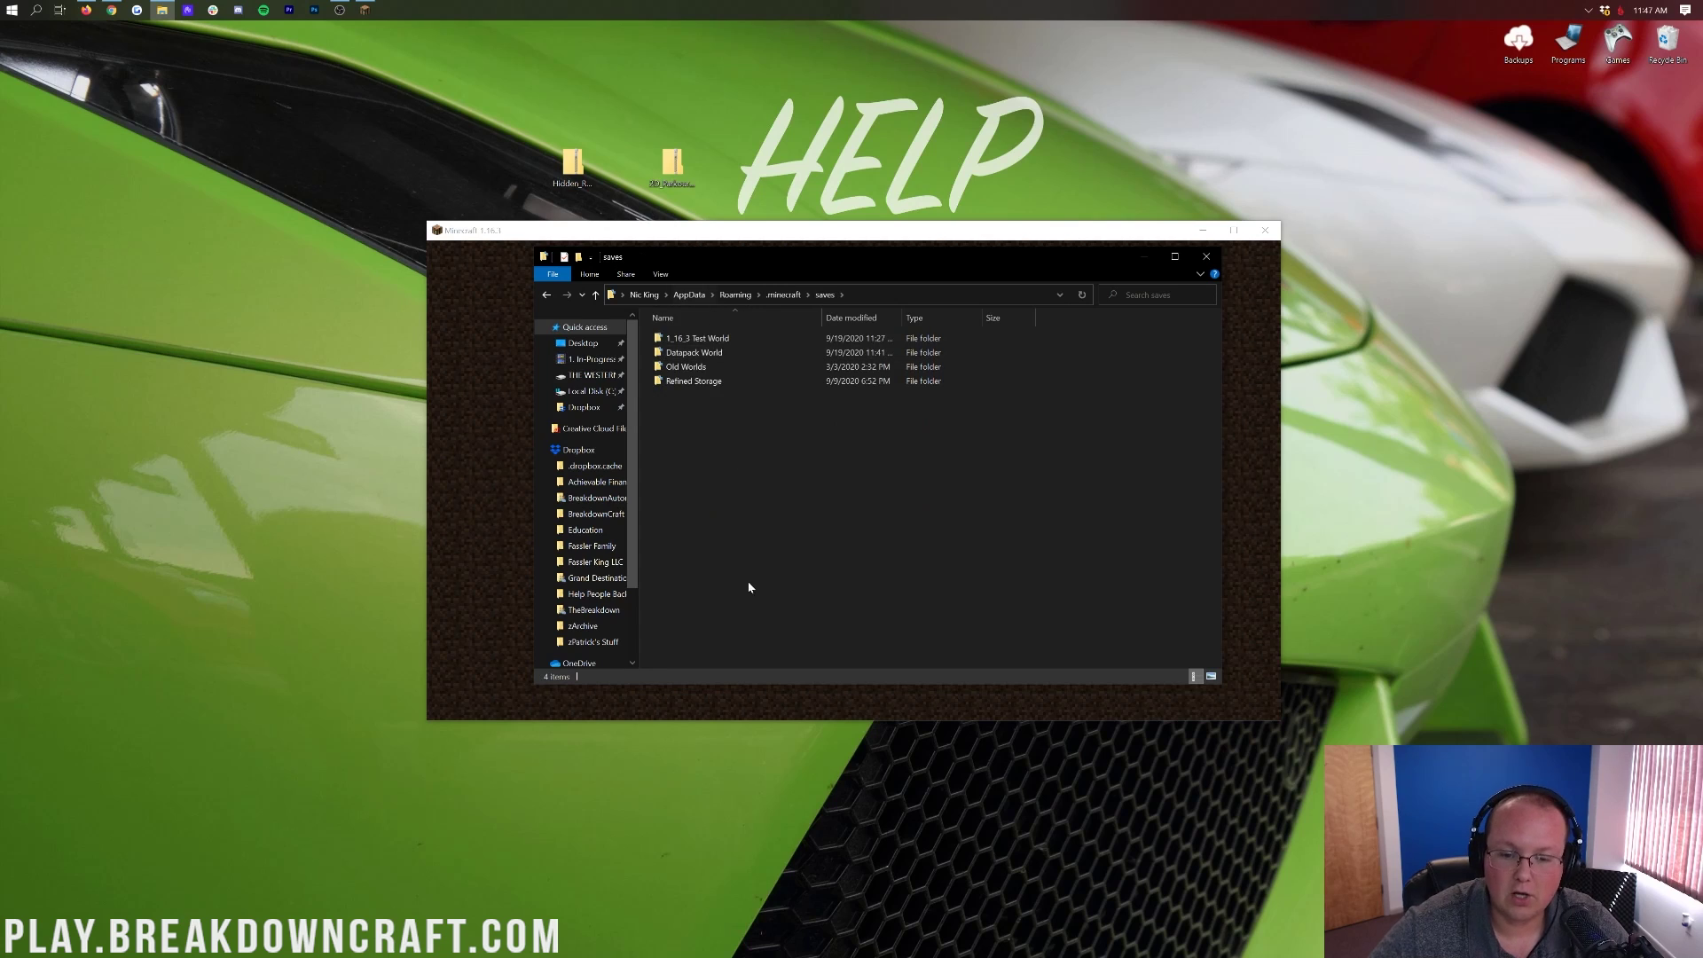
Compare the world folders in saves with the worlds in Minecraft's singleplayer list.
click(685, 383)
click(689, 343)
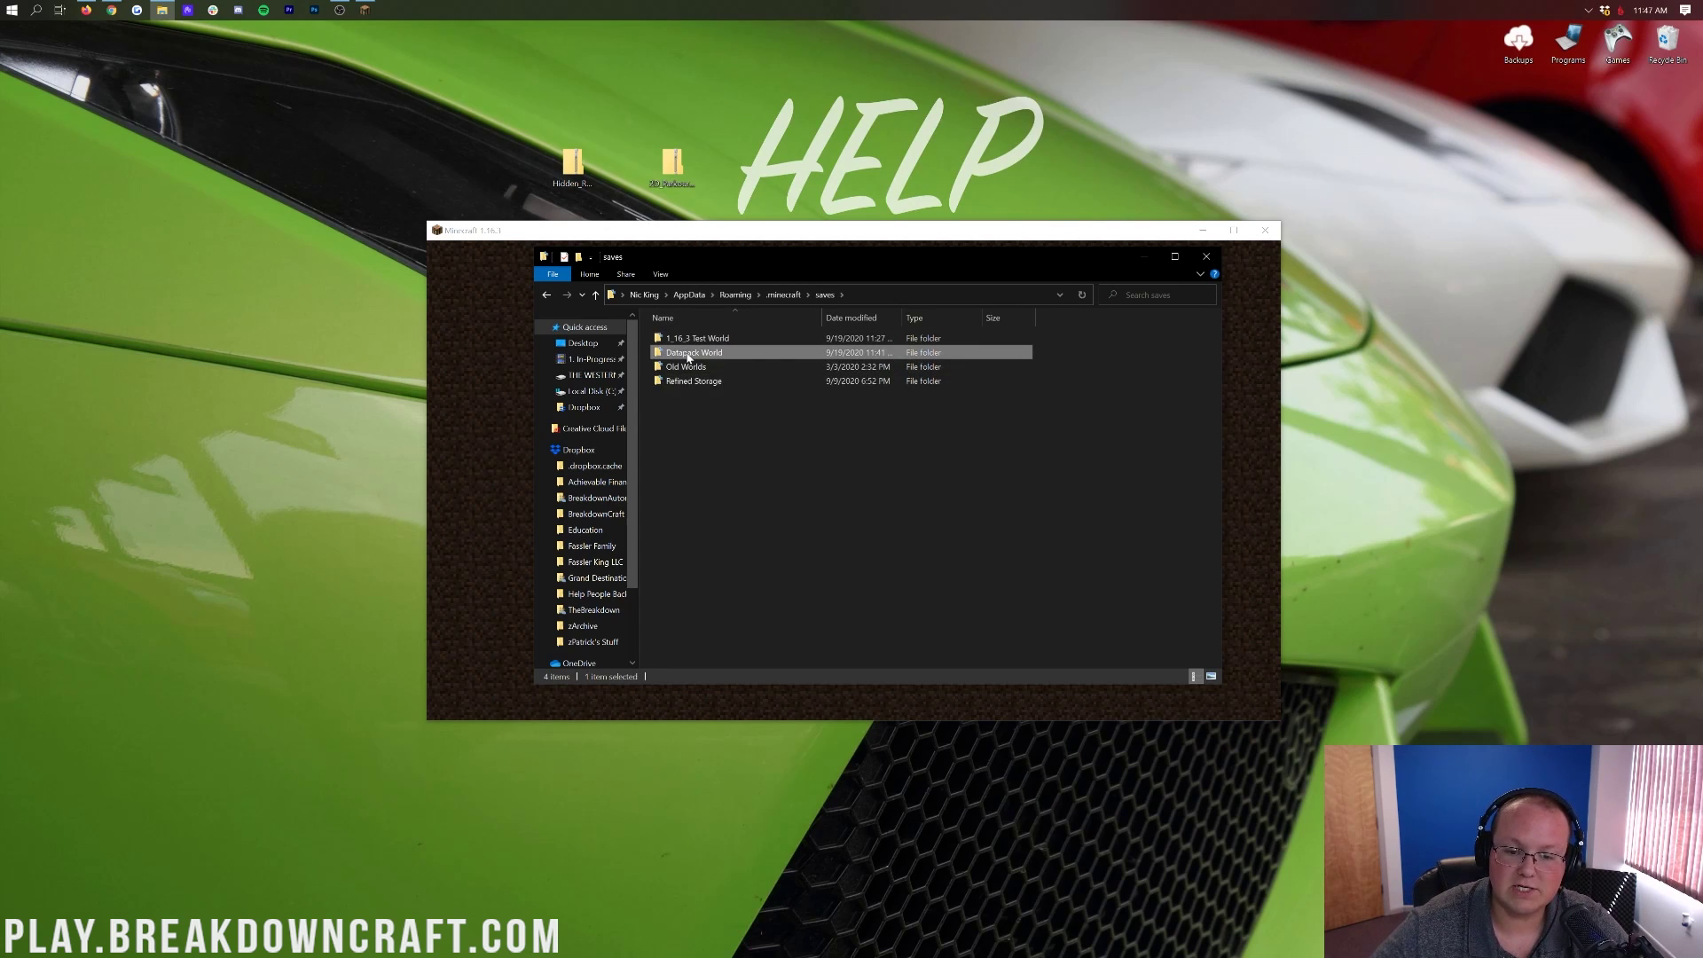
click(510, 490)
click(897, 579)
click(768, 350)
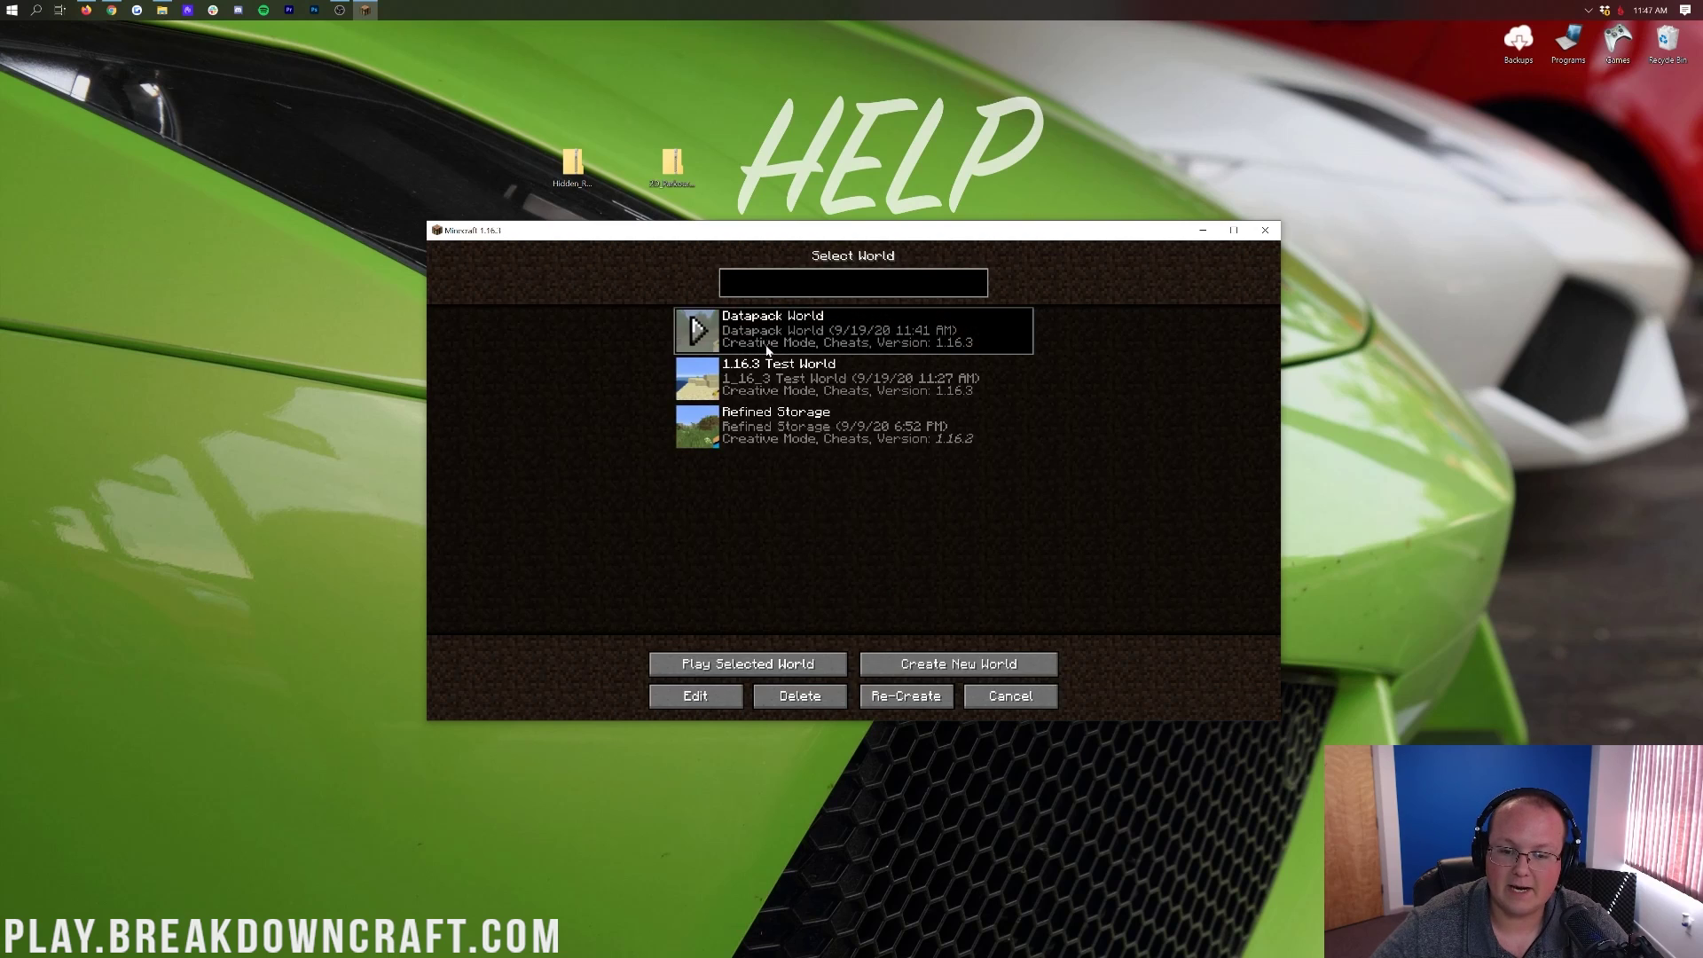
click(765, 380)
click(759, 427)
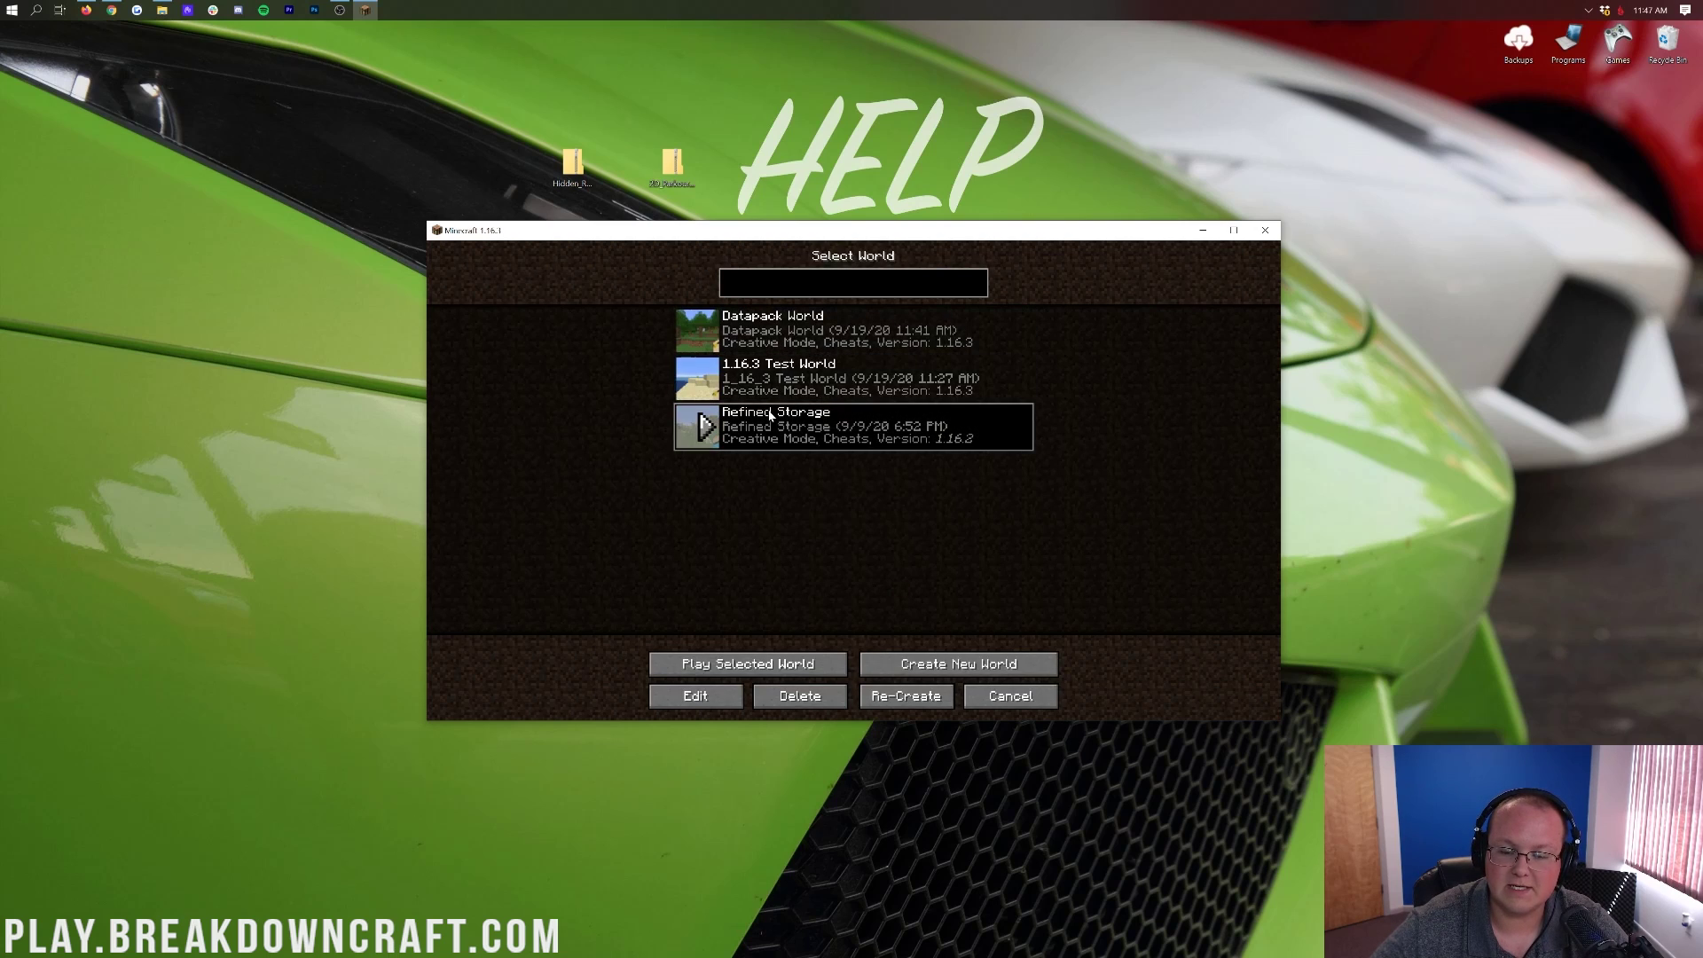
Switch back to the saves folder, look inside the Old Worlds folder, and return to saves.
click(162, 10)
click(674, 381)
click(671, 372)
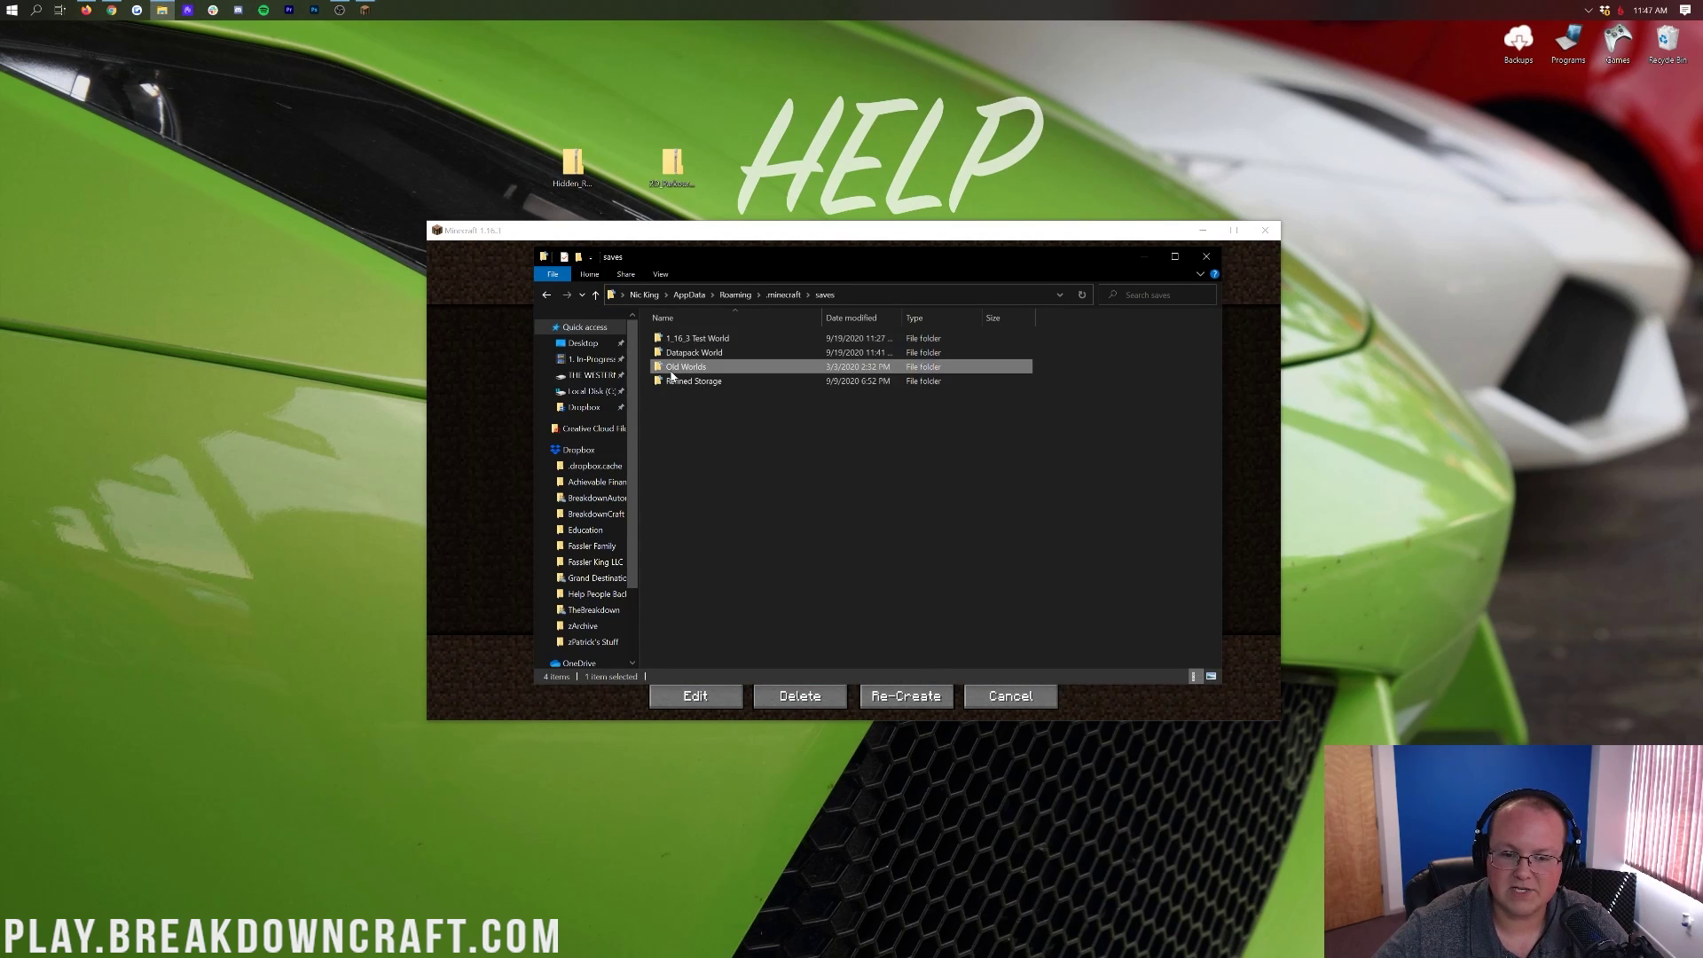
double_click(671, 372)
mouse_move(725, 621)
mouse_down()
mouse_move(773, 328)
mouse_move(696, 388)
mouse_move(745, 466)
mouse_move(727, 211)
mouse_move(711, 600)
mouse_up()
click(825, 295)
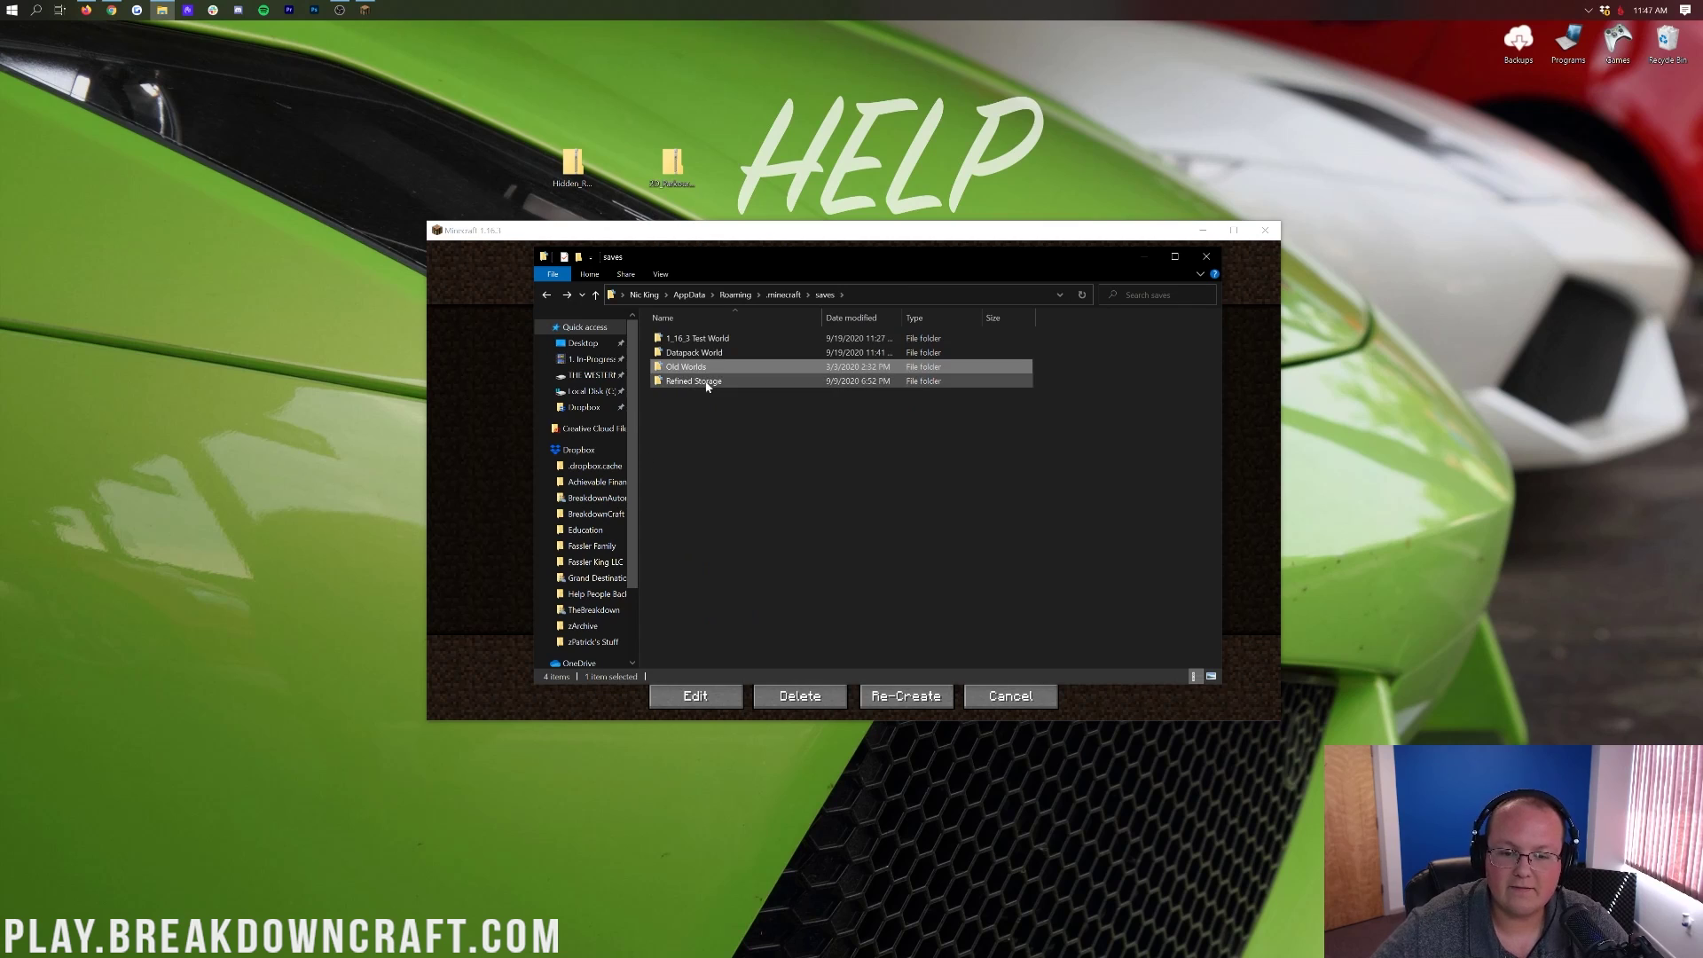
click(699, 342)
click(689, 402)
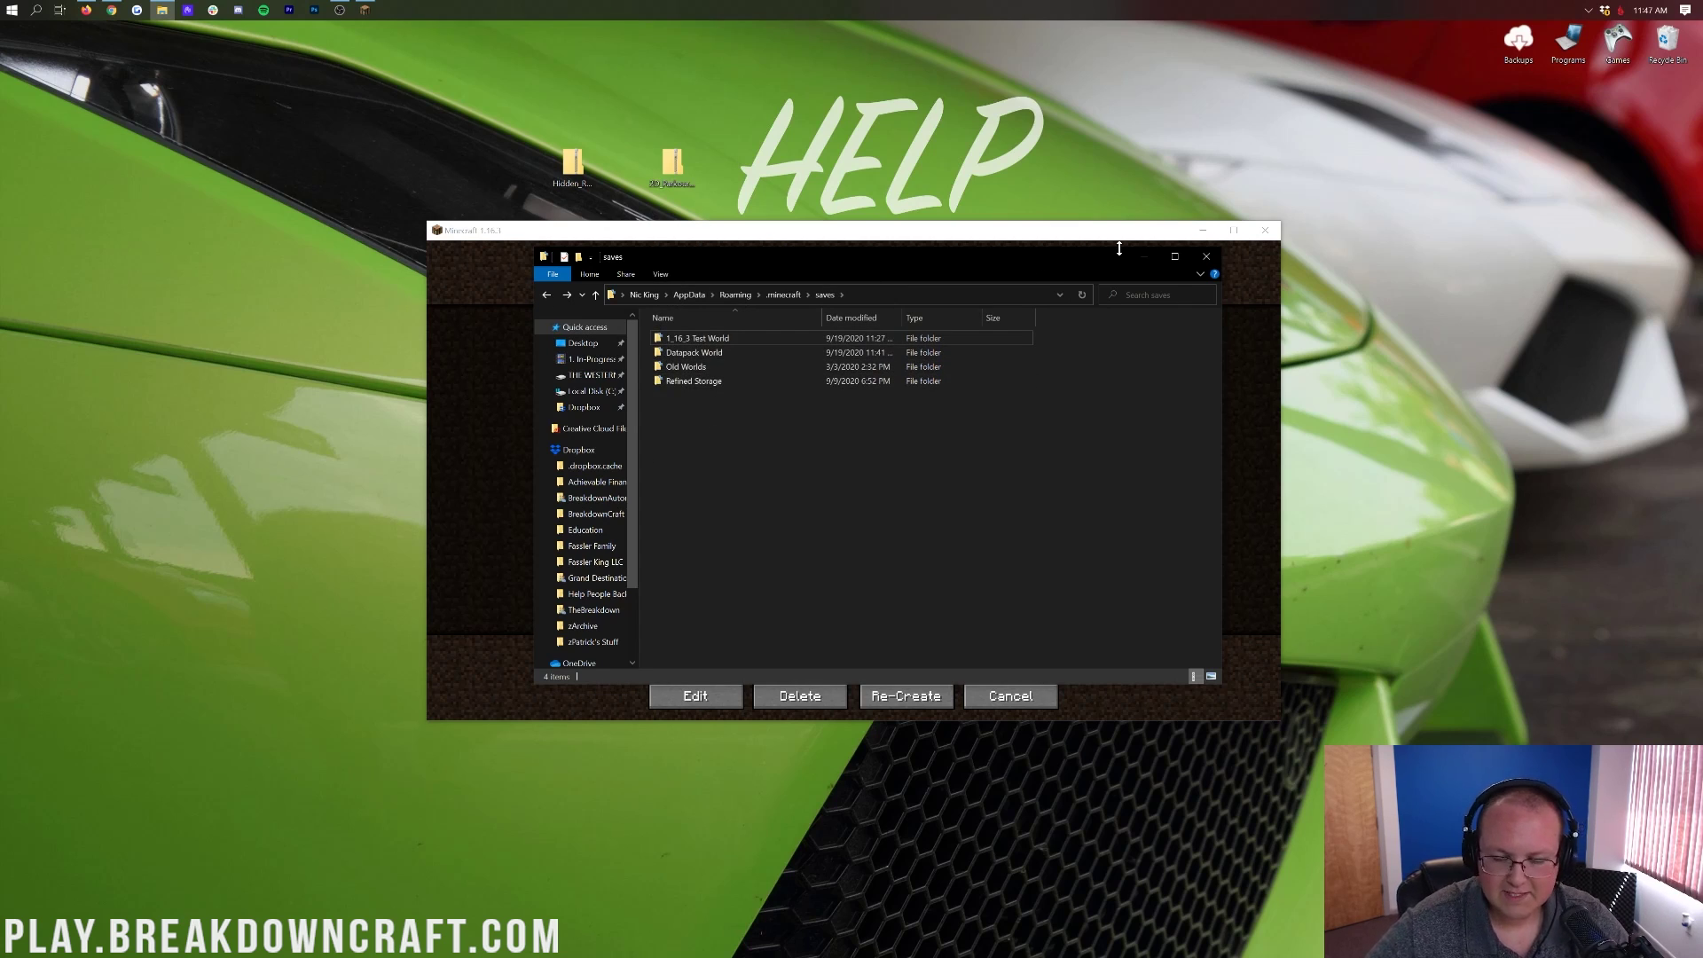
Minimize the saves and Minecraft windows, and extract the Hidden_Rooms zip file to its own folder on the desktop.
click(1146, 257)
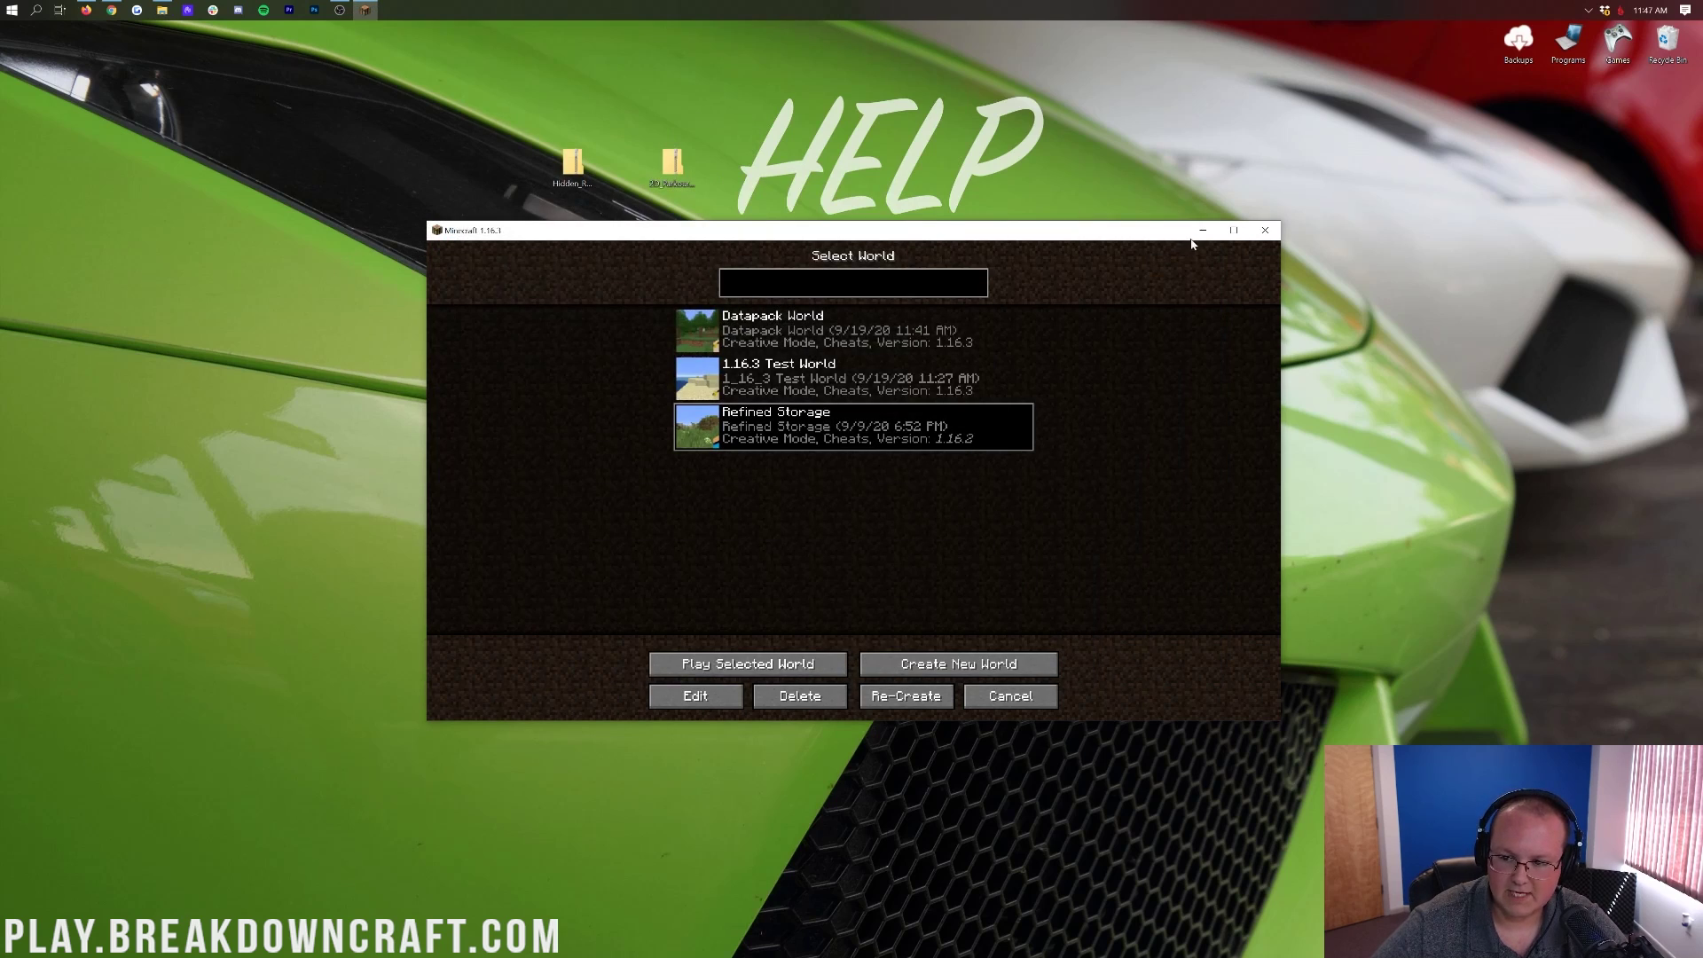
click(1202, 232)
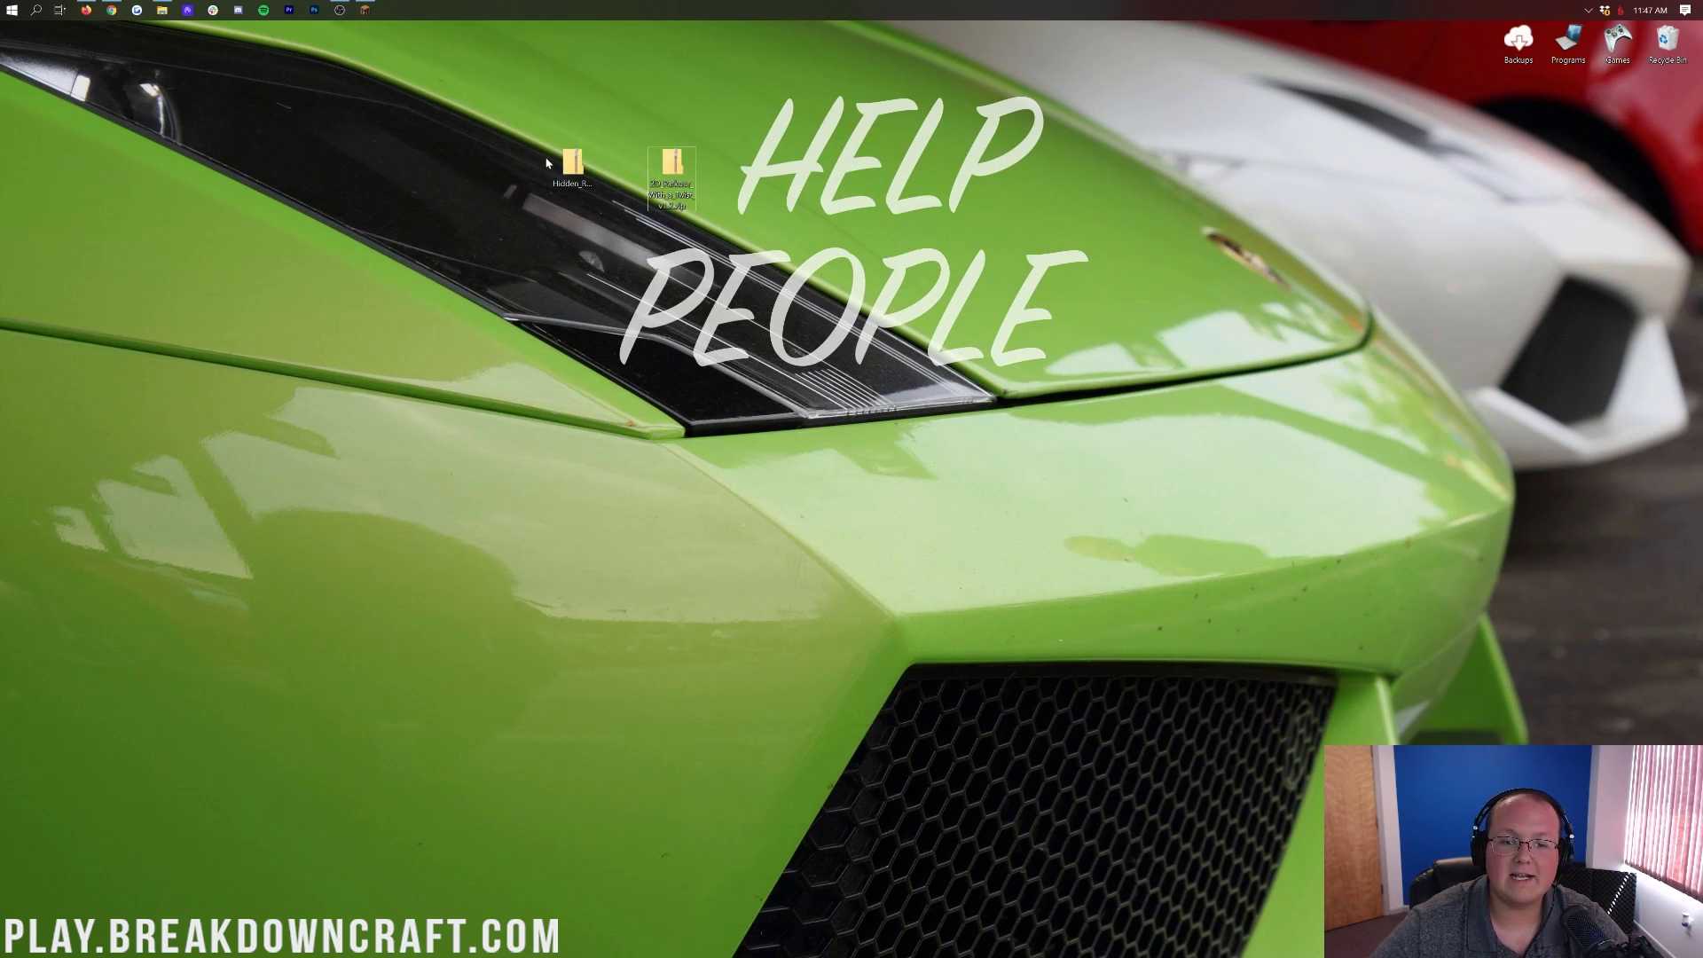
click(559, 191)
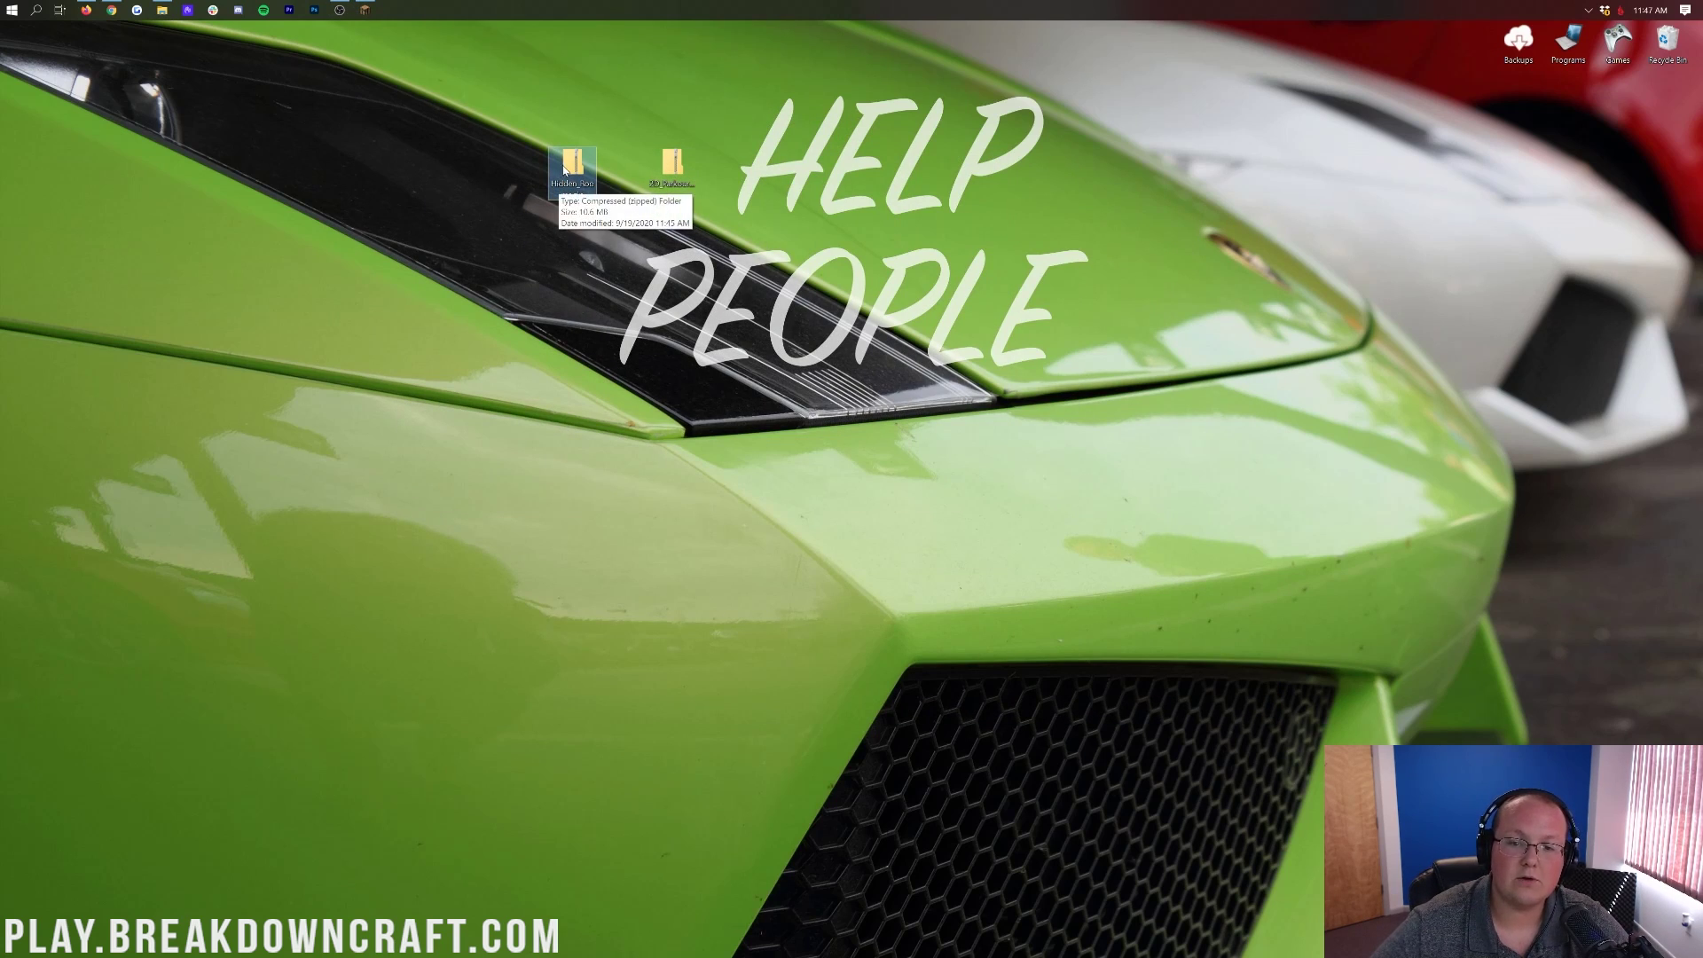
right_click(576, 174)
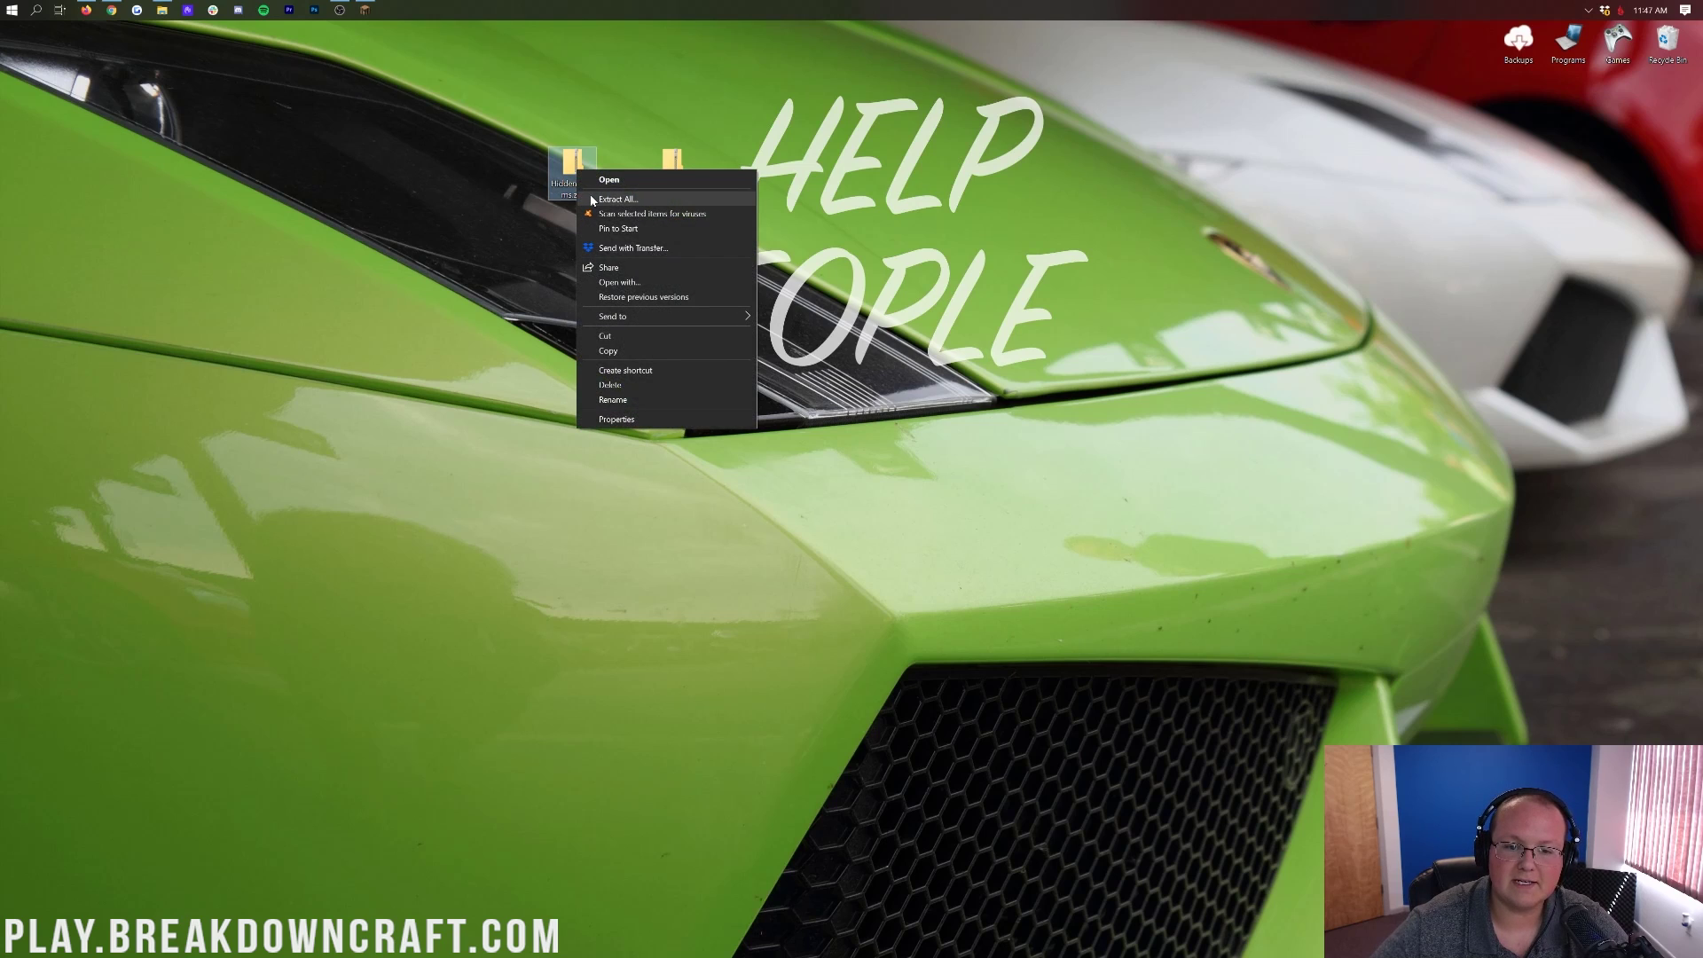
click(591, 201)
click(964, 638)
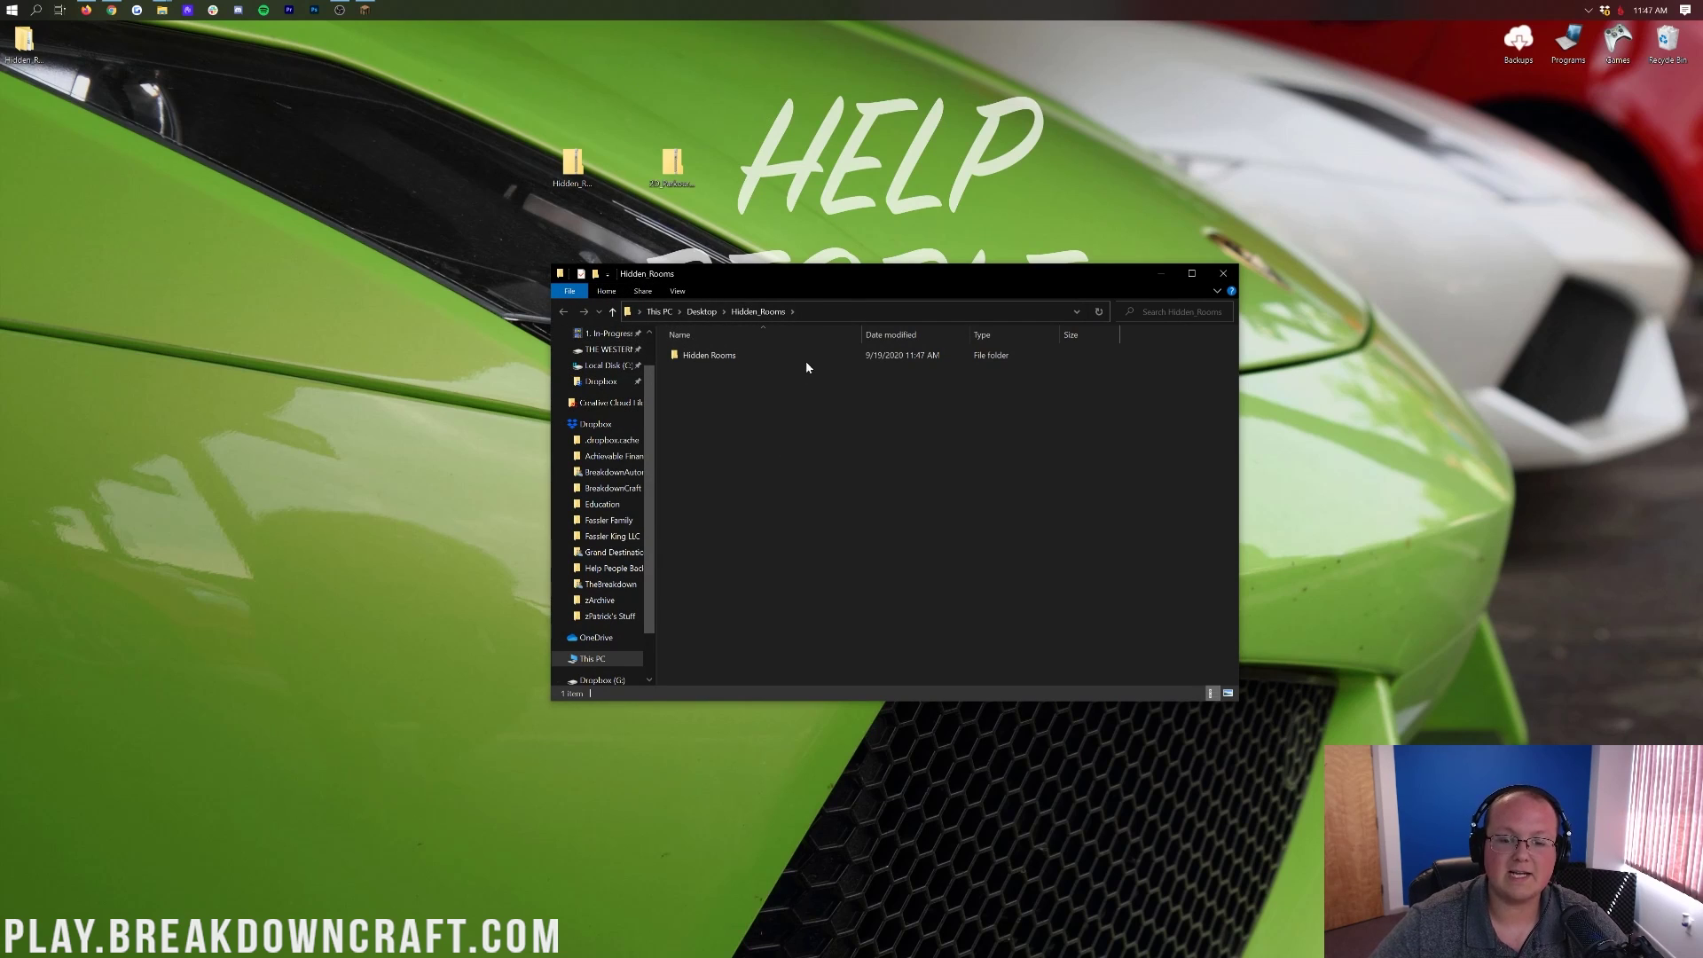
Check the inner Hidden Rooms folder and move it onto the desktop, then recycle the emptied extraction folder and its zip file.
double_click(697, 356)
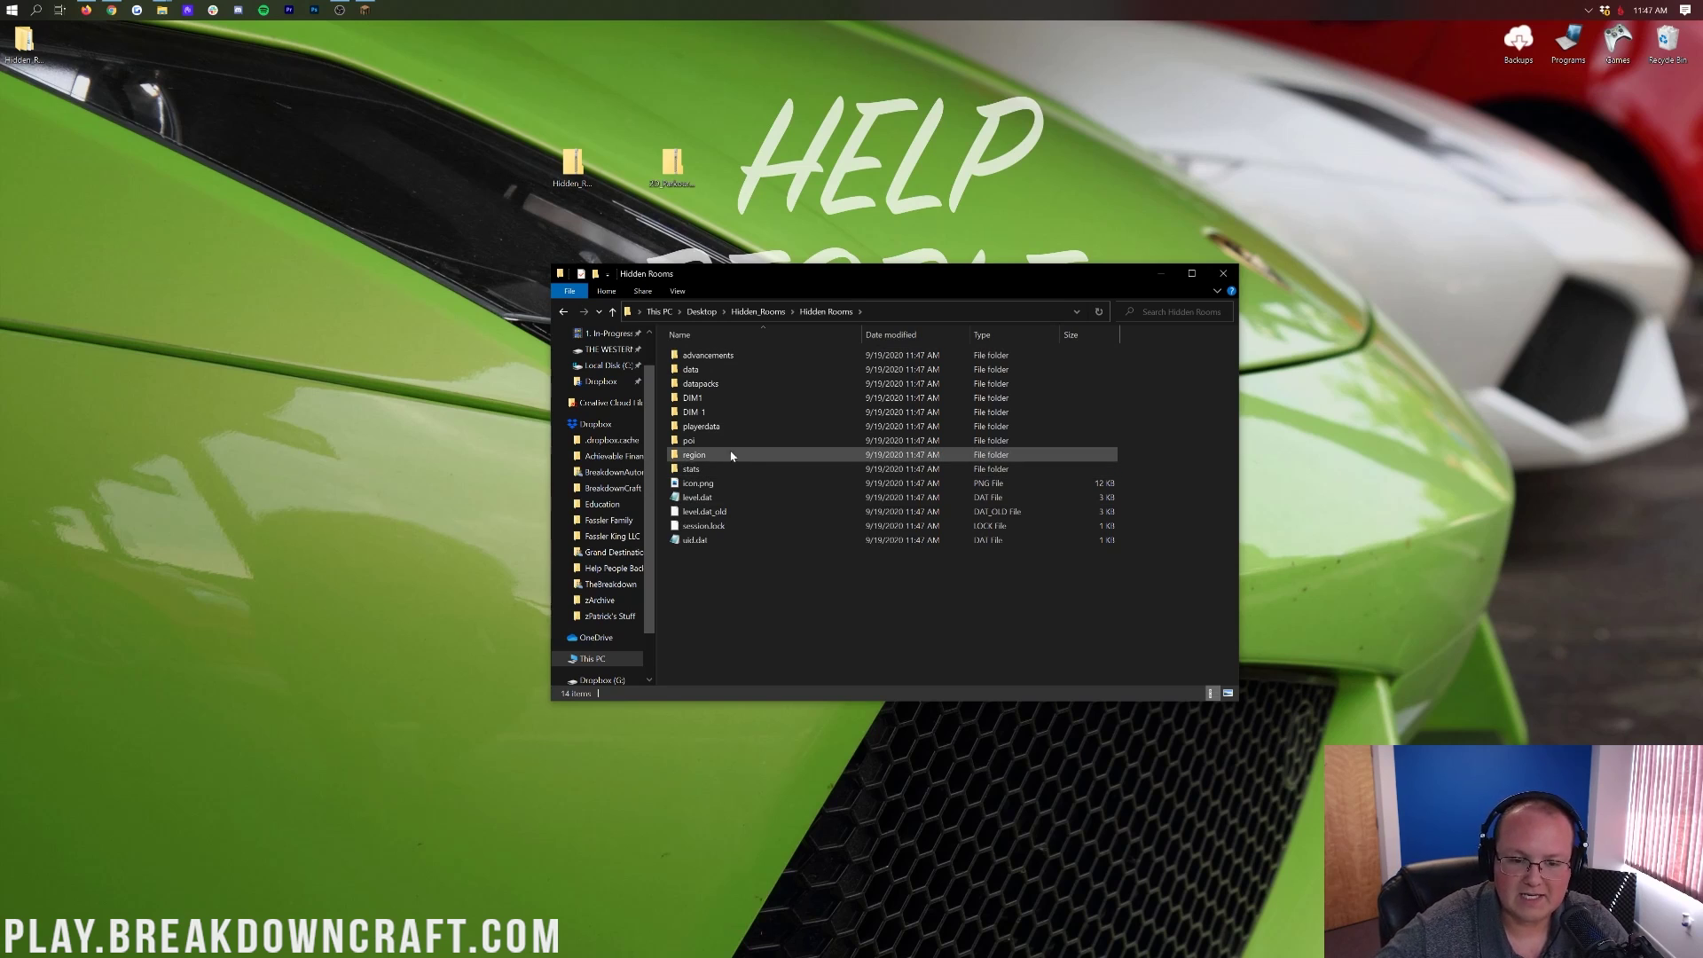
click(562, 311)
drag(707, 356, 239, 357)
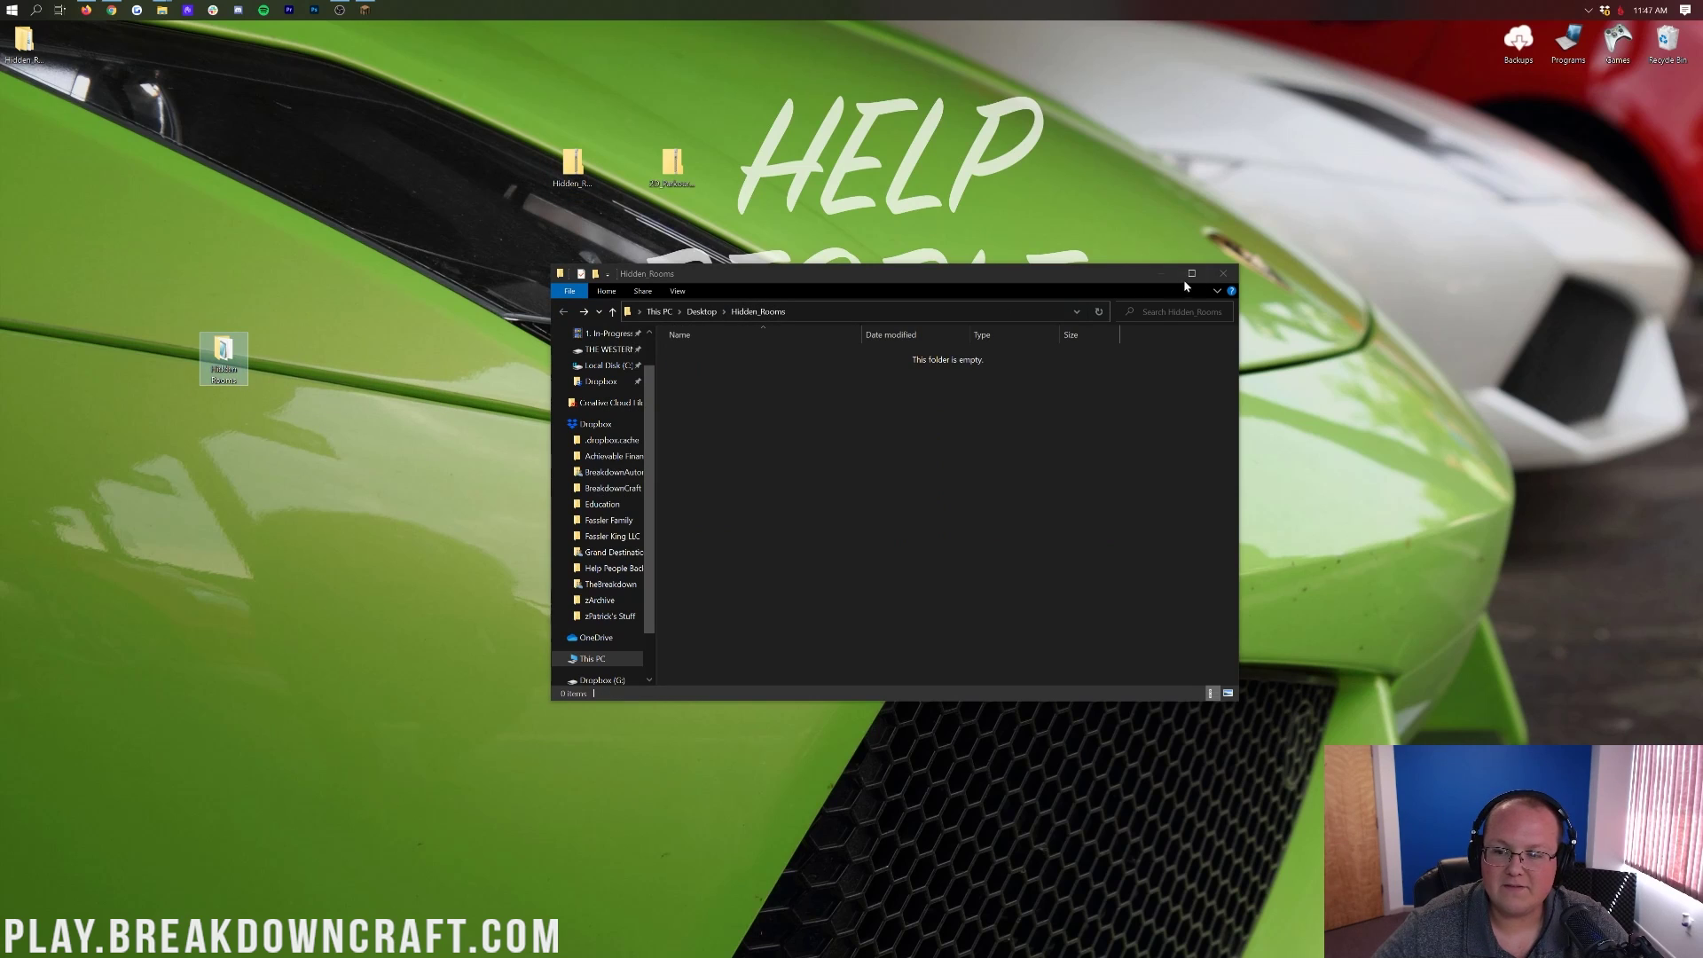
click(1217, 282)
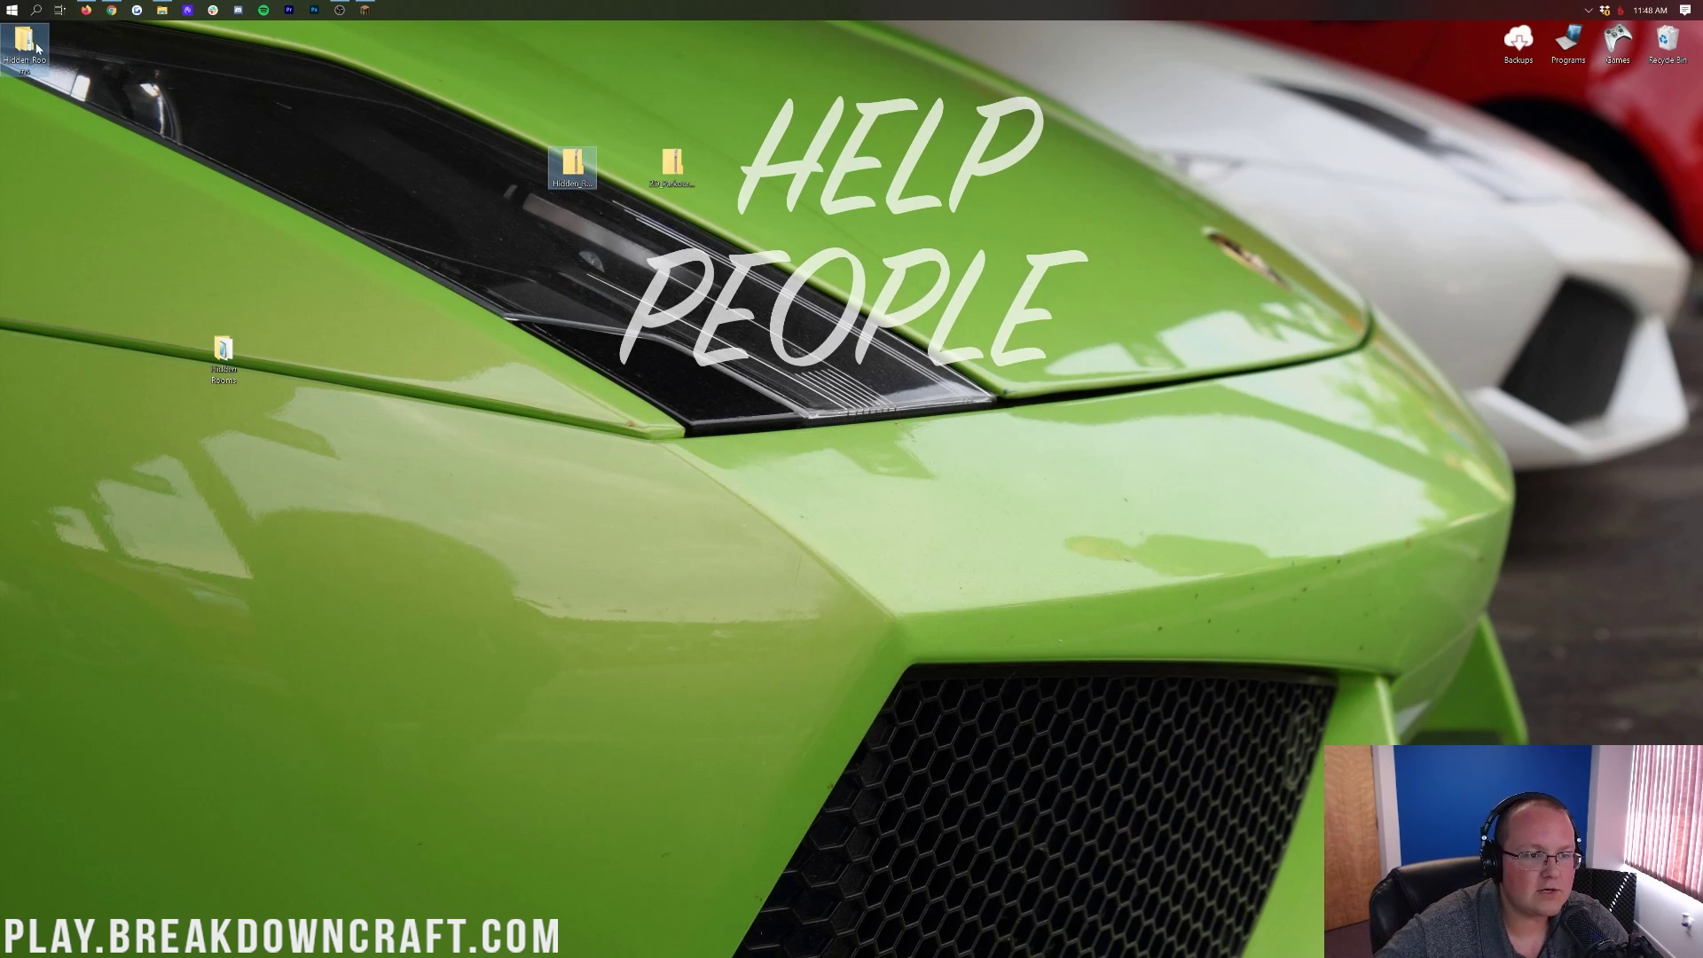
drag(13, 49, 1667, 40)
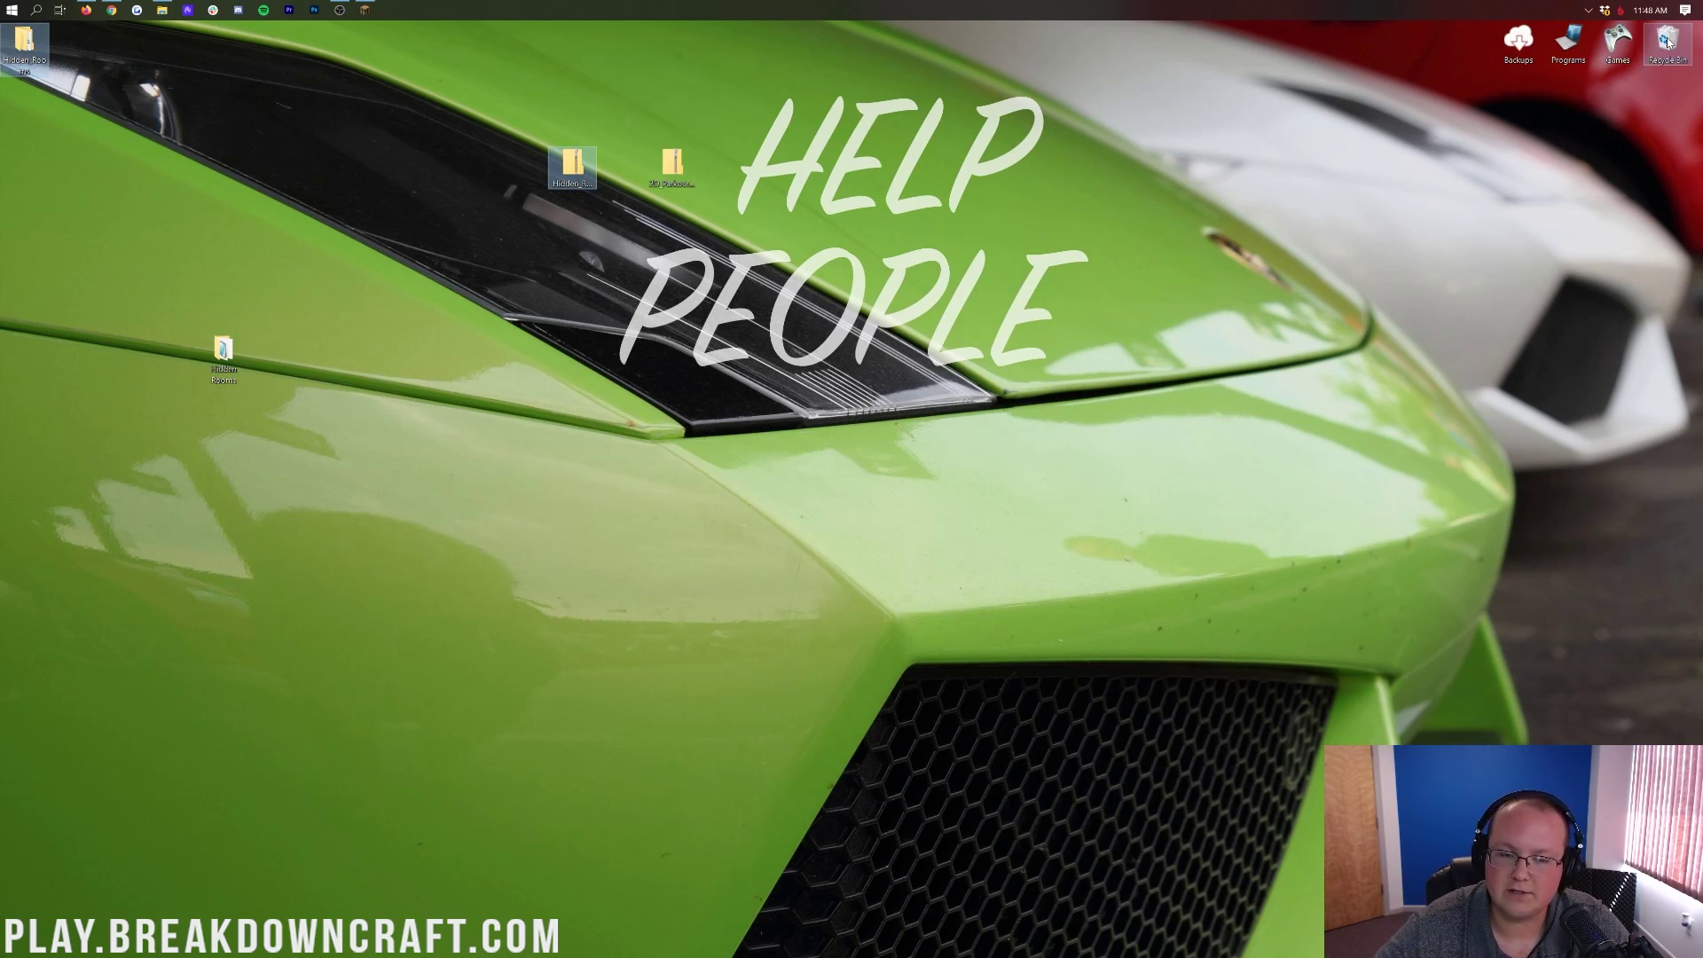
click(887, 450)
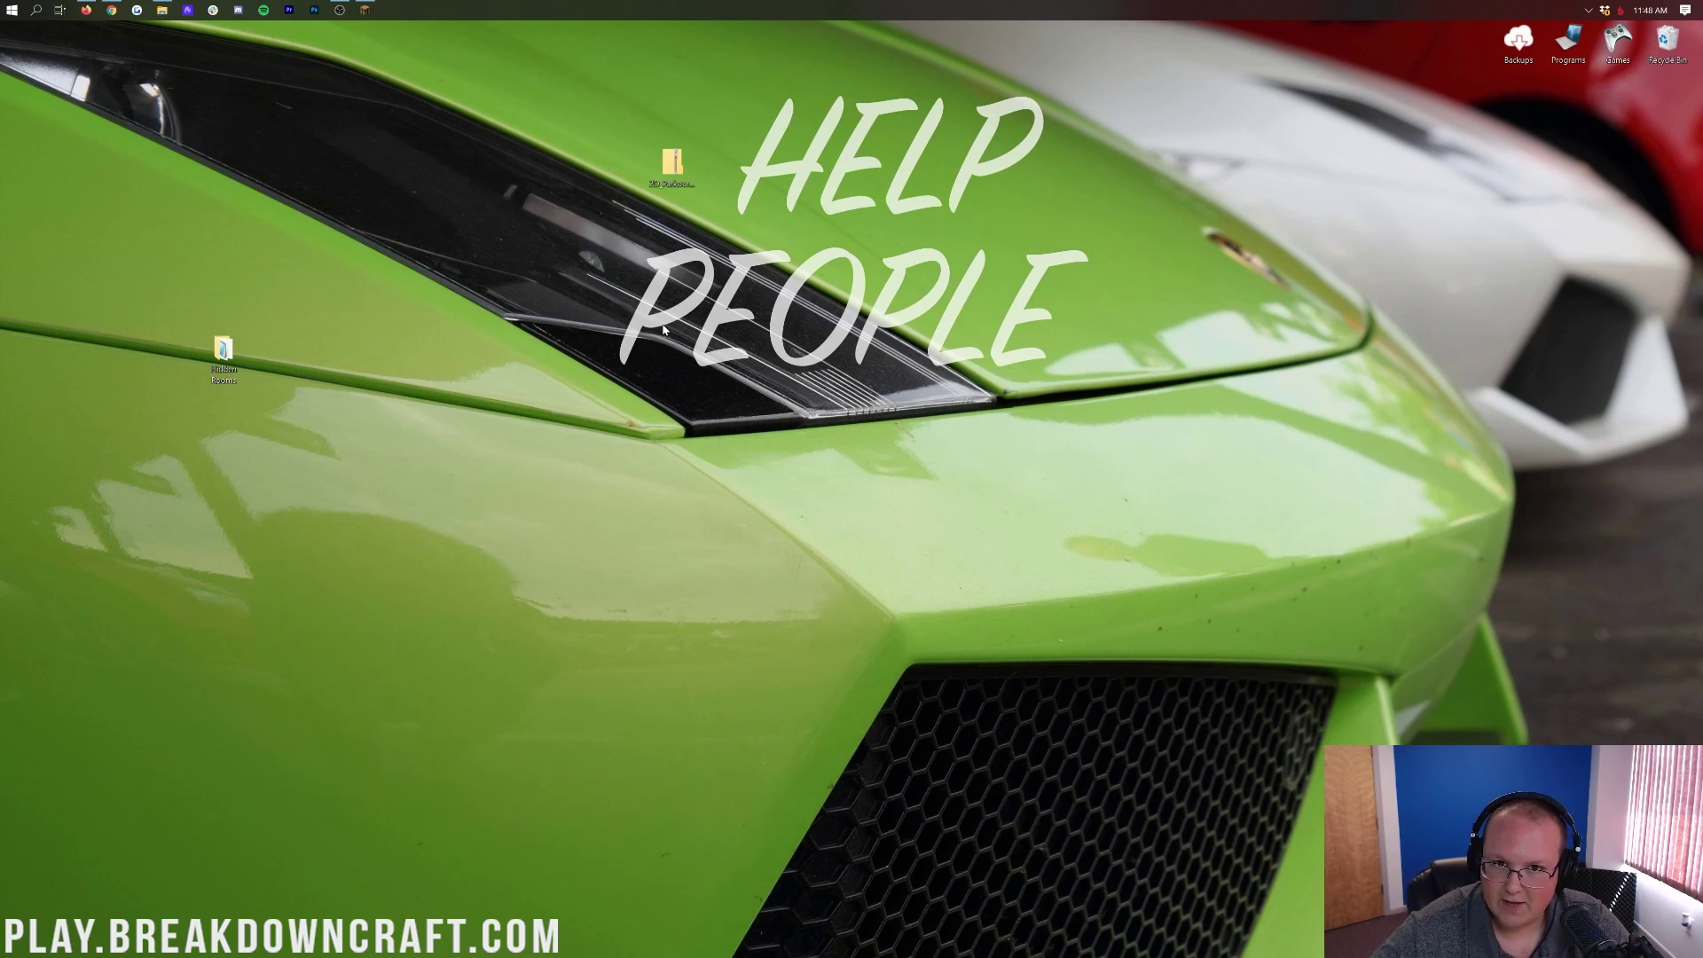
Extract the 2D Parkour With a Twist zip file to the 2D_Parkour_With_a_Twist_v1.2 folder on the desktop.
right_click(661, 173)
click(688, 194)
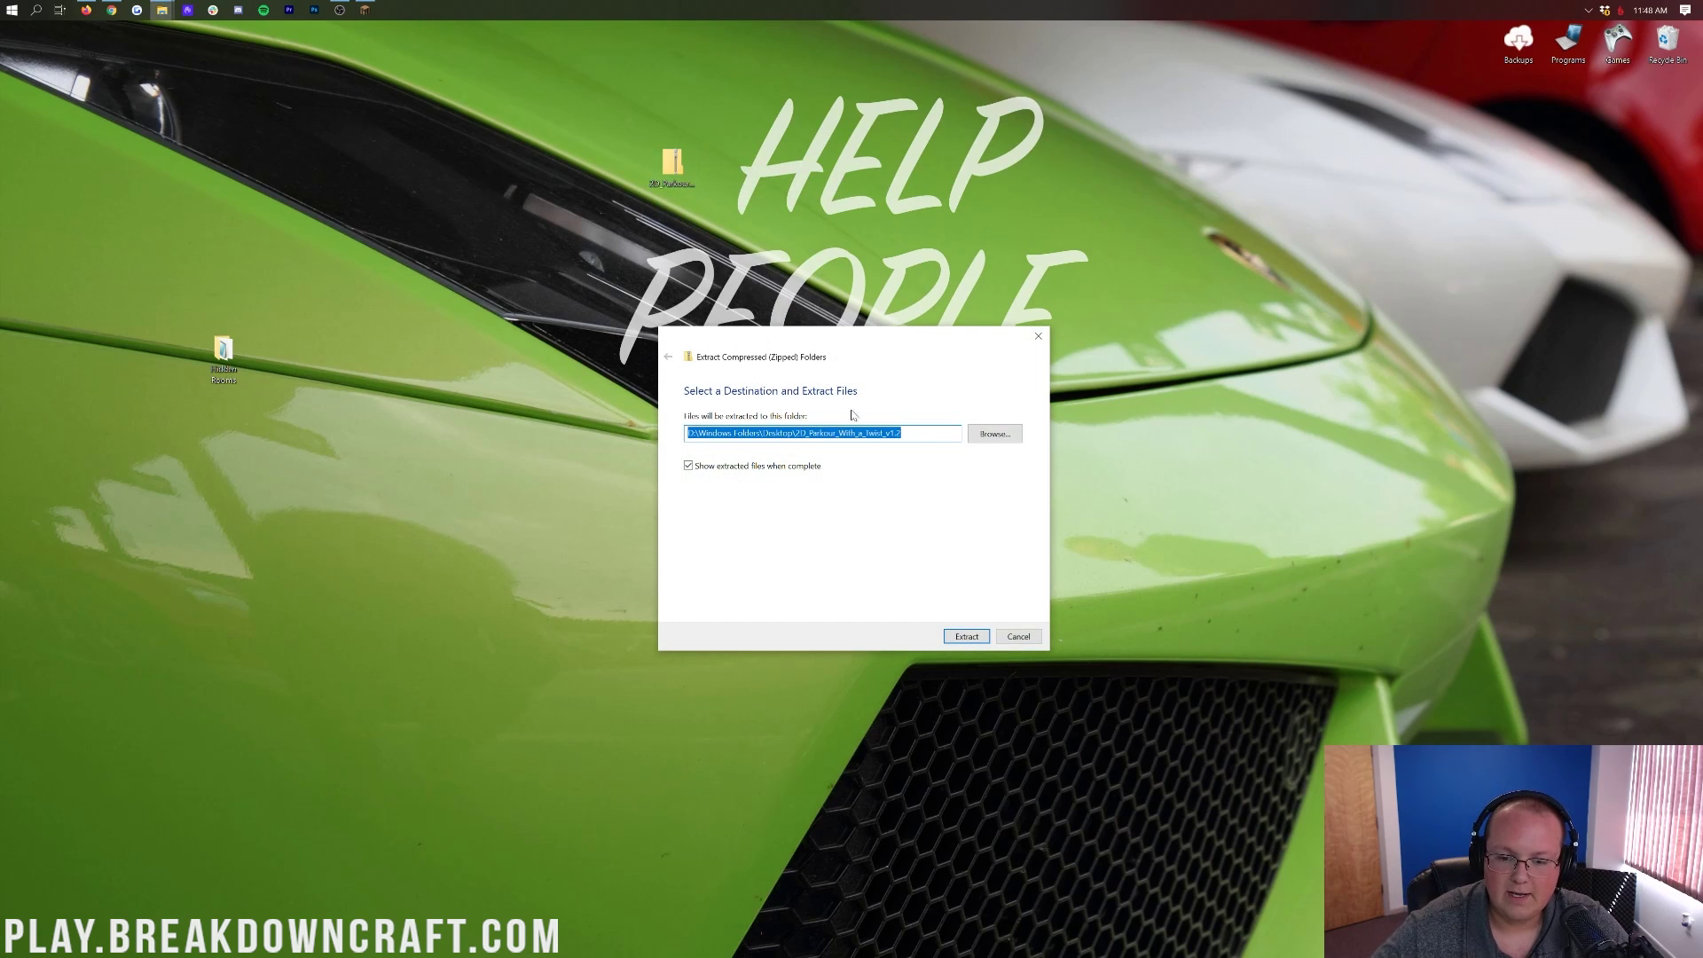
click(967, 637)
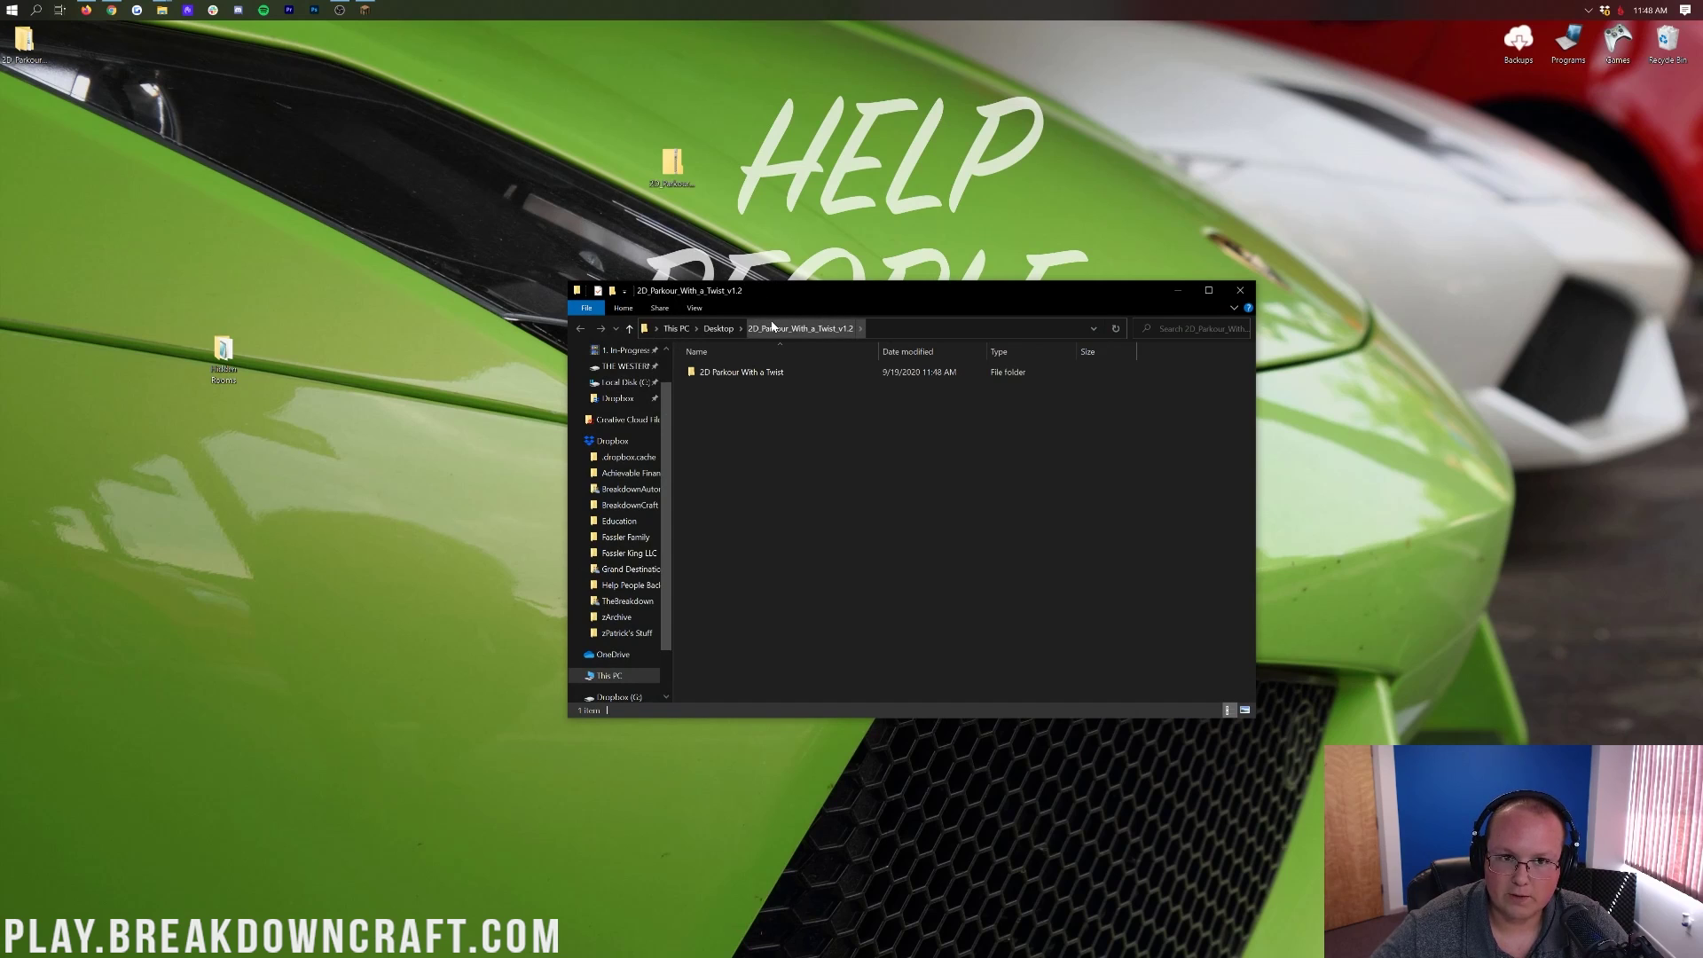
Check the inner 2D Parkour With a Twist folder and move it onto the desktop, then recycle the extraction folder and zip file.
double_click(781, 379)
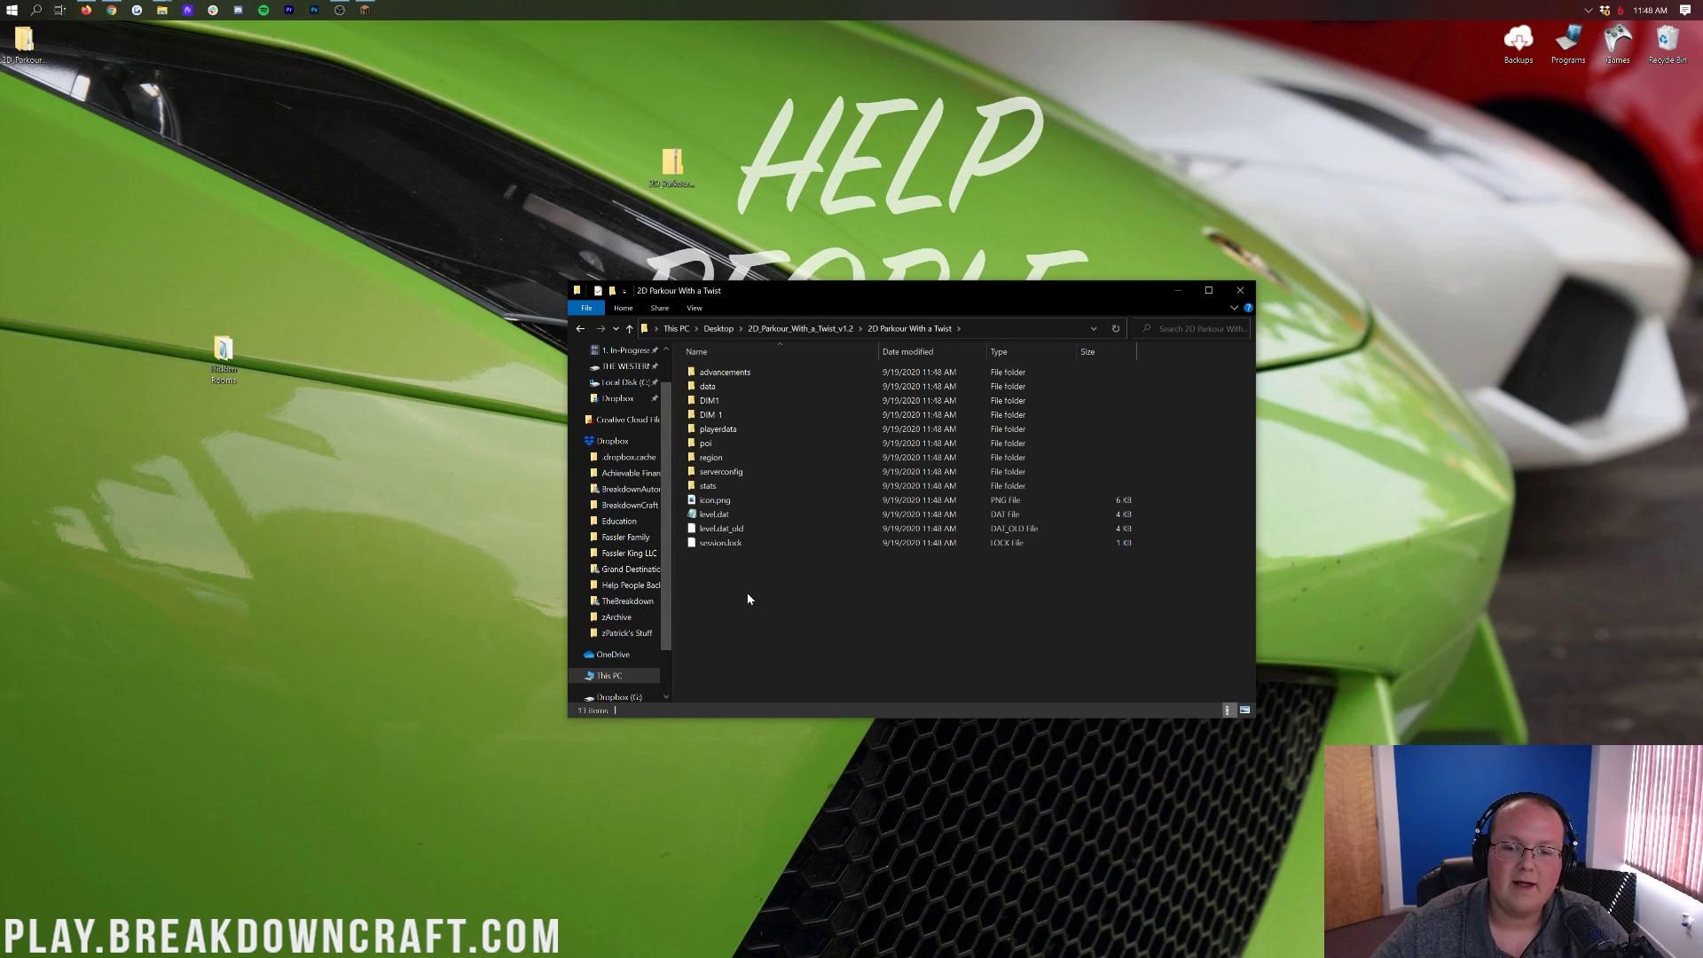
click(581, 329)
drag(712, 377, 353, 384)
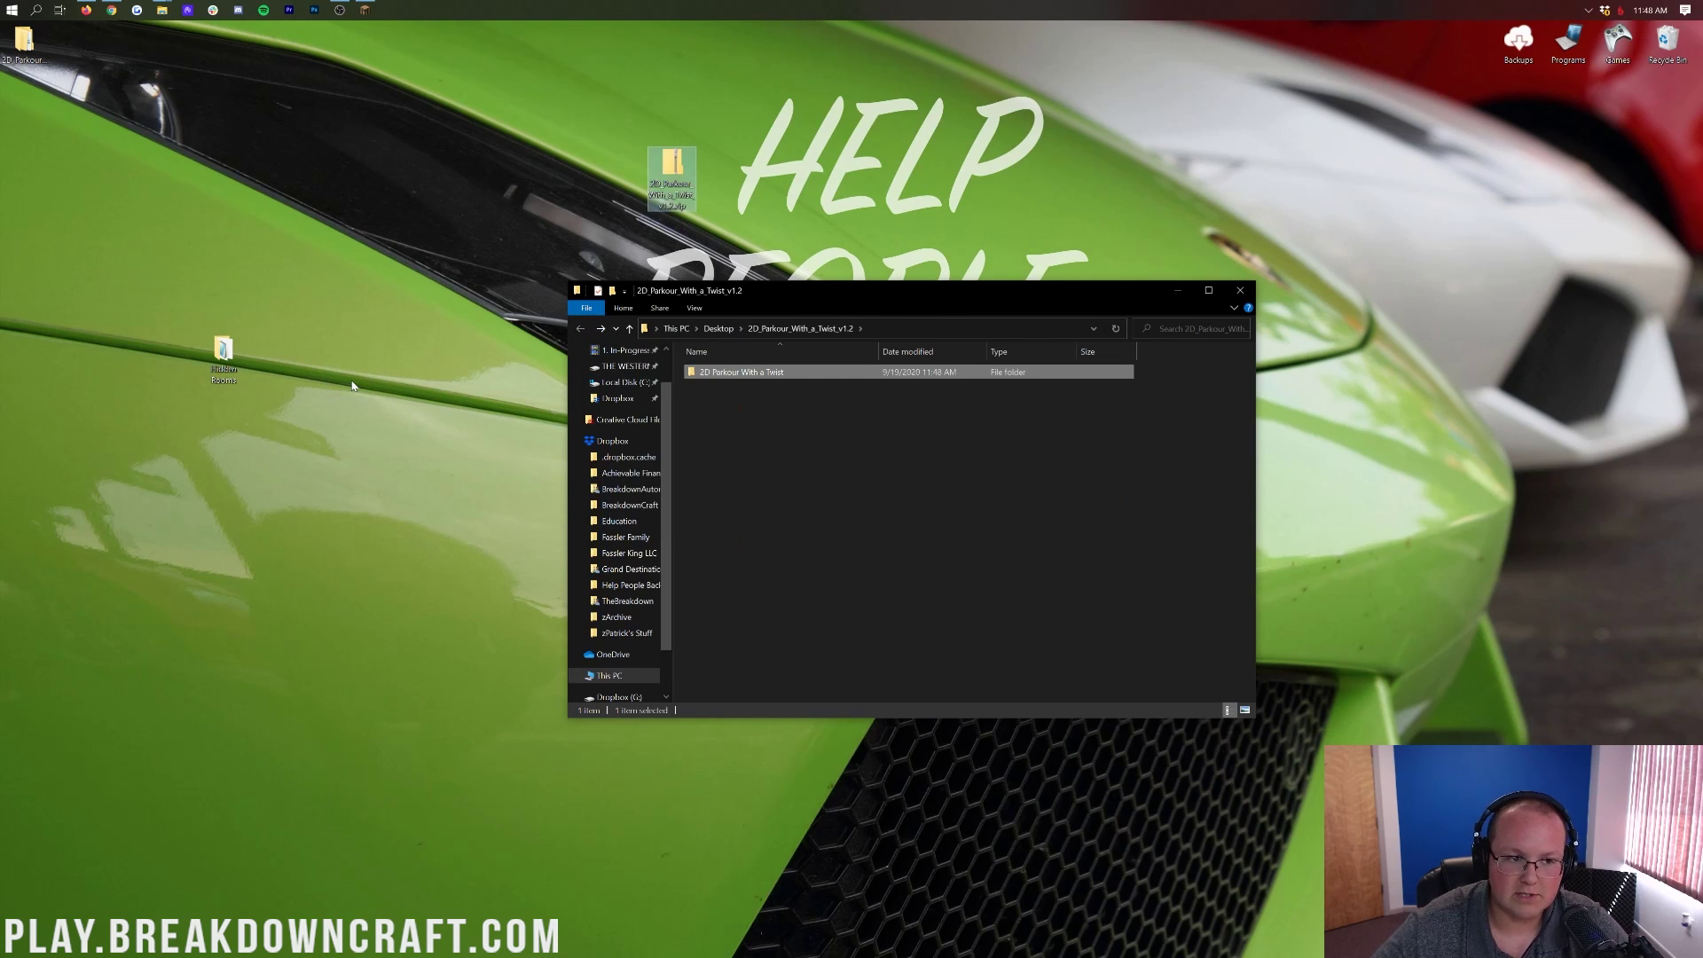
click(1239, 290)
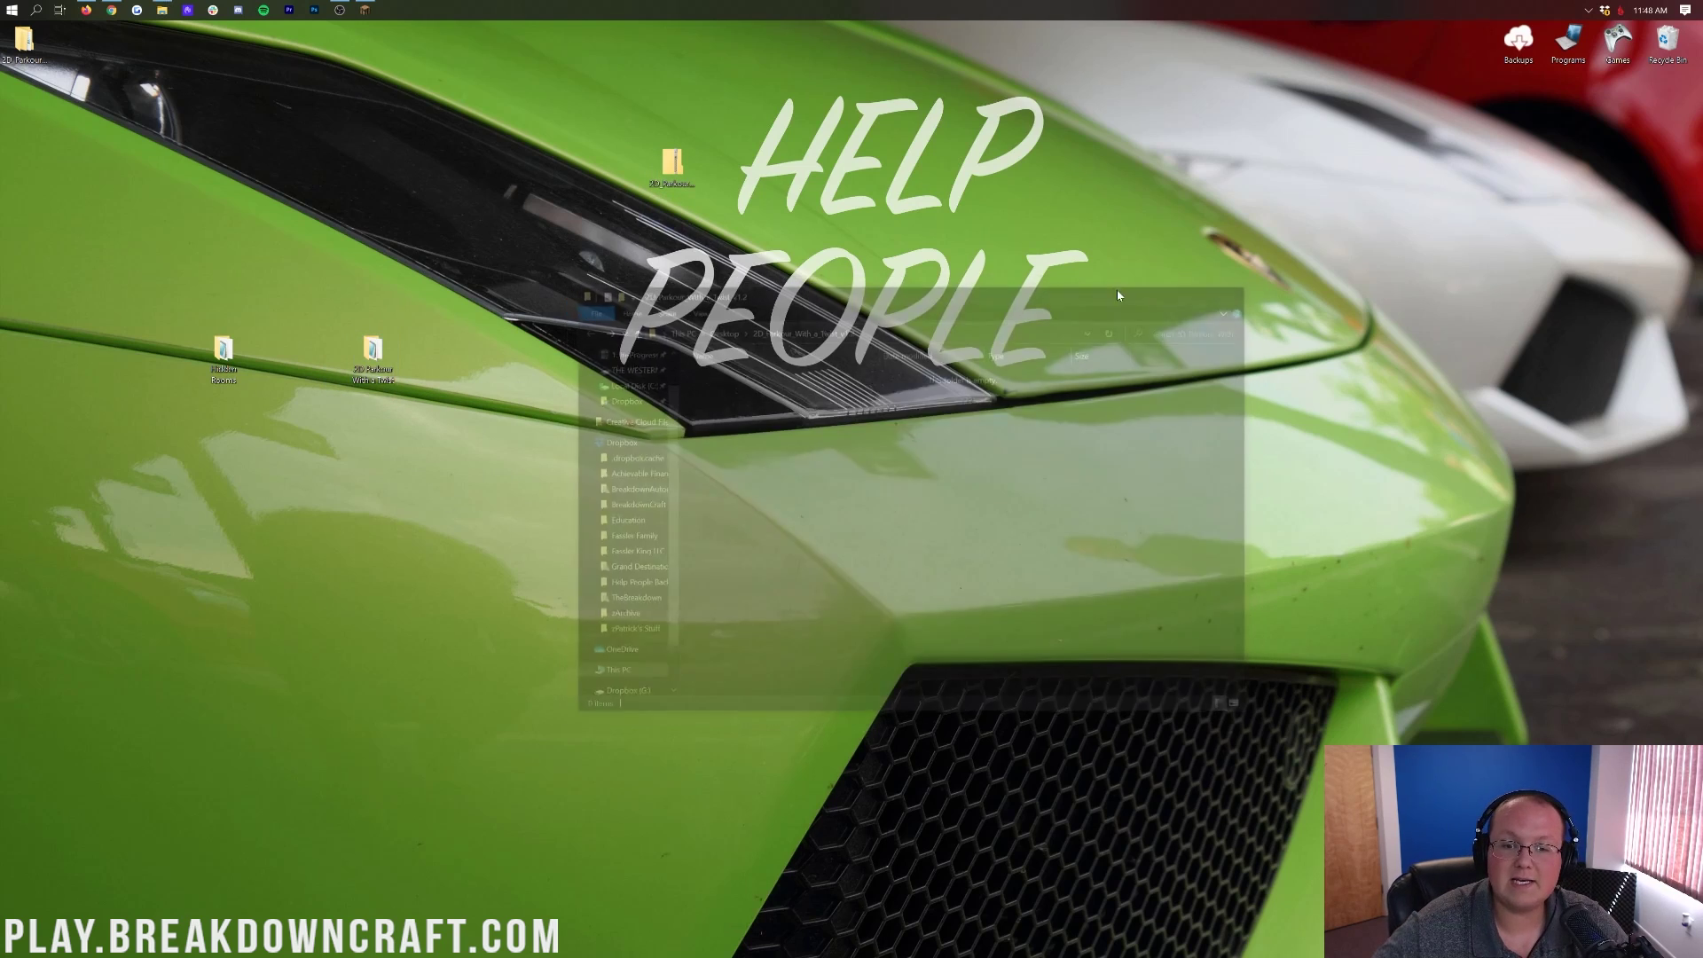
drag(723, 213, 1652, 39)
click(885, 449)
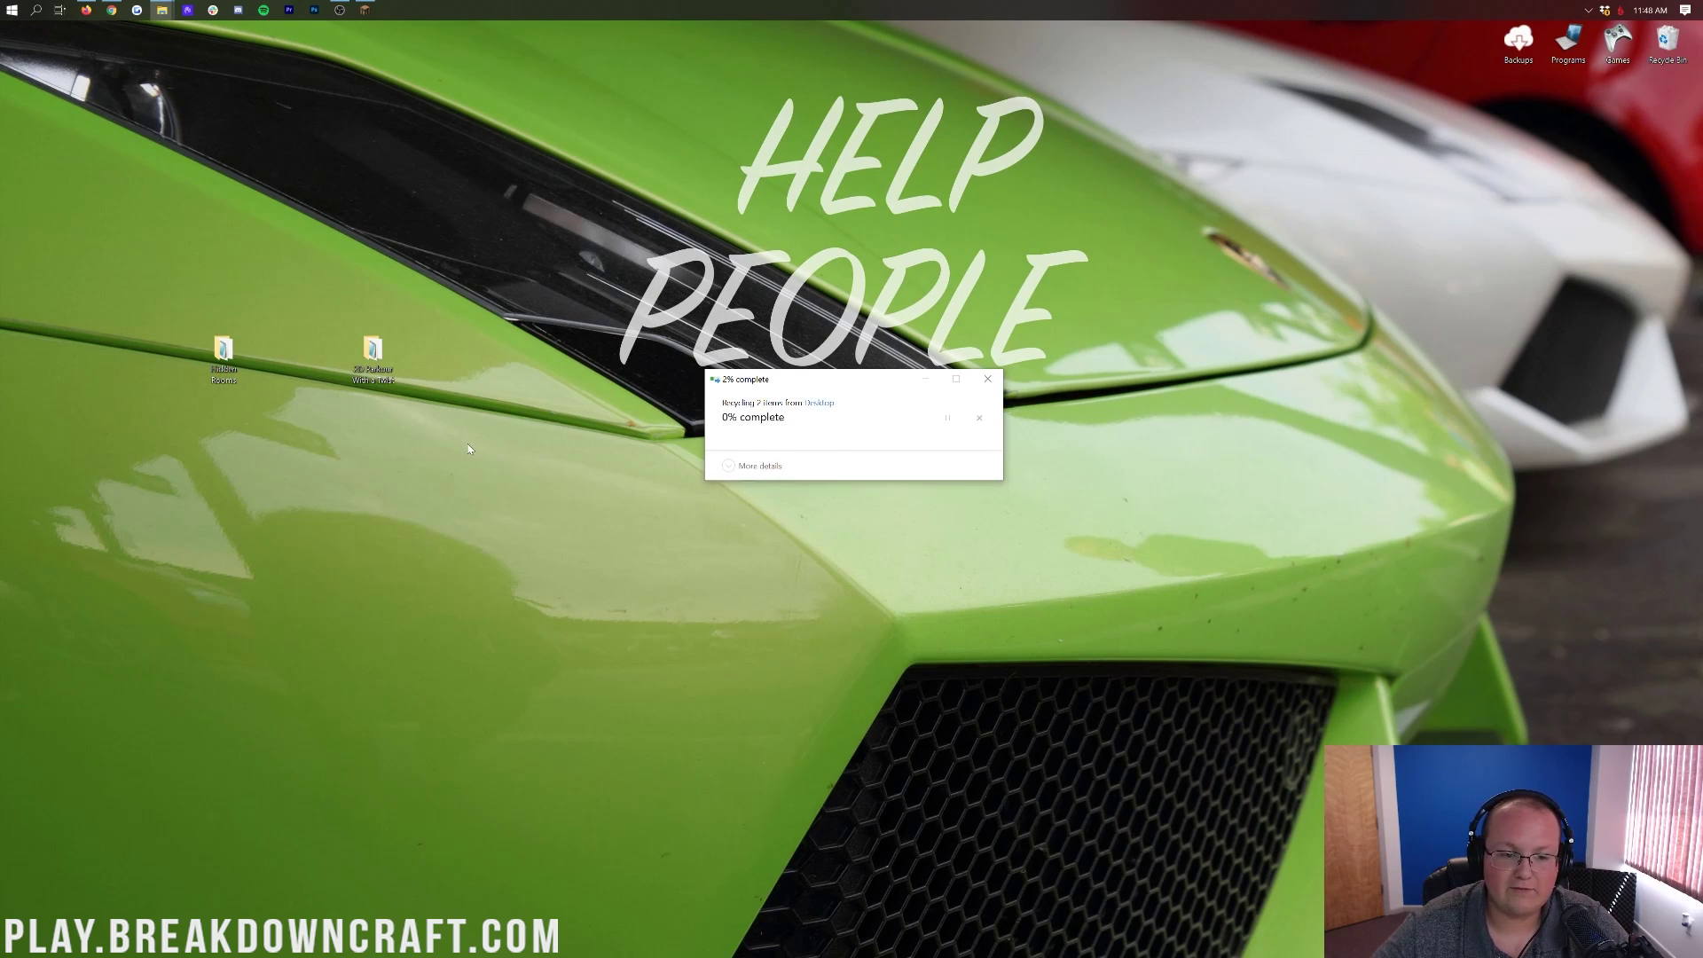
Place the 2D Parkour With a Twist and Hidden Rooms folders side by side near the upper middle of the desktop.
drag(451, 424, 253, 383)
drag(393, 390, 689, 187)
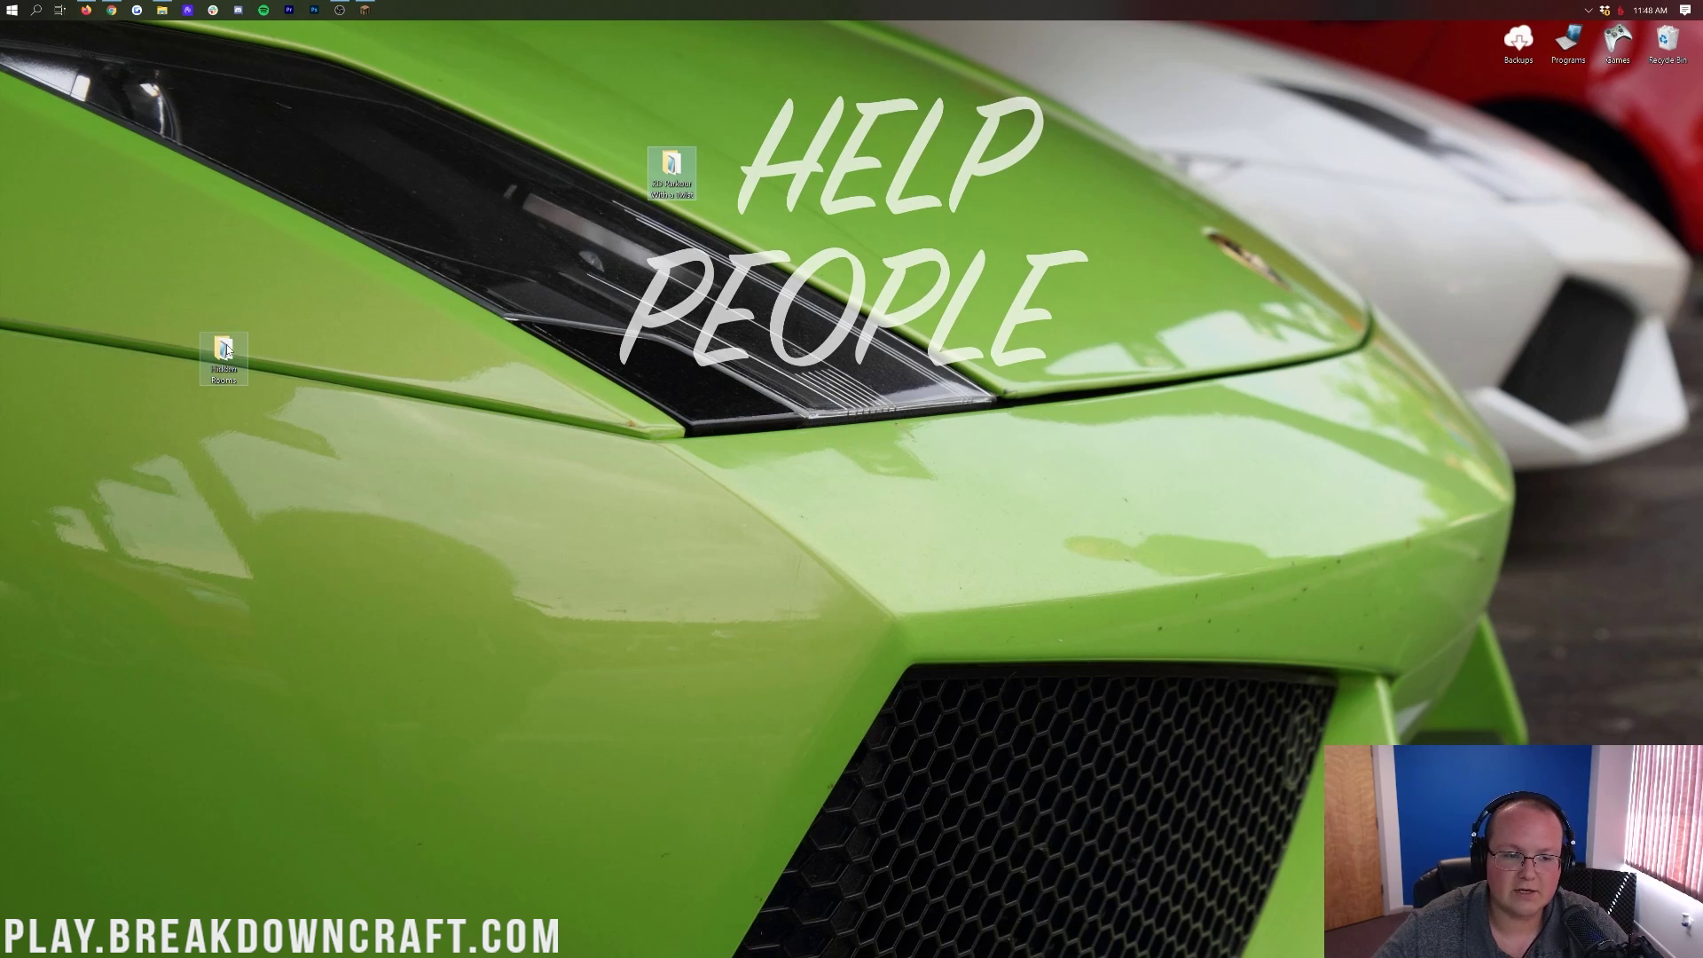
drag(227, 349, 624, 165)
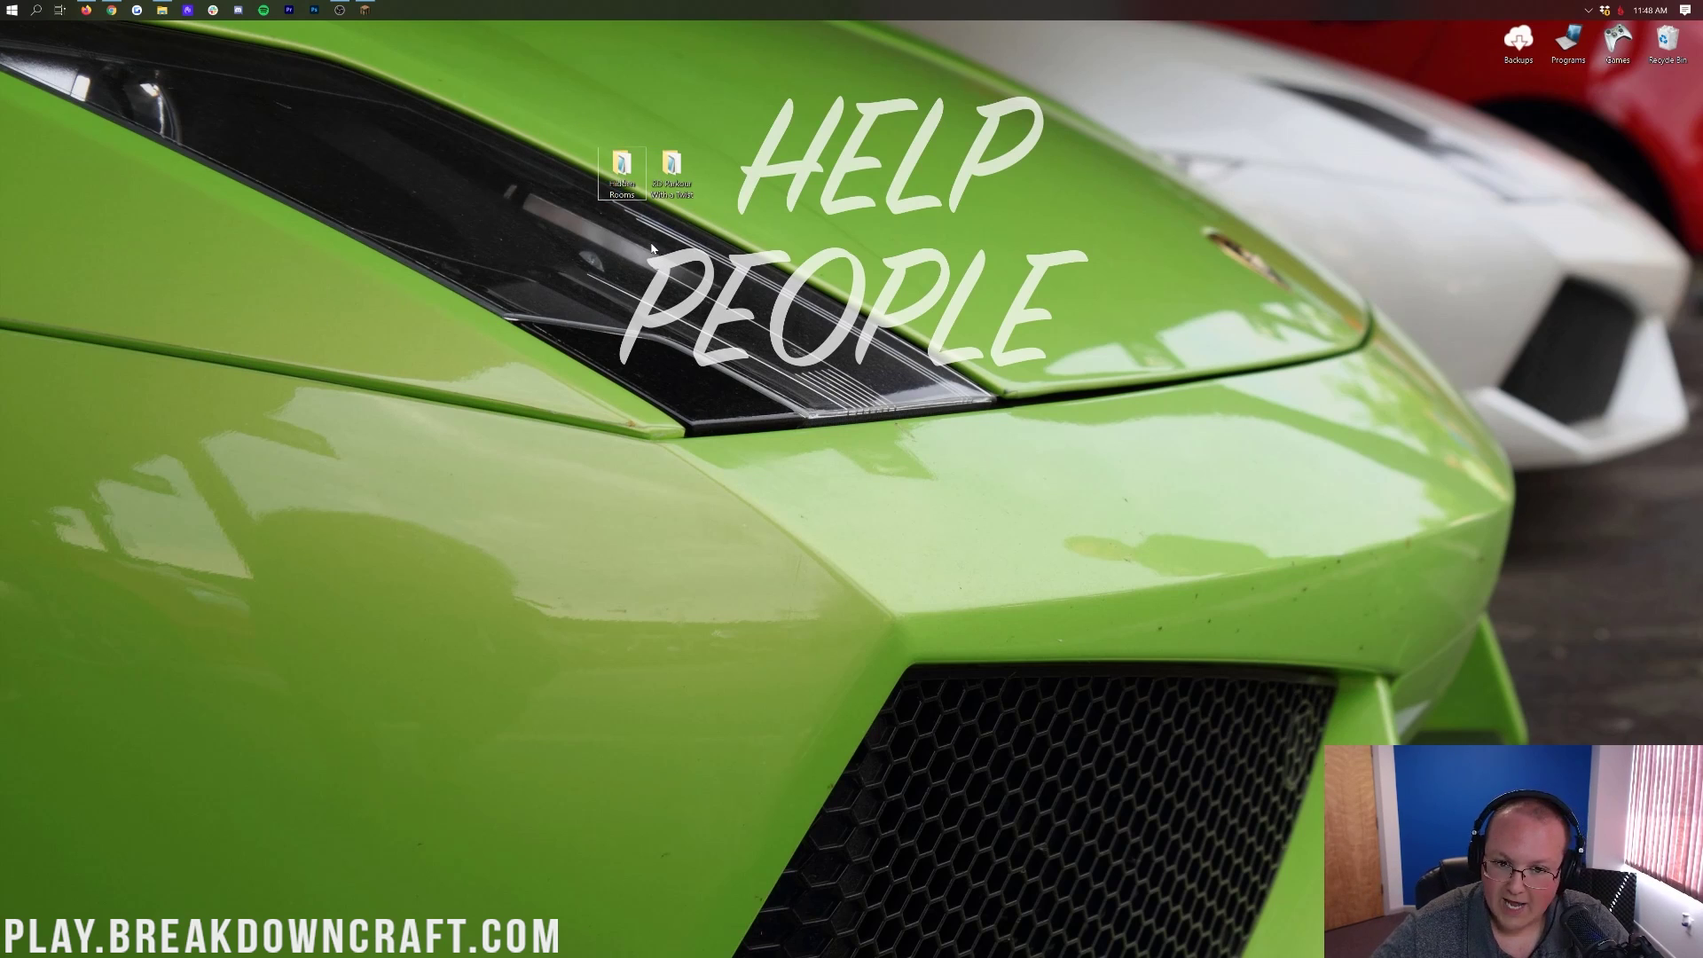
Check that the Hidden Rooms and 2D Parkour With a Twist folders directly contain the world files, closing each one after viewing.
double_click(636, 196)
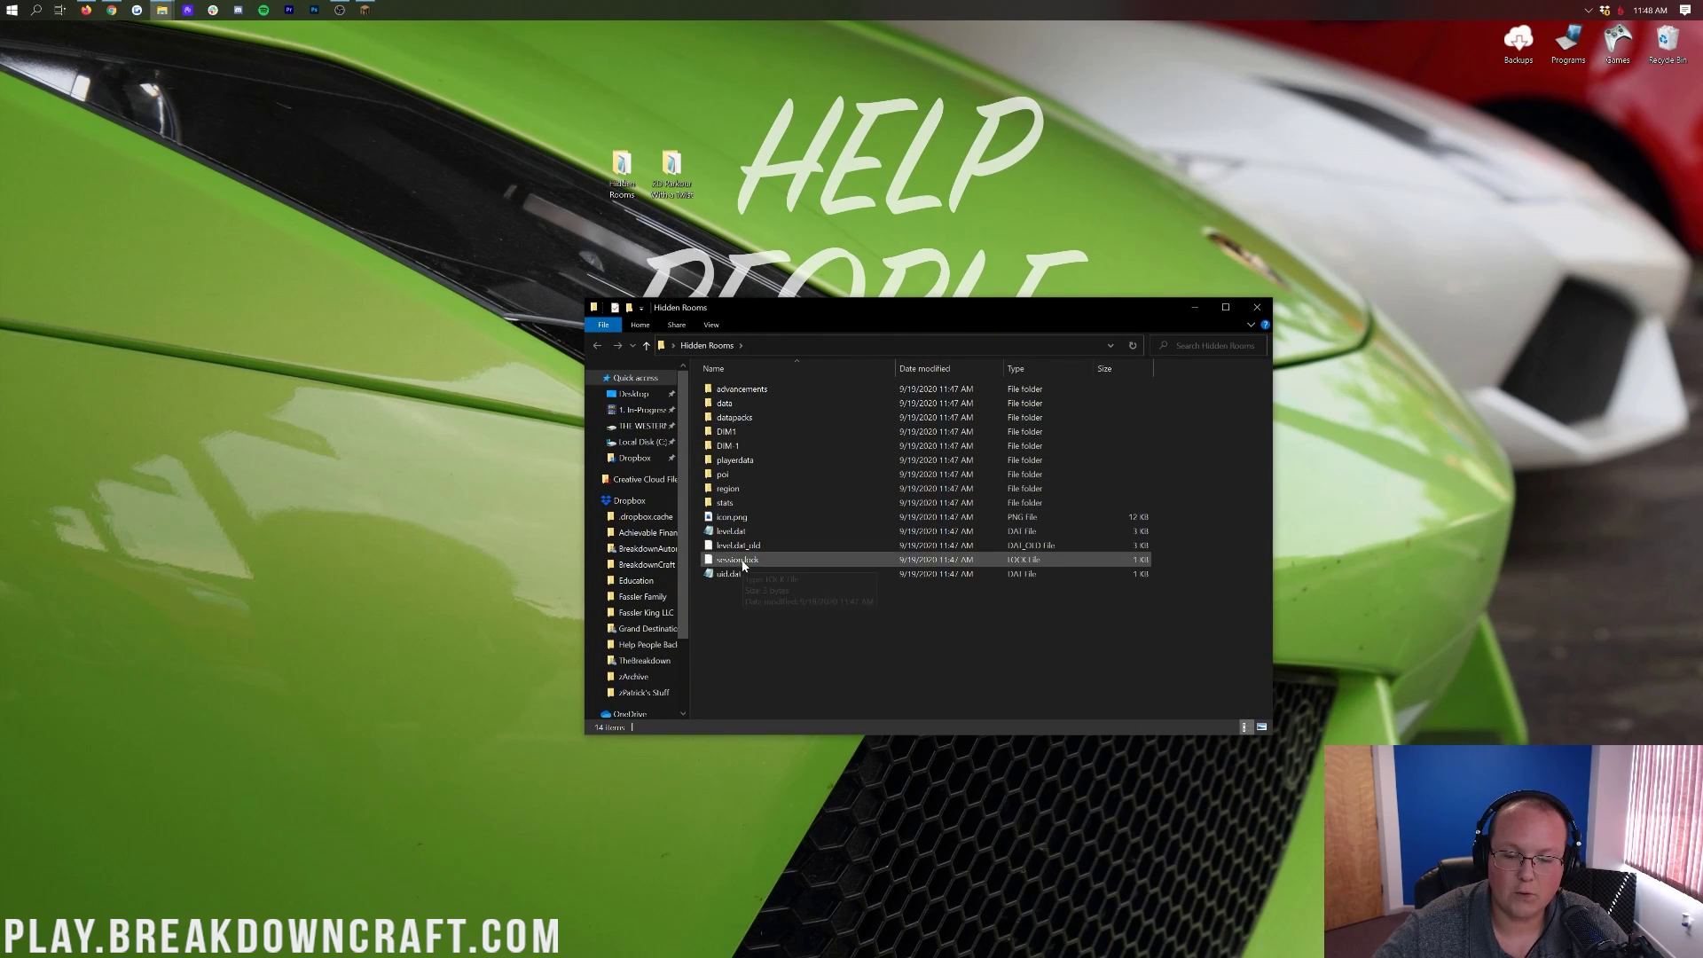
click(730, 446)
click(733, 459)
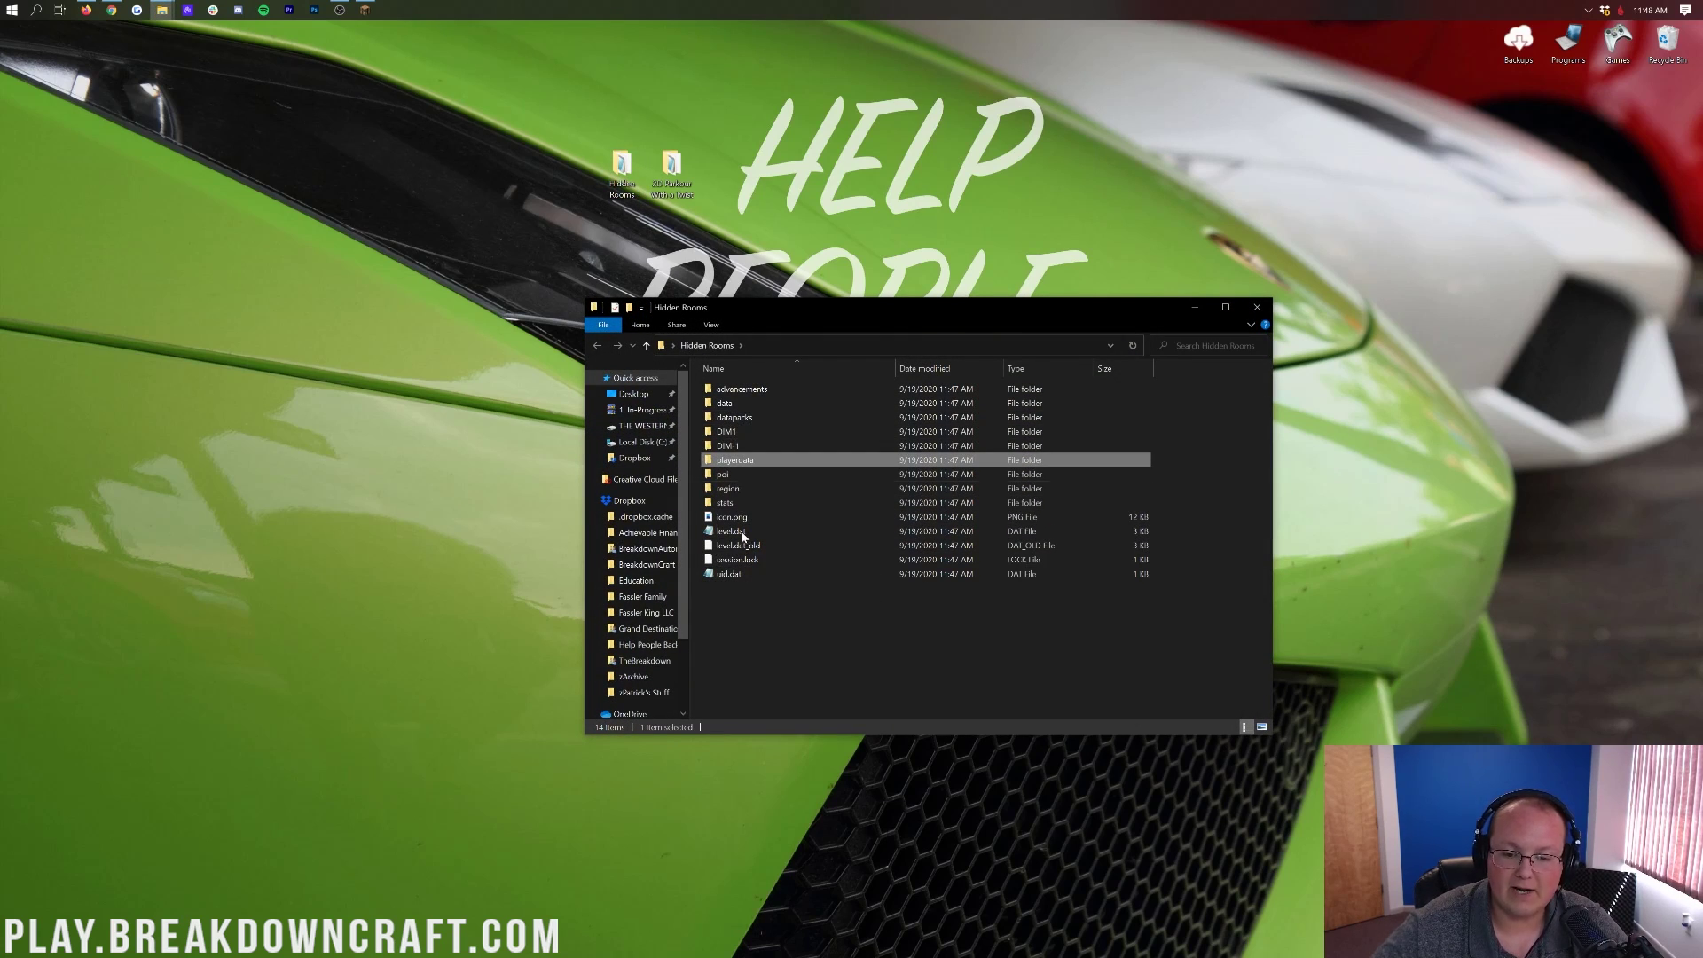
click(1257, 307)
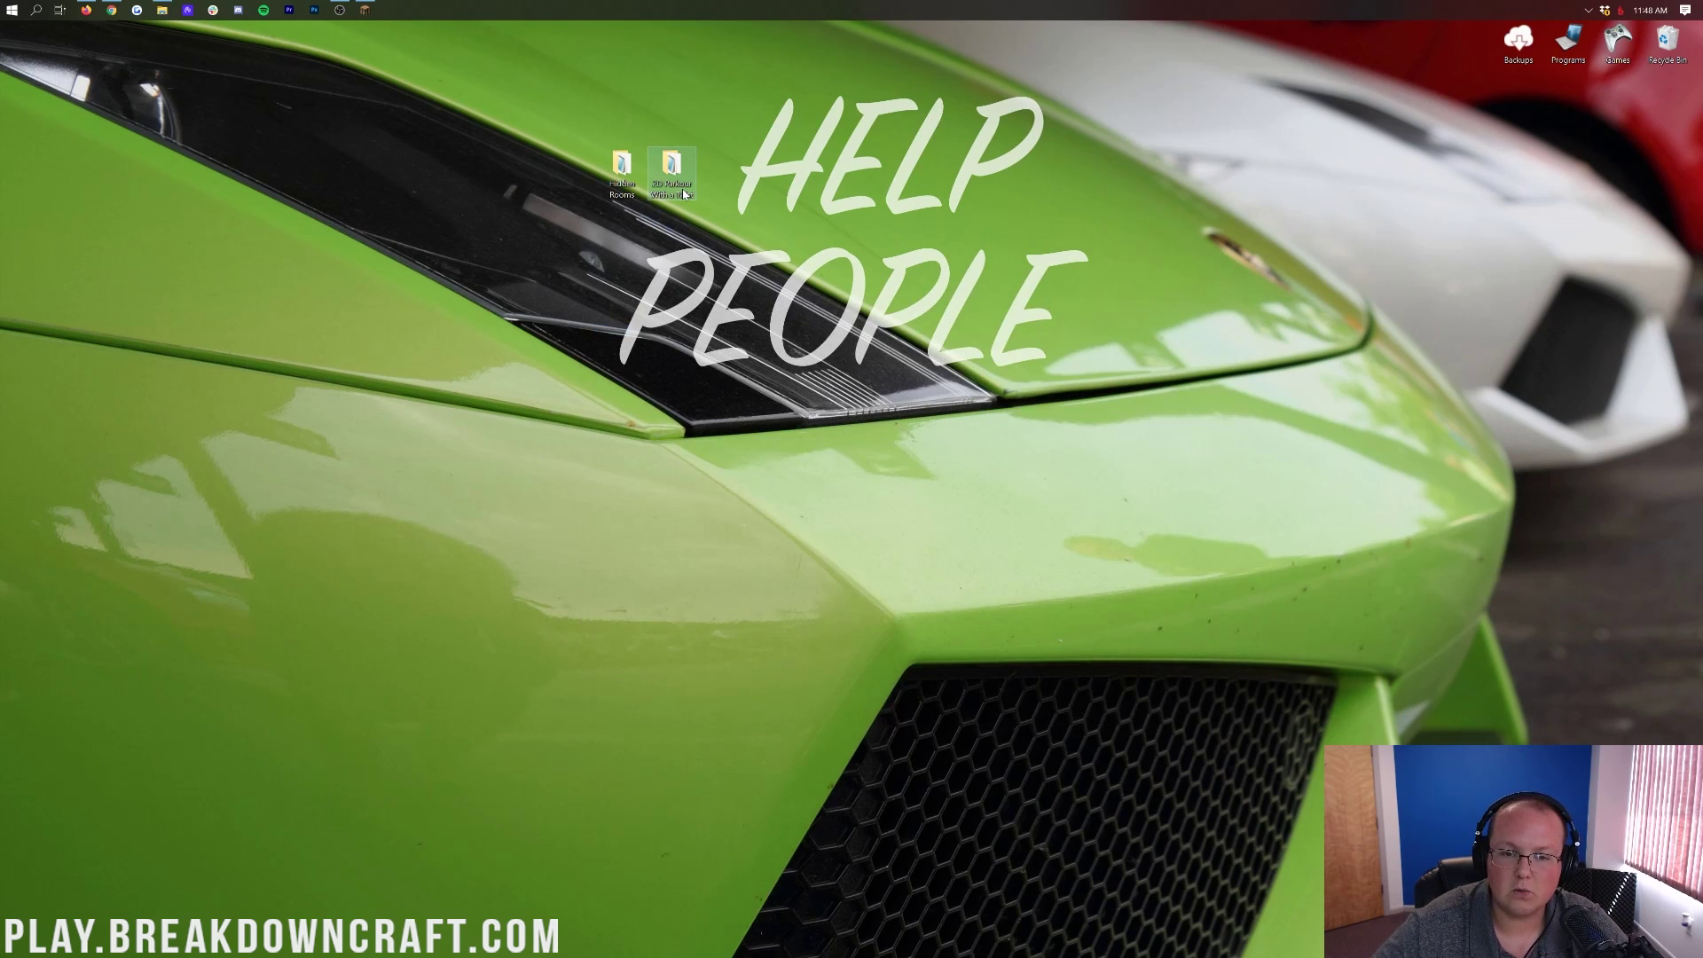
double_click(674, 173)
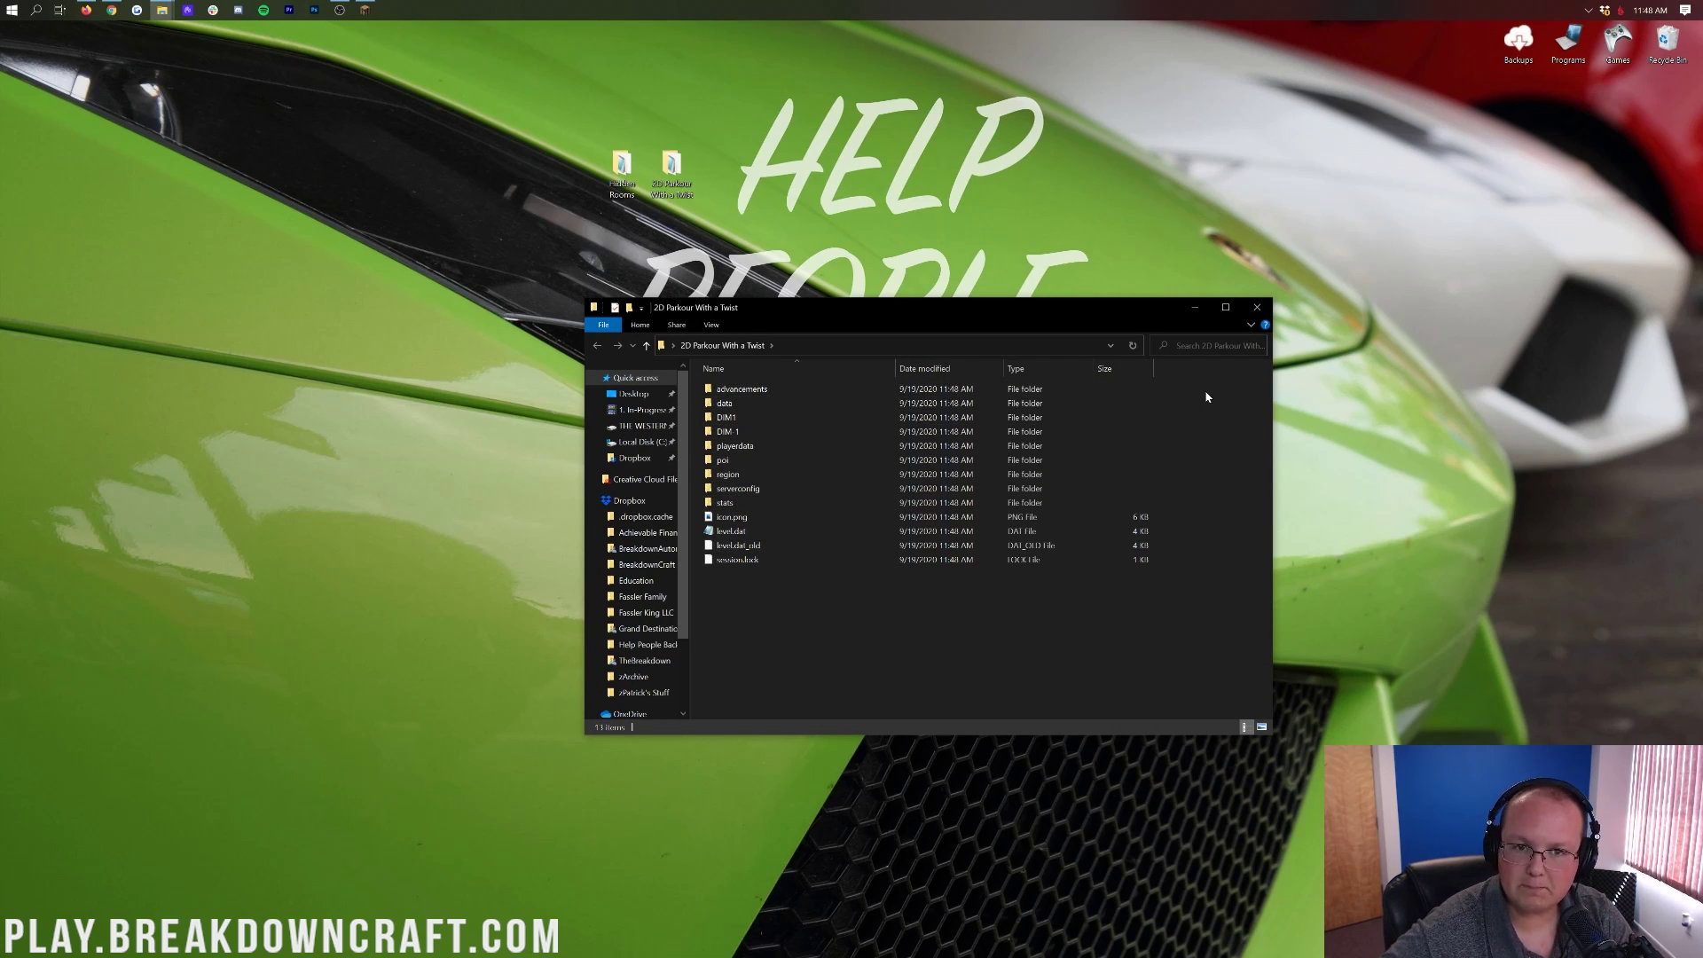
click(1255, 307)
Bring up the Minecraft window and close the saves folder window that is already open.
click(364, 11)
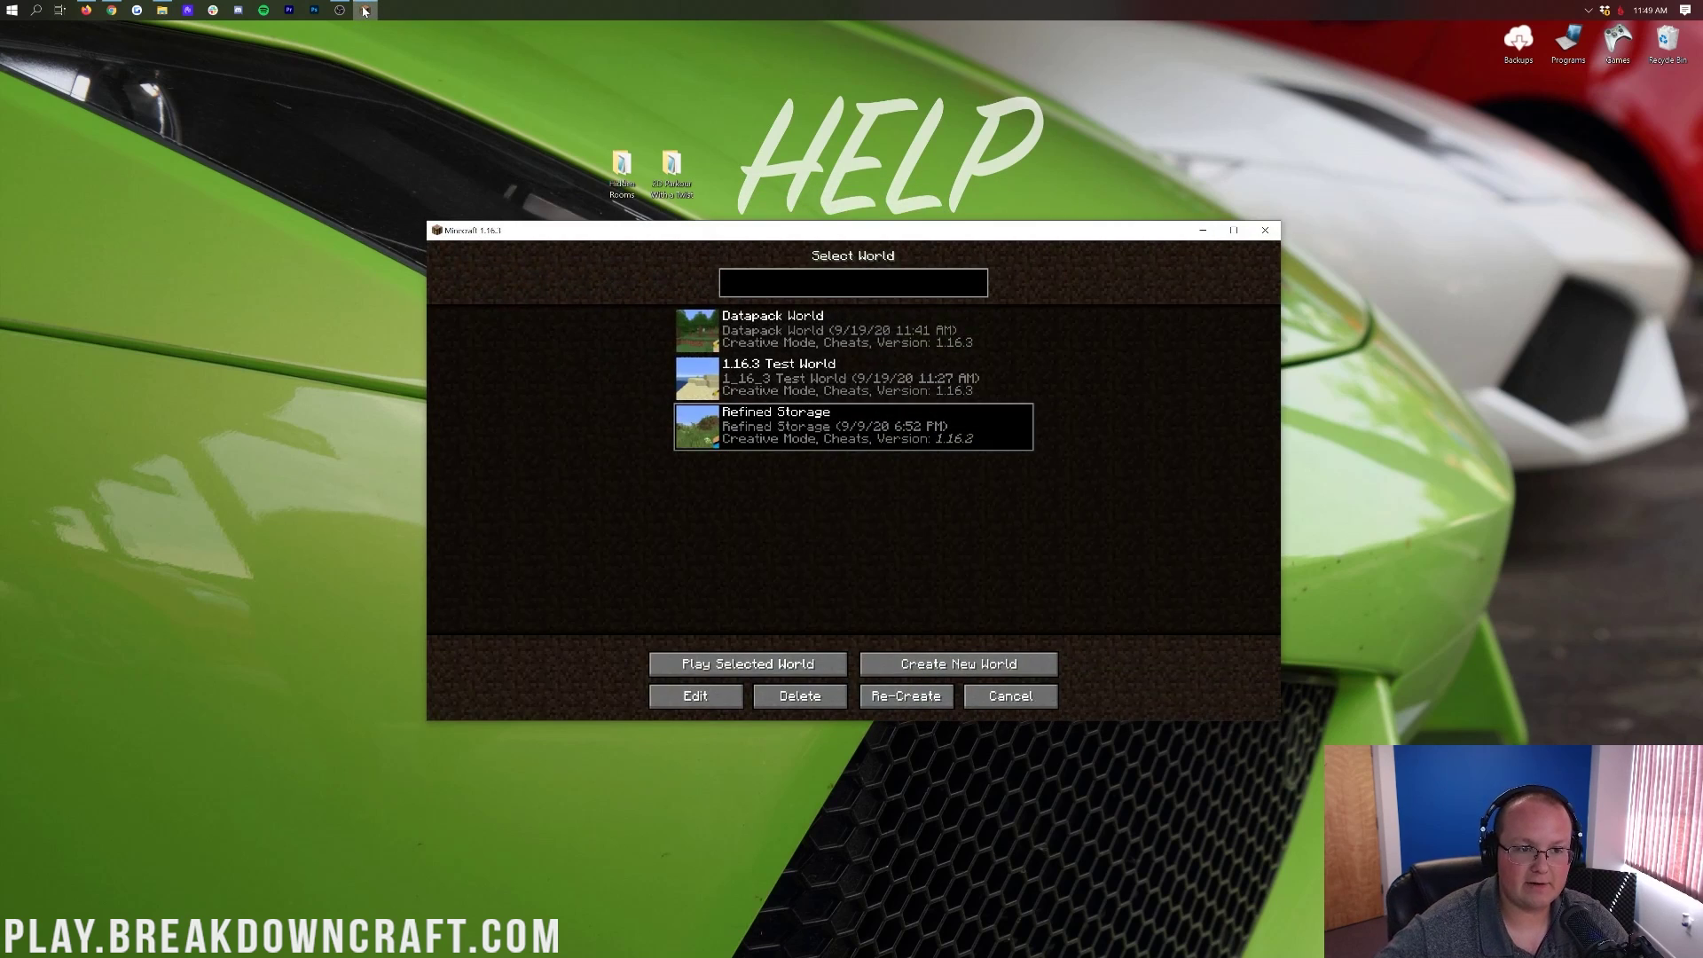
click(163, 10)
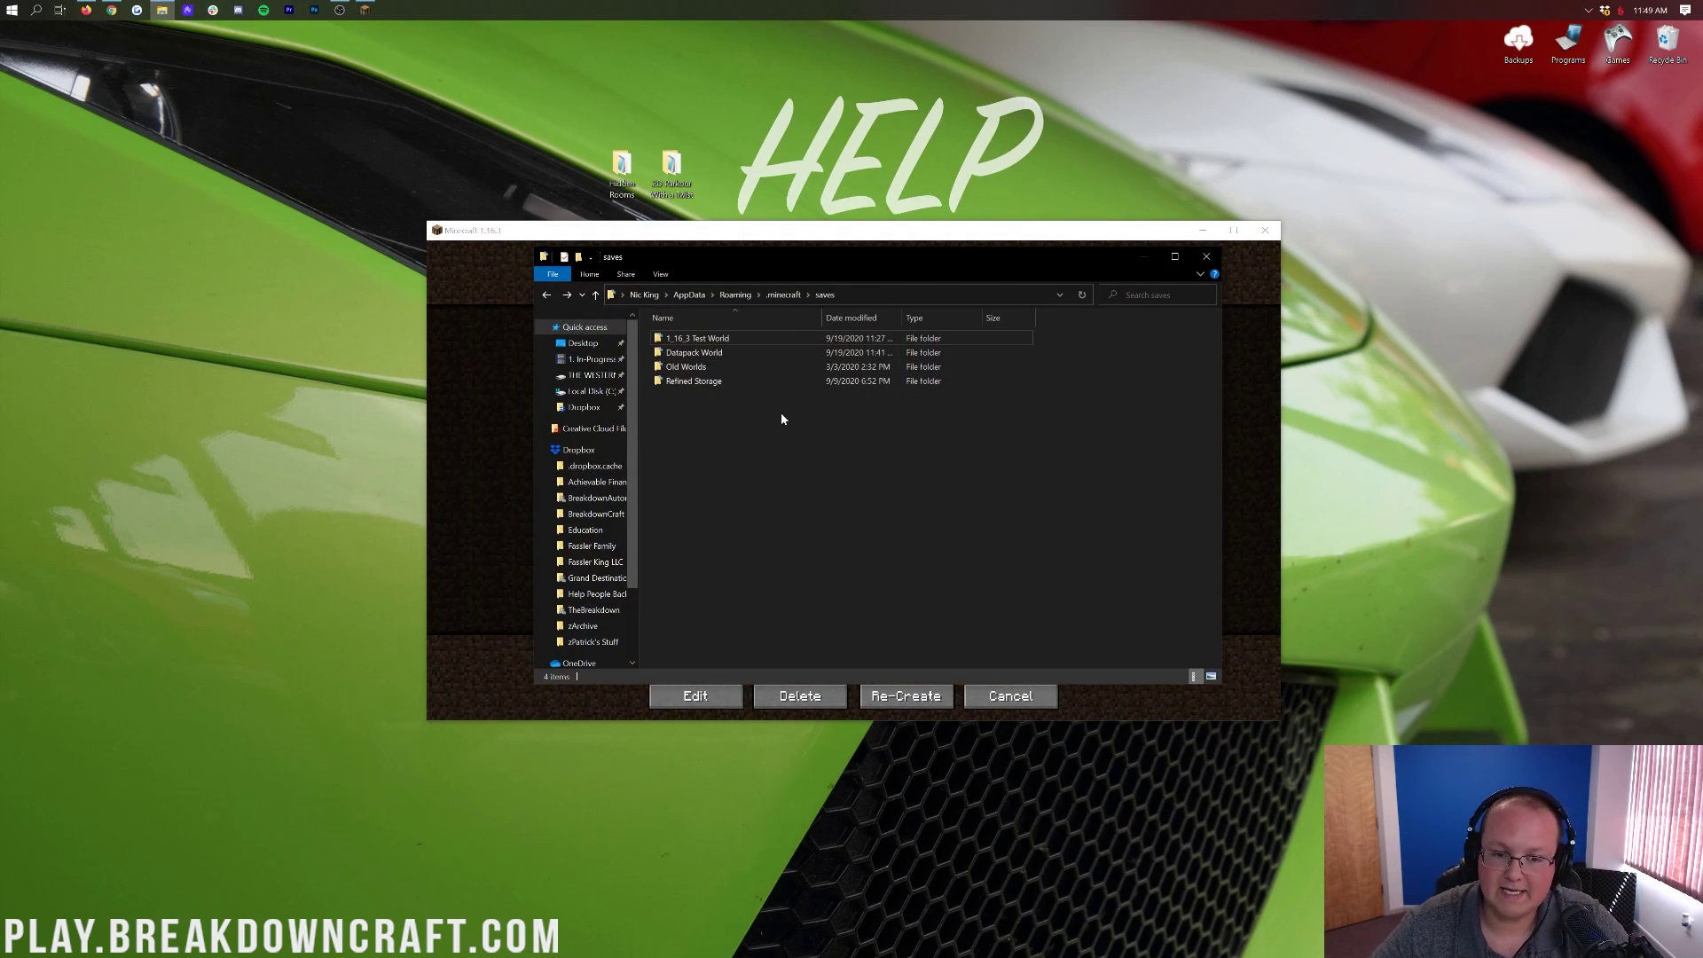
click(1215, 256)
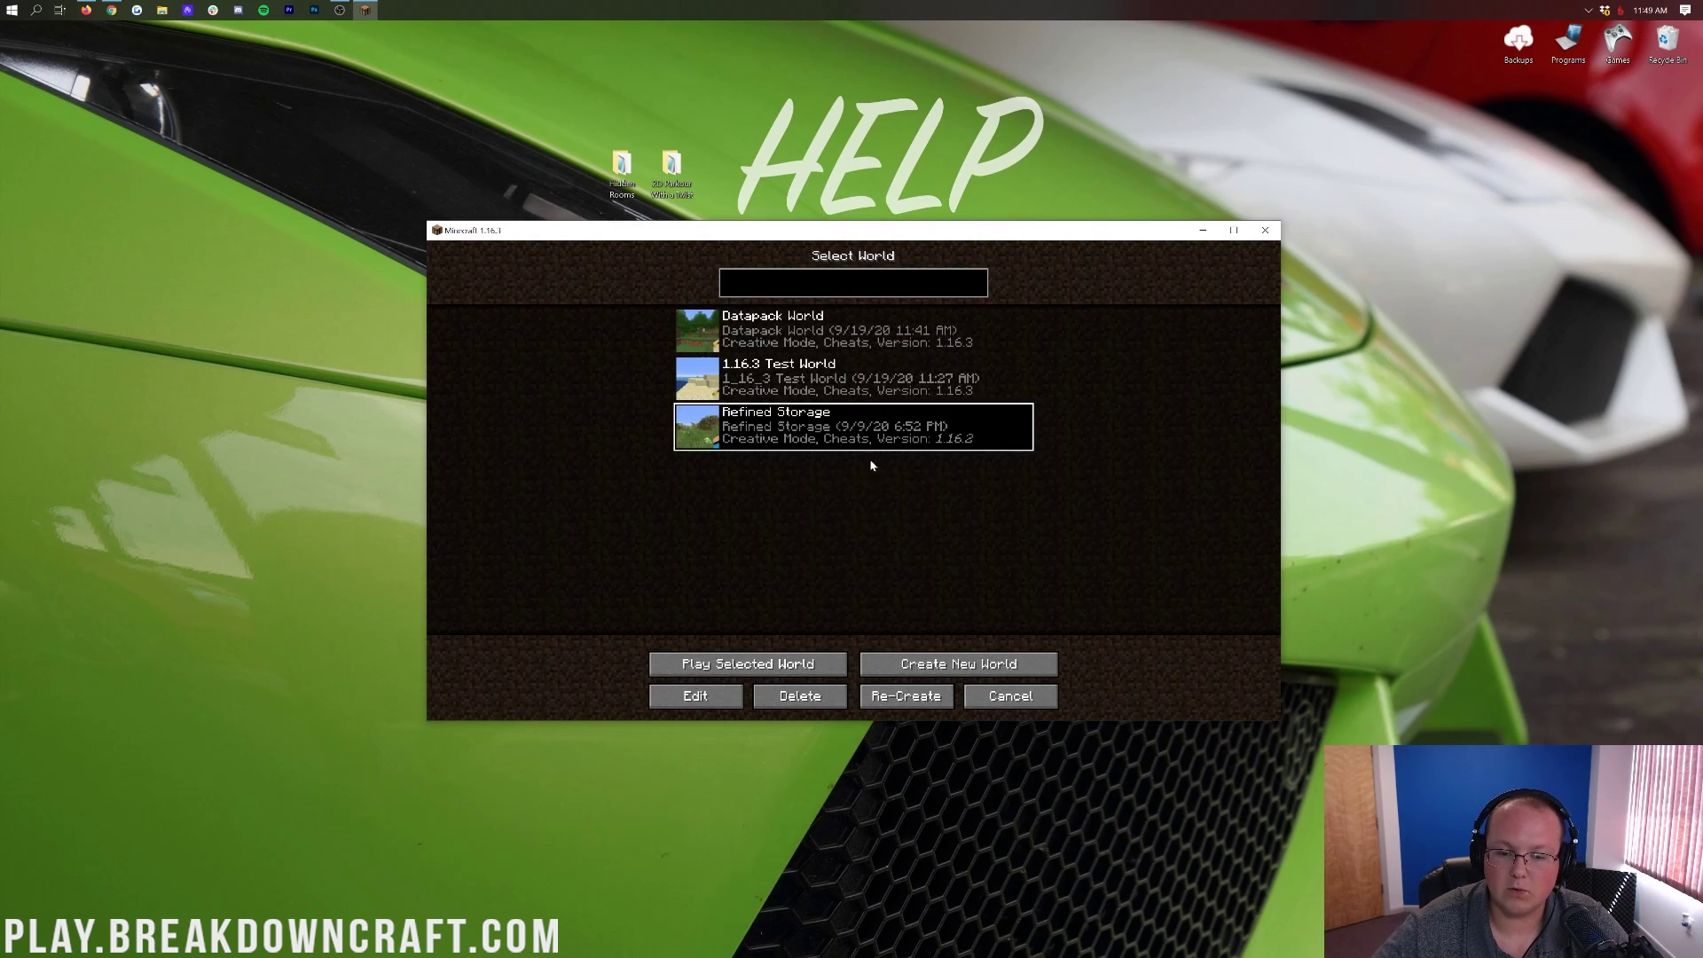
Reach the saves folder by opening the world folder of 1.16.3 Test World from its edit screen and going up one level.
click(819, 373)
key(Escape)
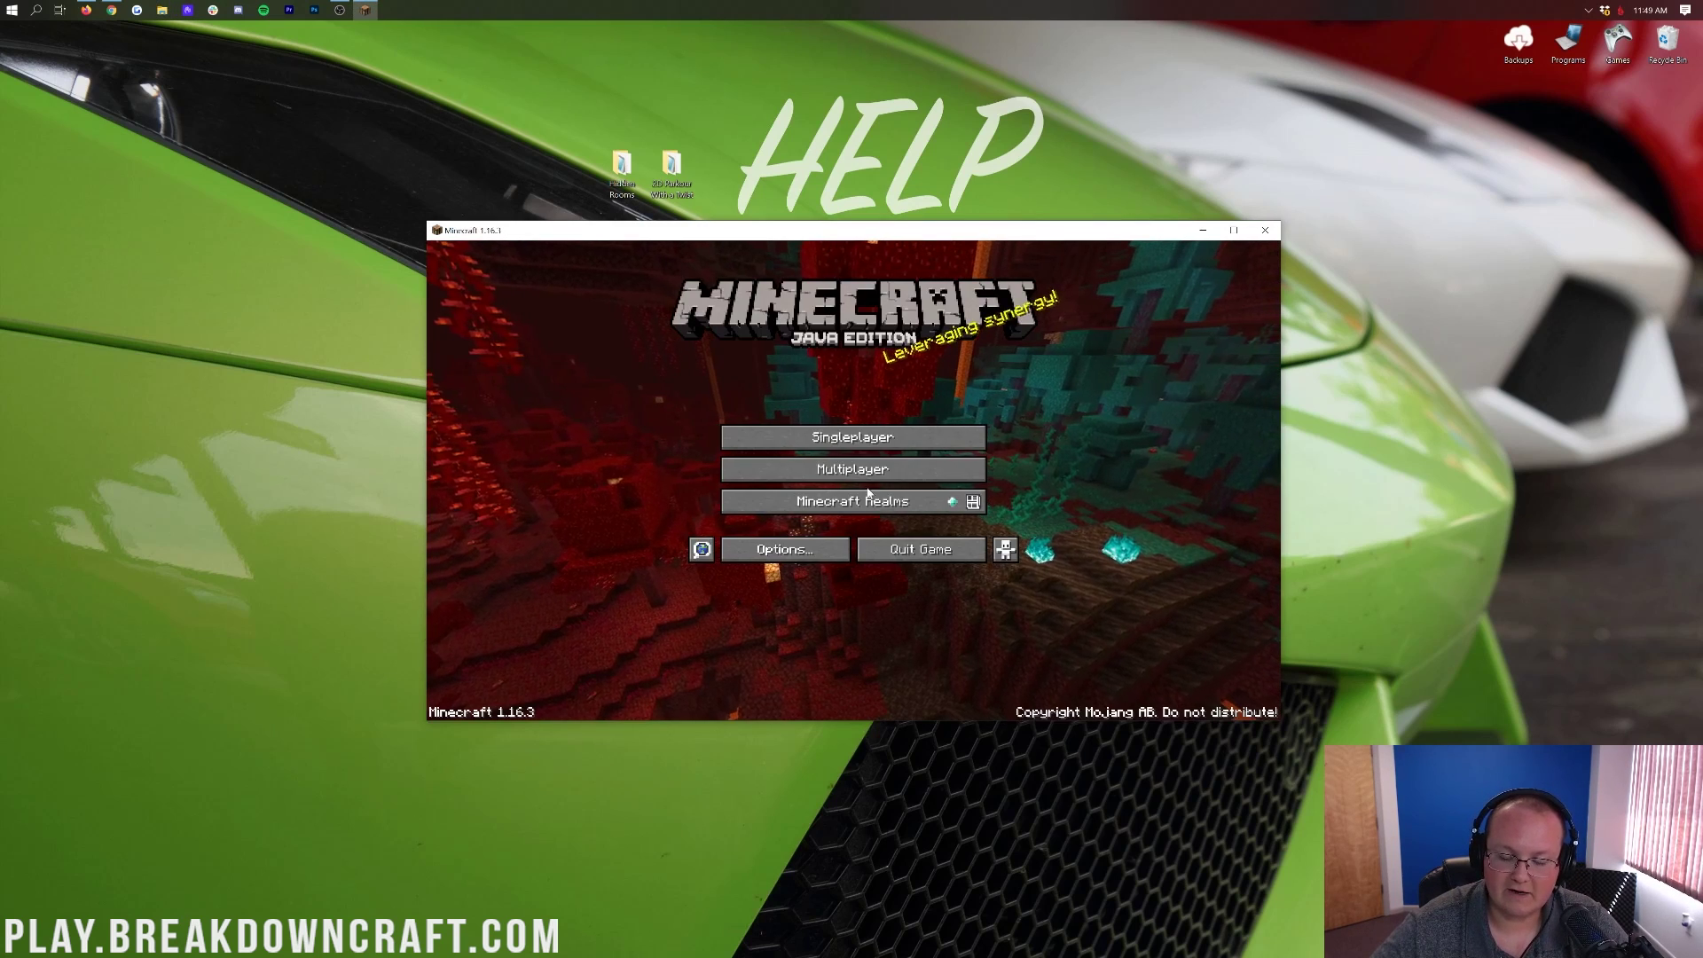
click(852, 444)
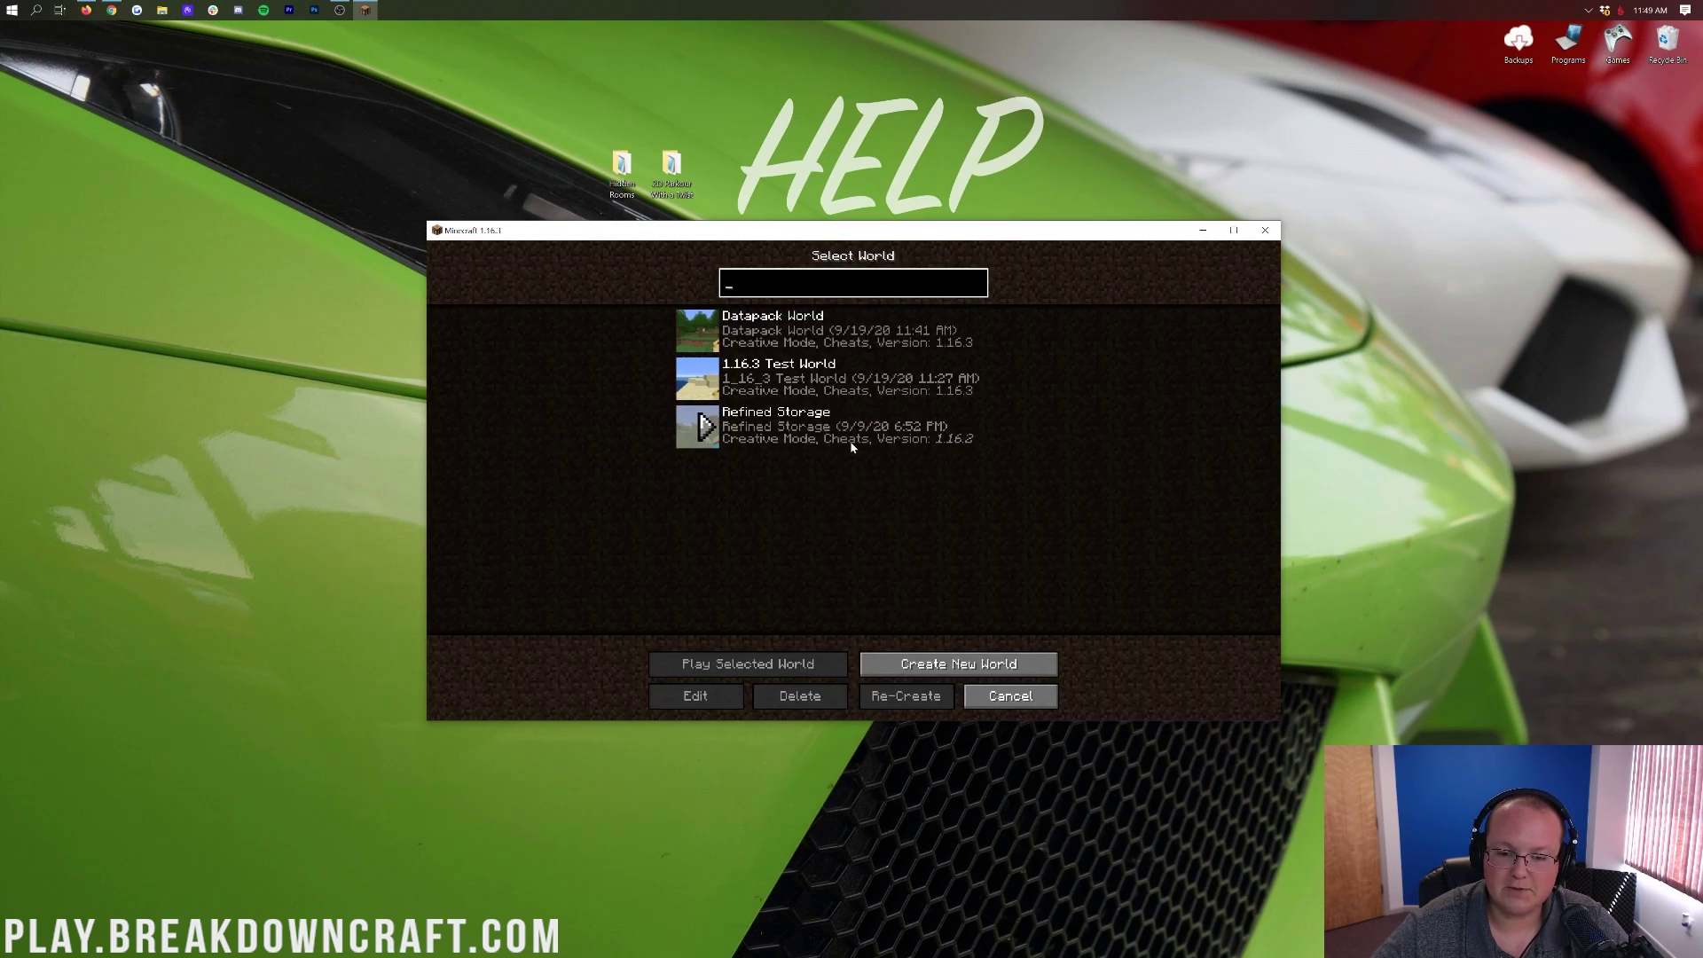
click(811, 371)
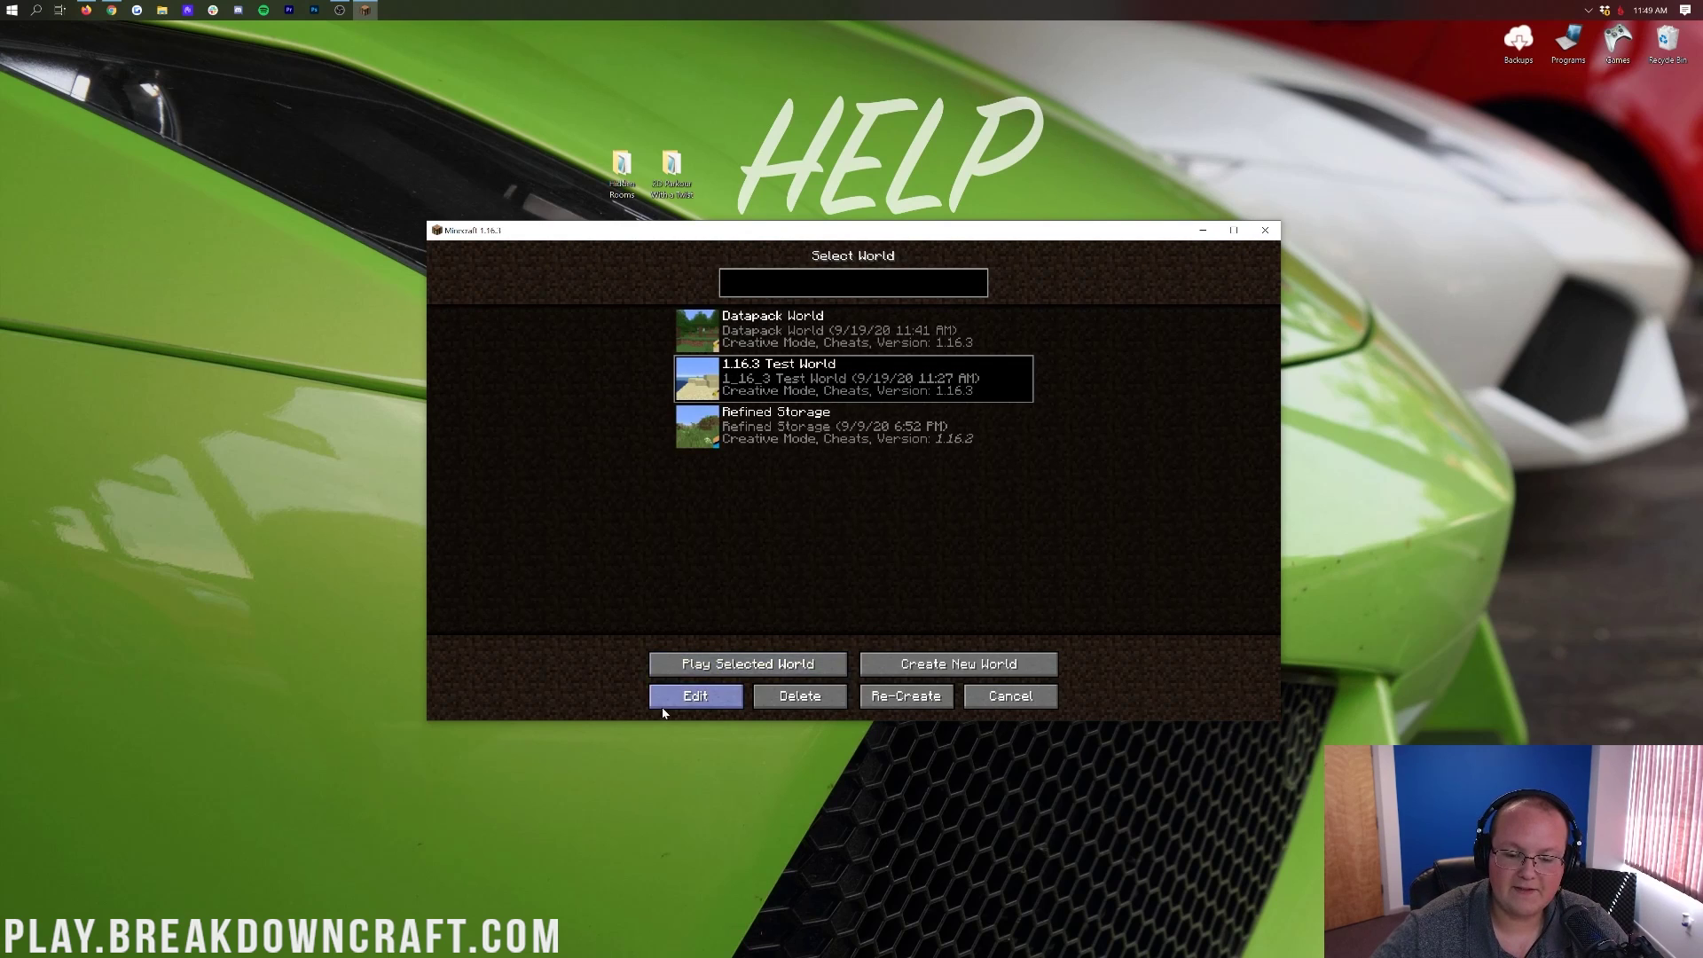
click(696, 699)
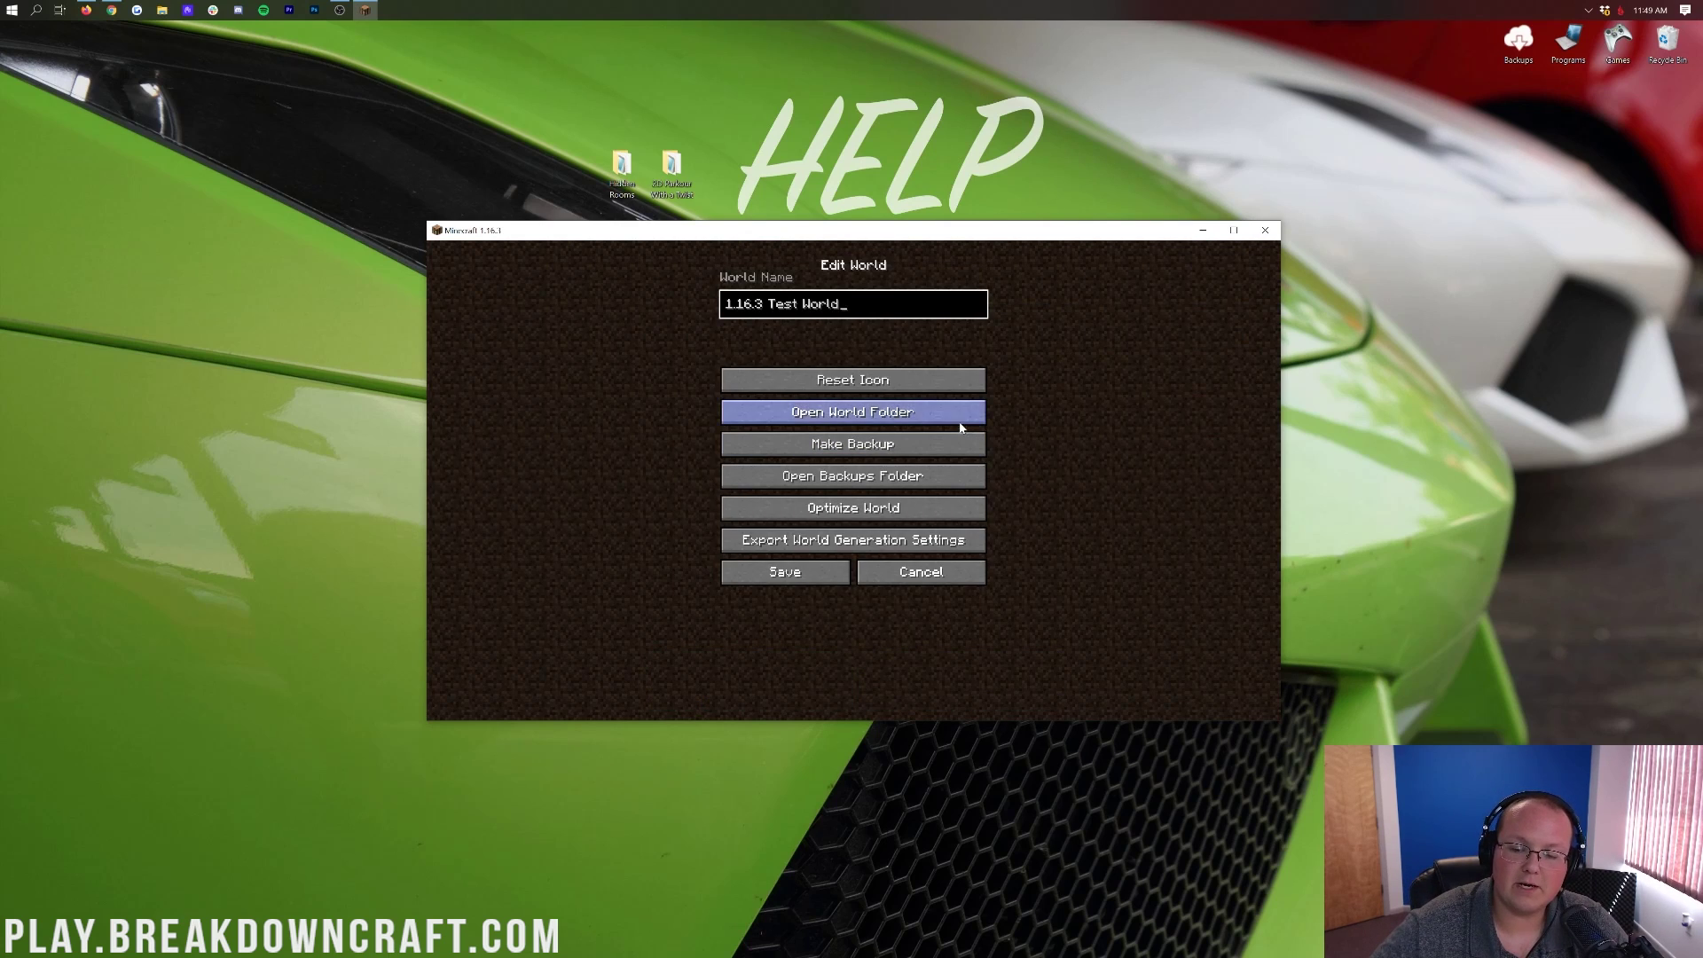
click(826, 413)
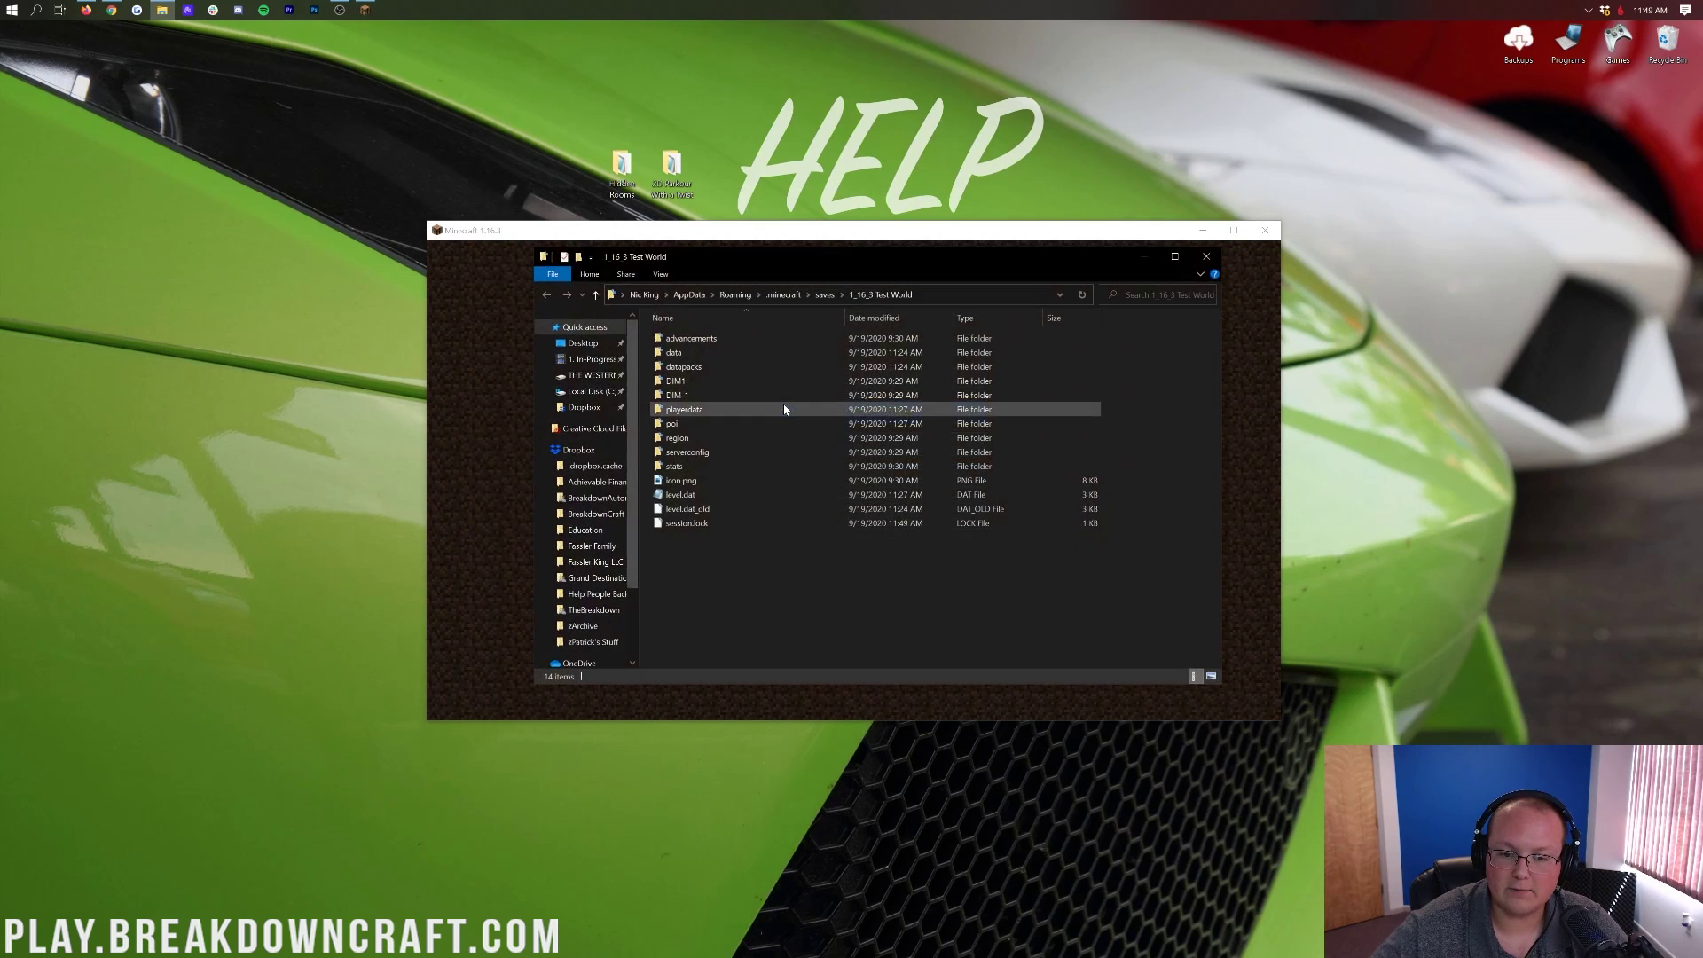
click(825, 295)
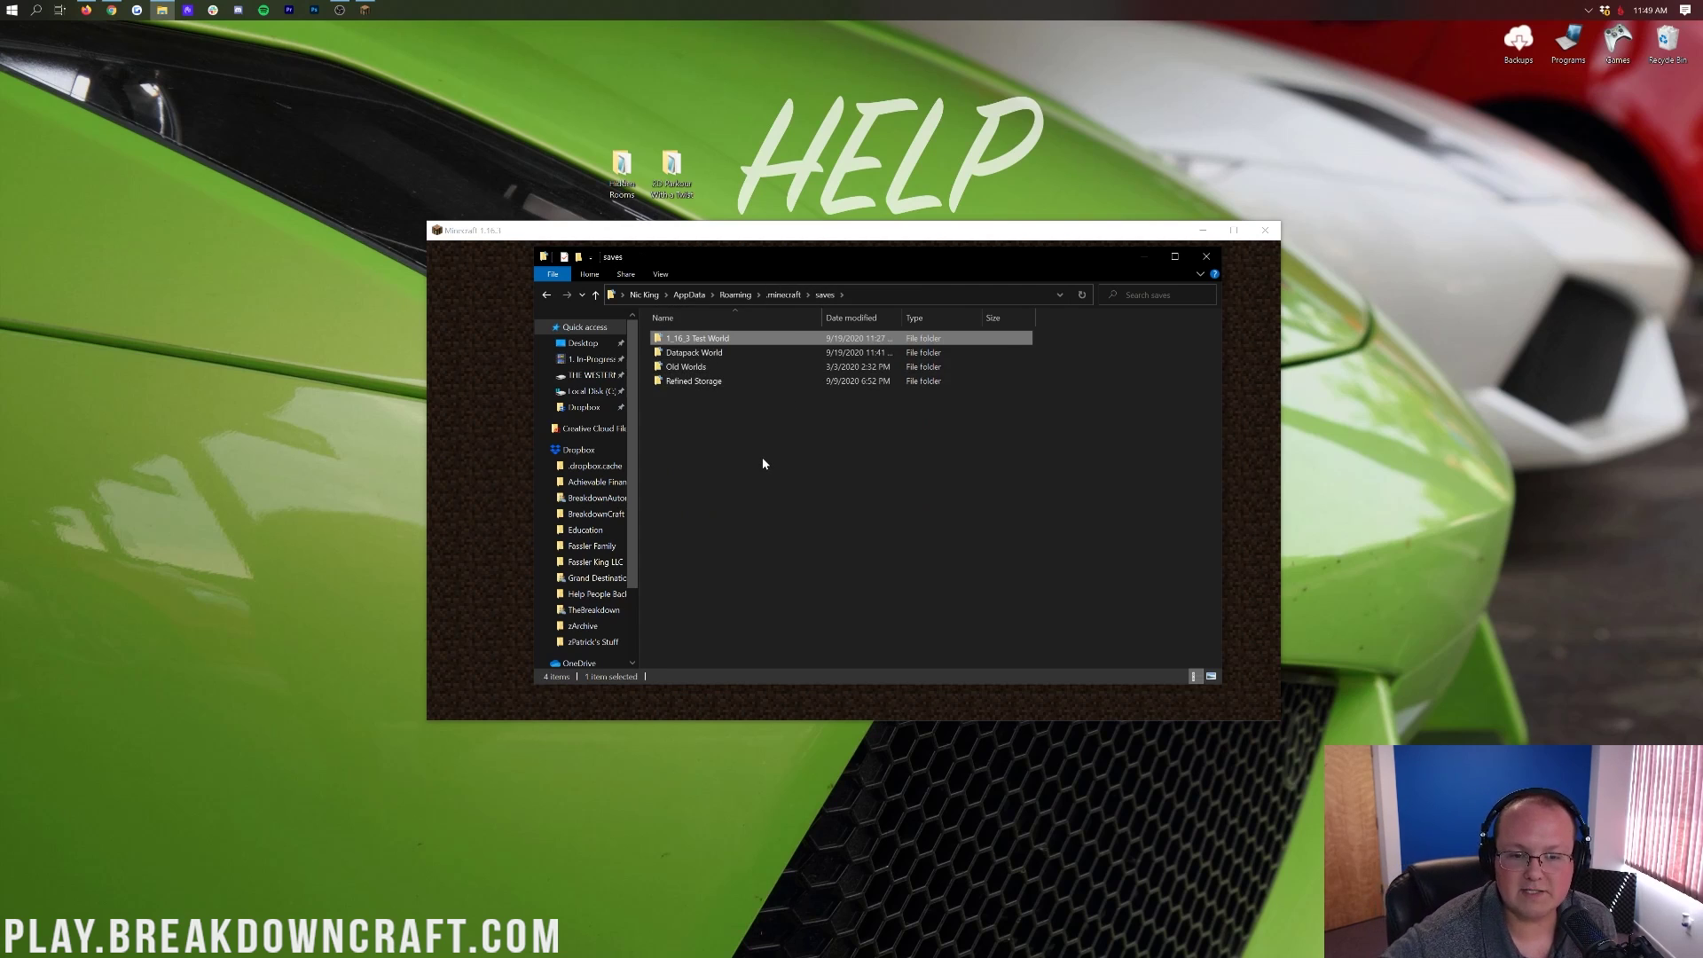
Copy the Hidden Rooms and 2D Parkour With a Twist folders from the desktop into the saves folder, then close it.
click(612, 184)
drag(612, 184, 748, 566)
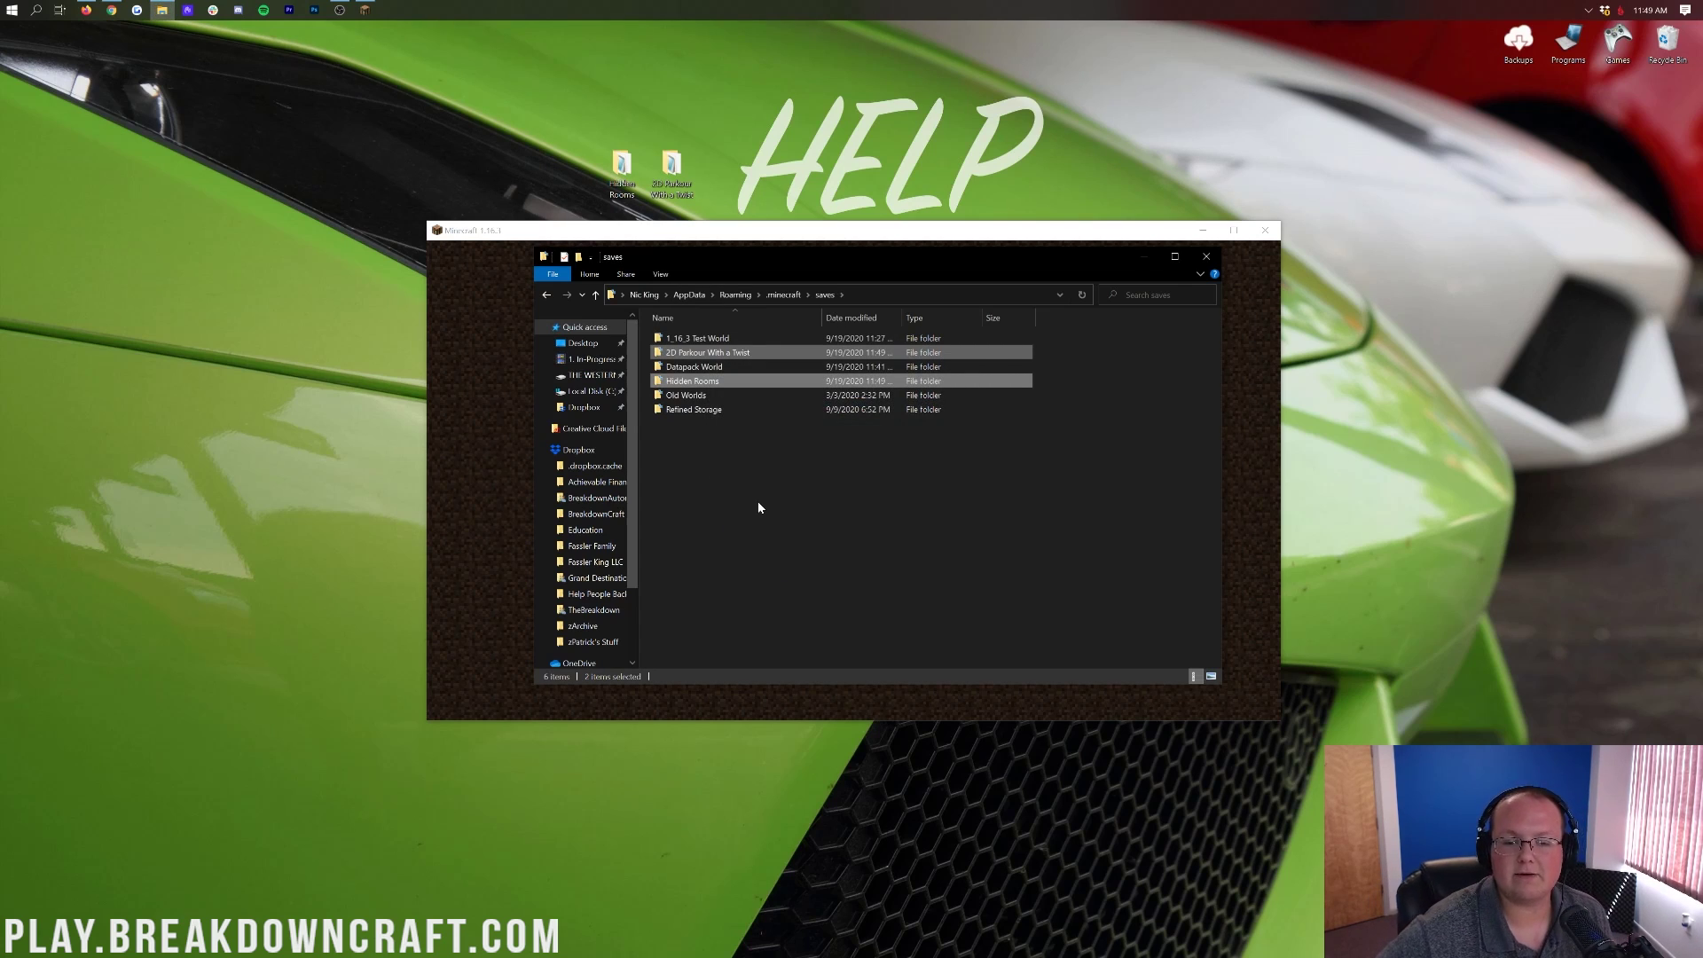
click(1206, 257)
Leave the world editing screen and reload the singleplayer world list by returning to the title screen and reopening it.
click(958, 573)
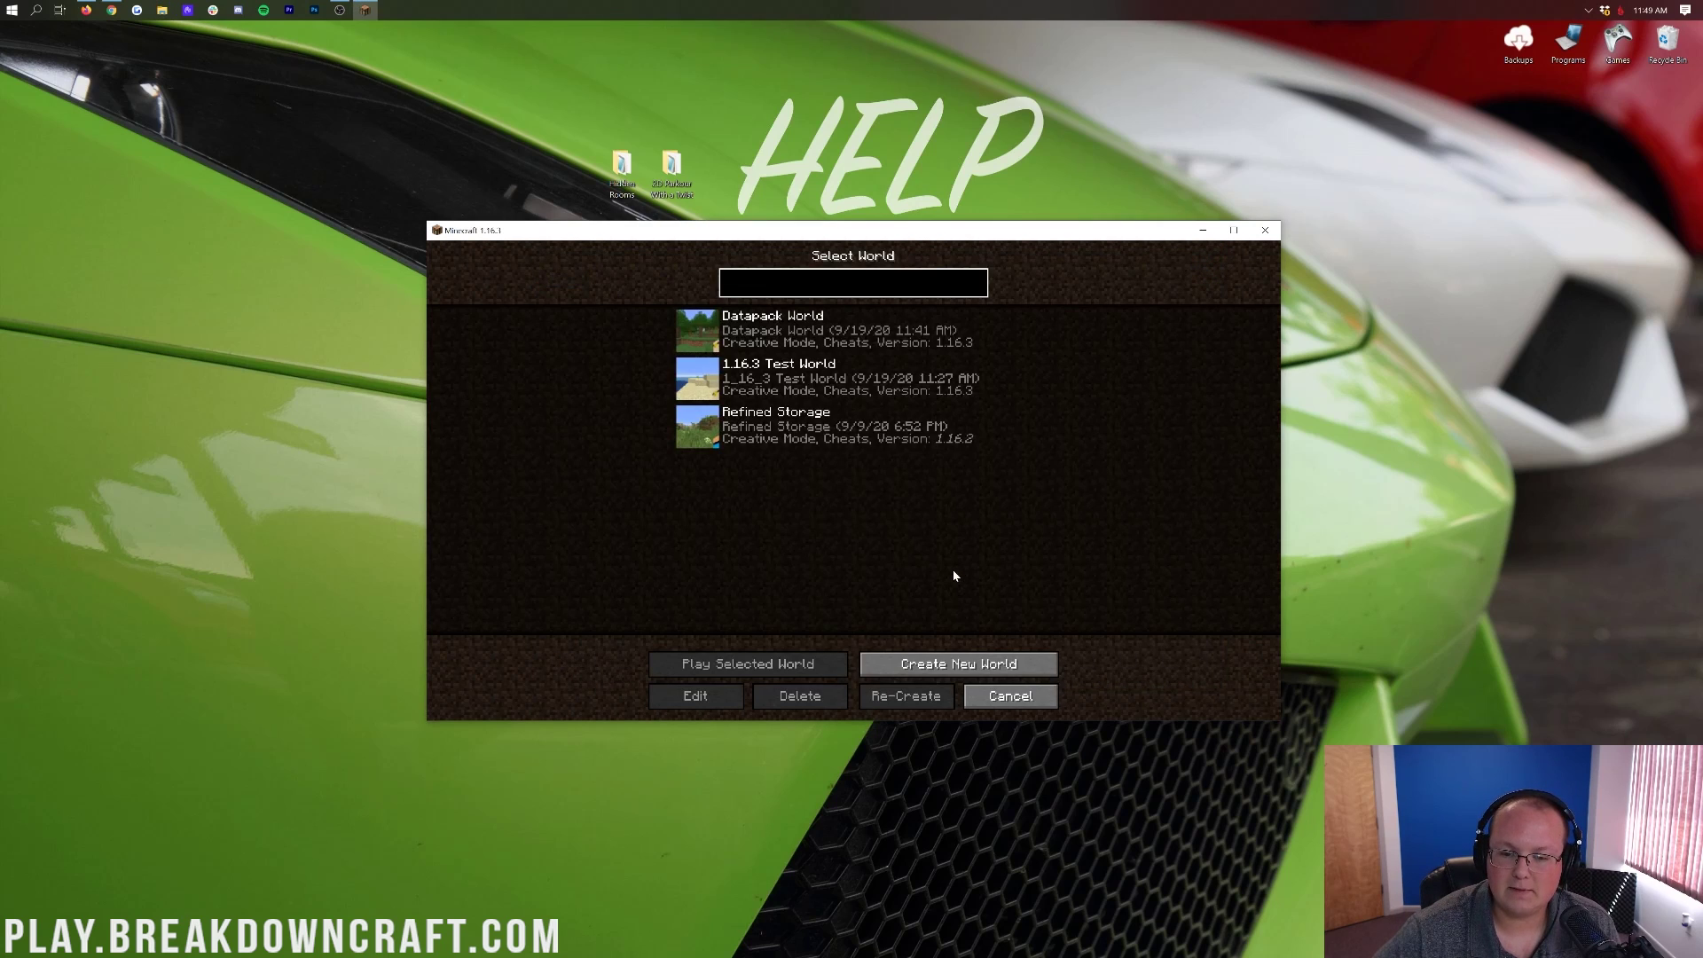
click(1011, 696)
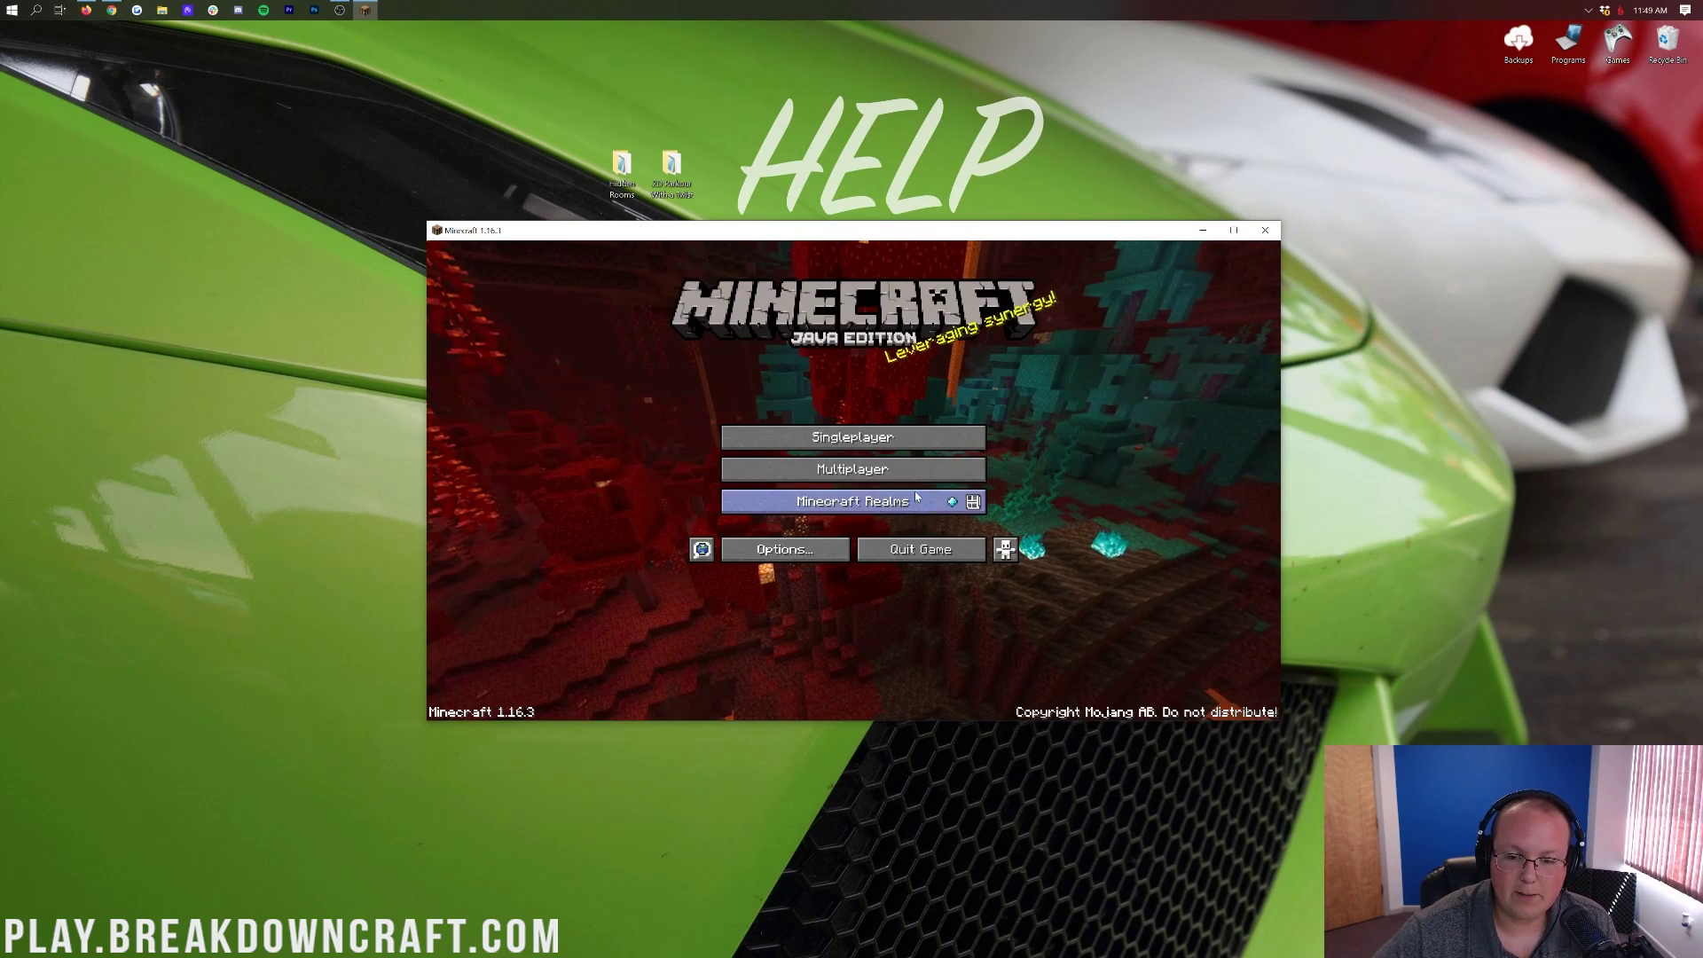
click(893, 438)
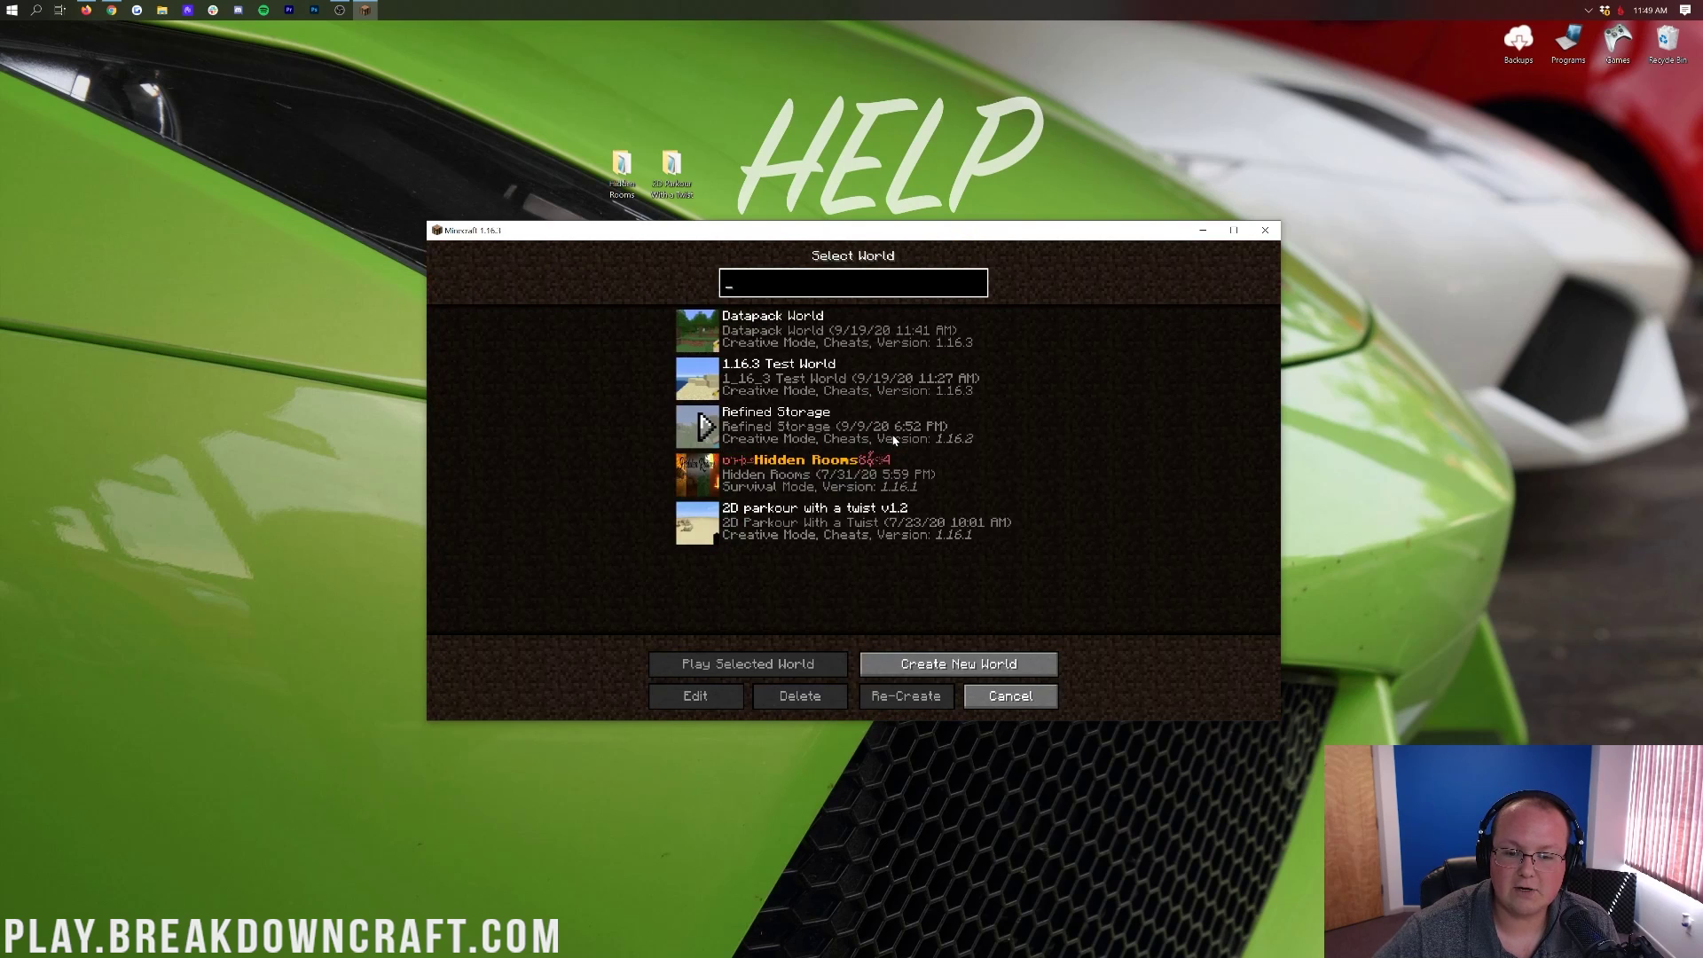
click(1011, 696)
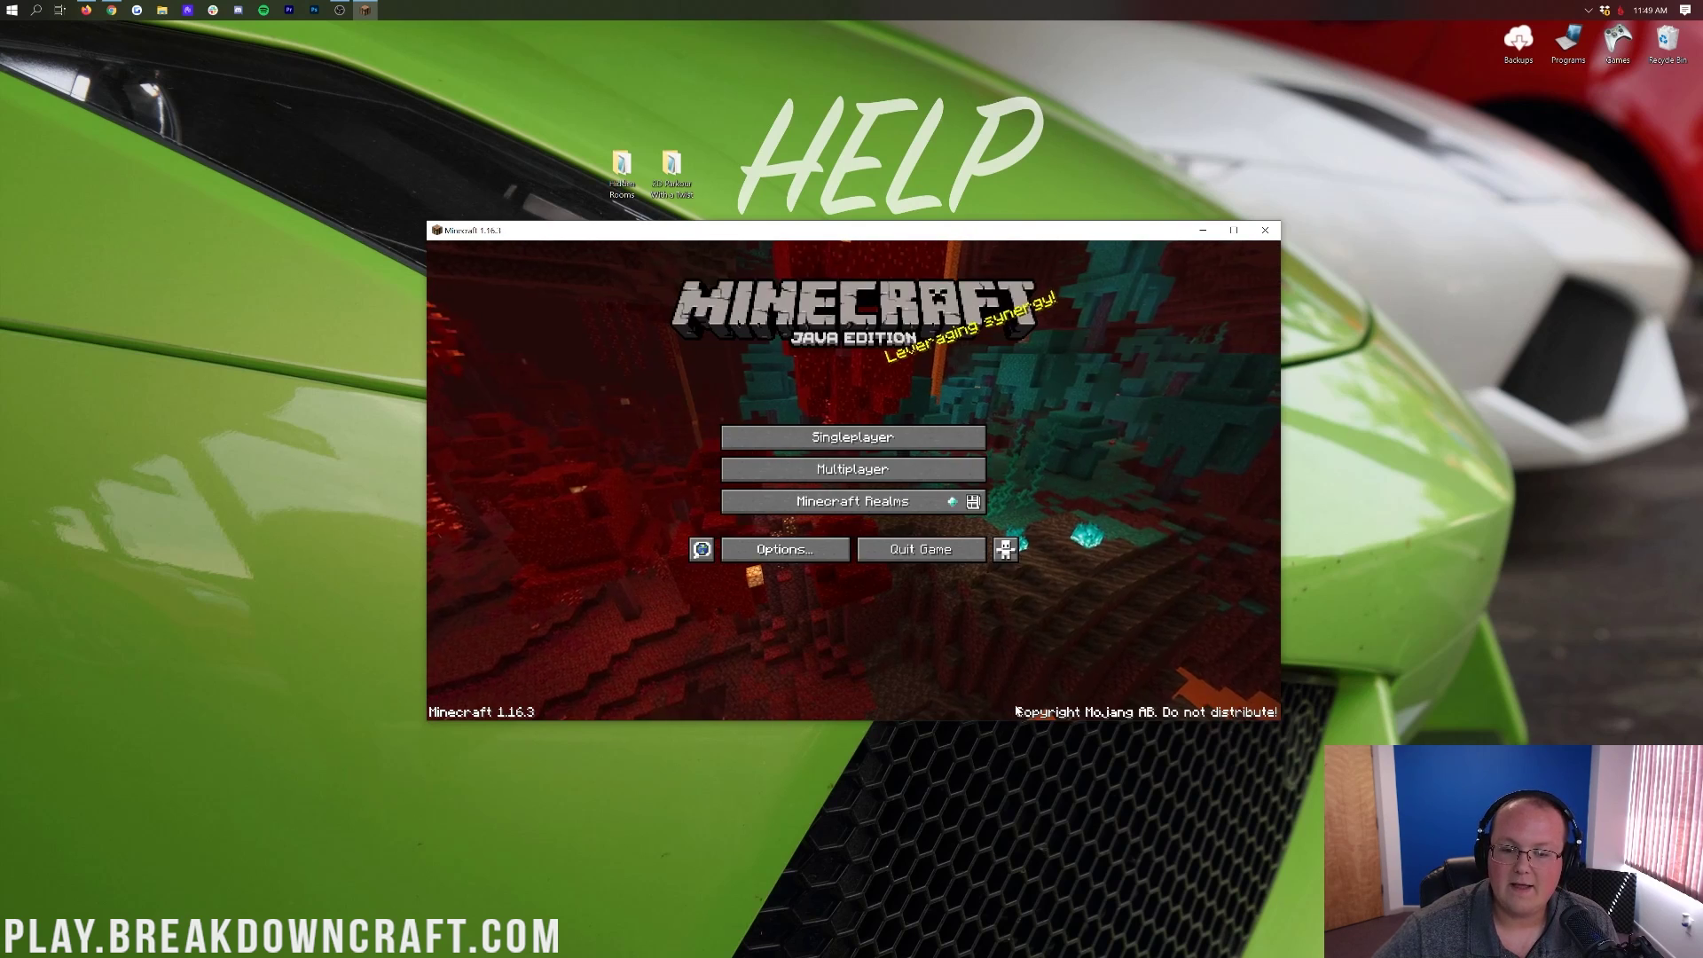
click(798, 436)
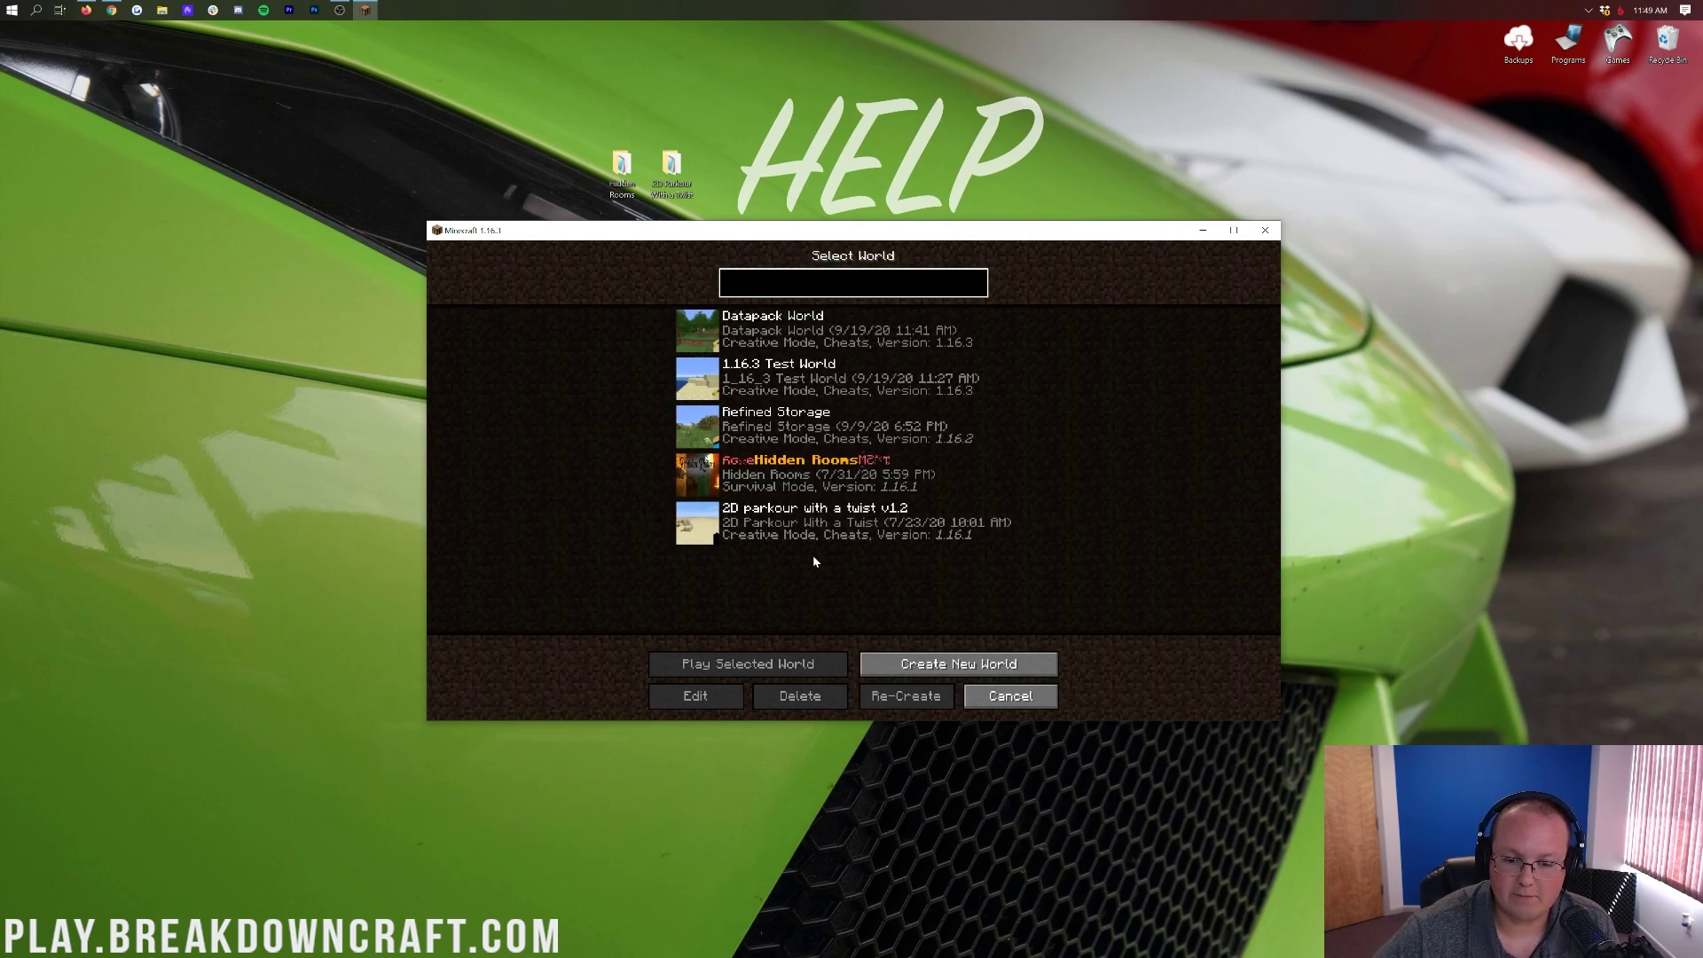
Load the Hidden Rooms world in singleplayer without creating a backup.
click(794, 475)
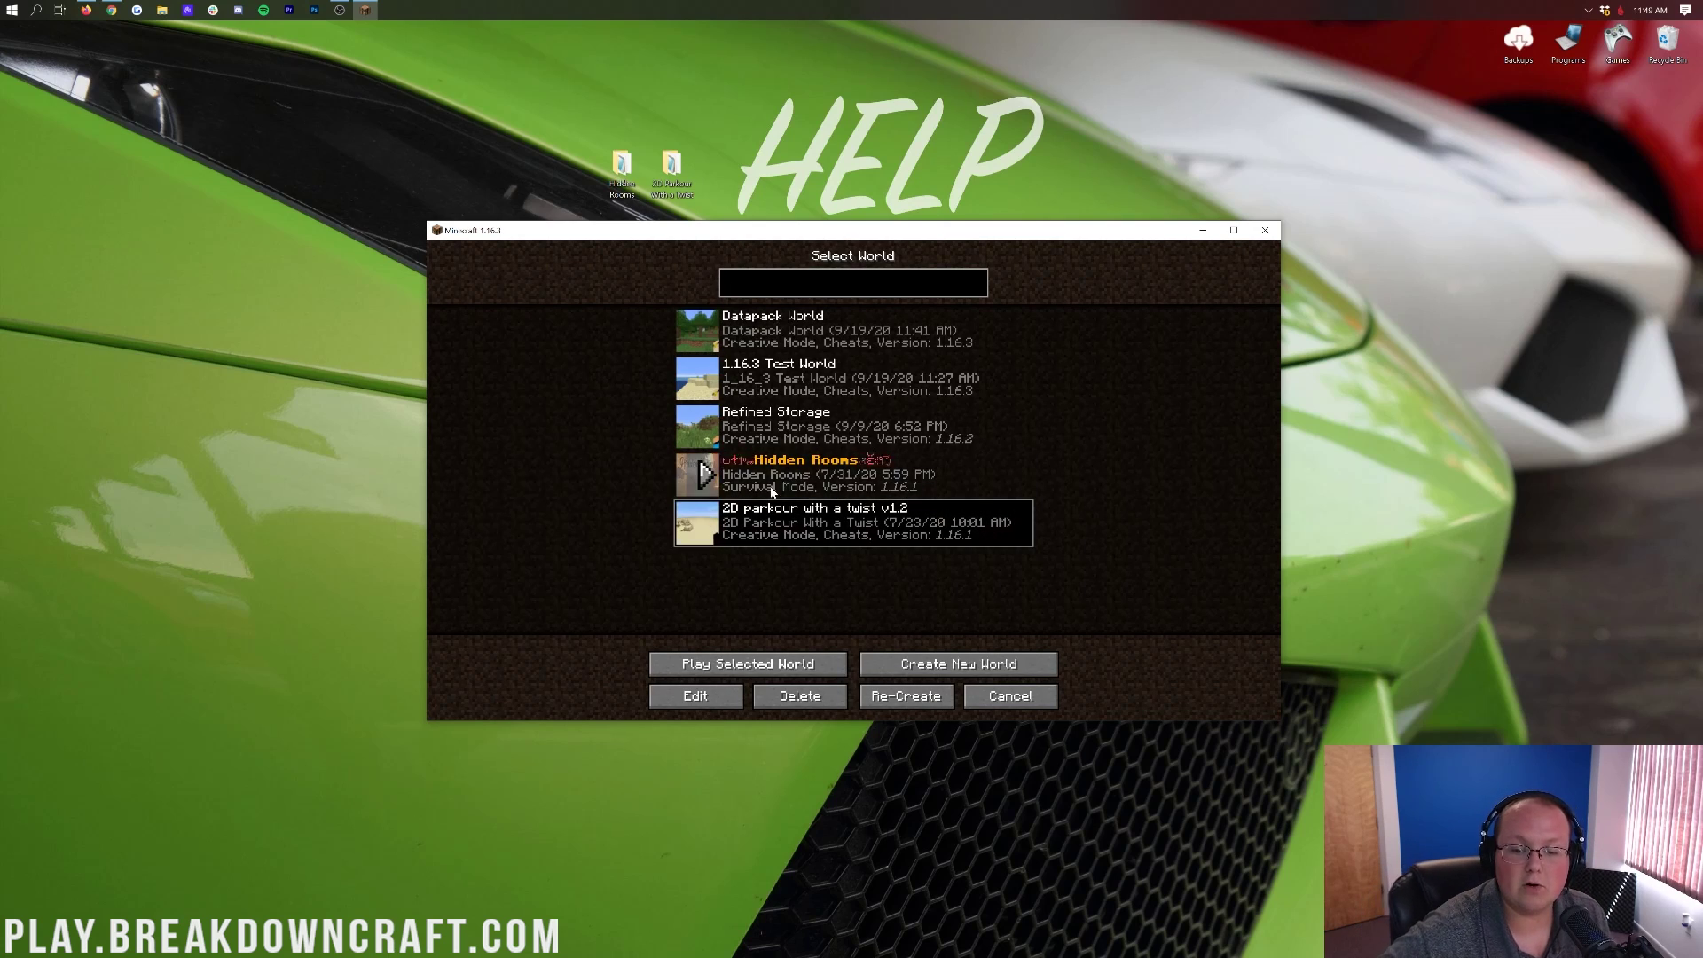
double_click(770, 491)
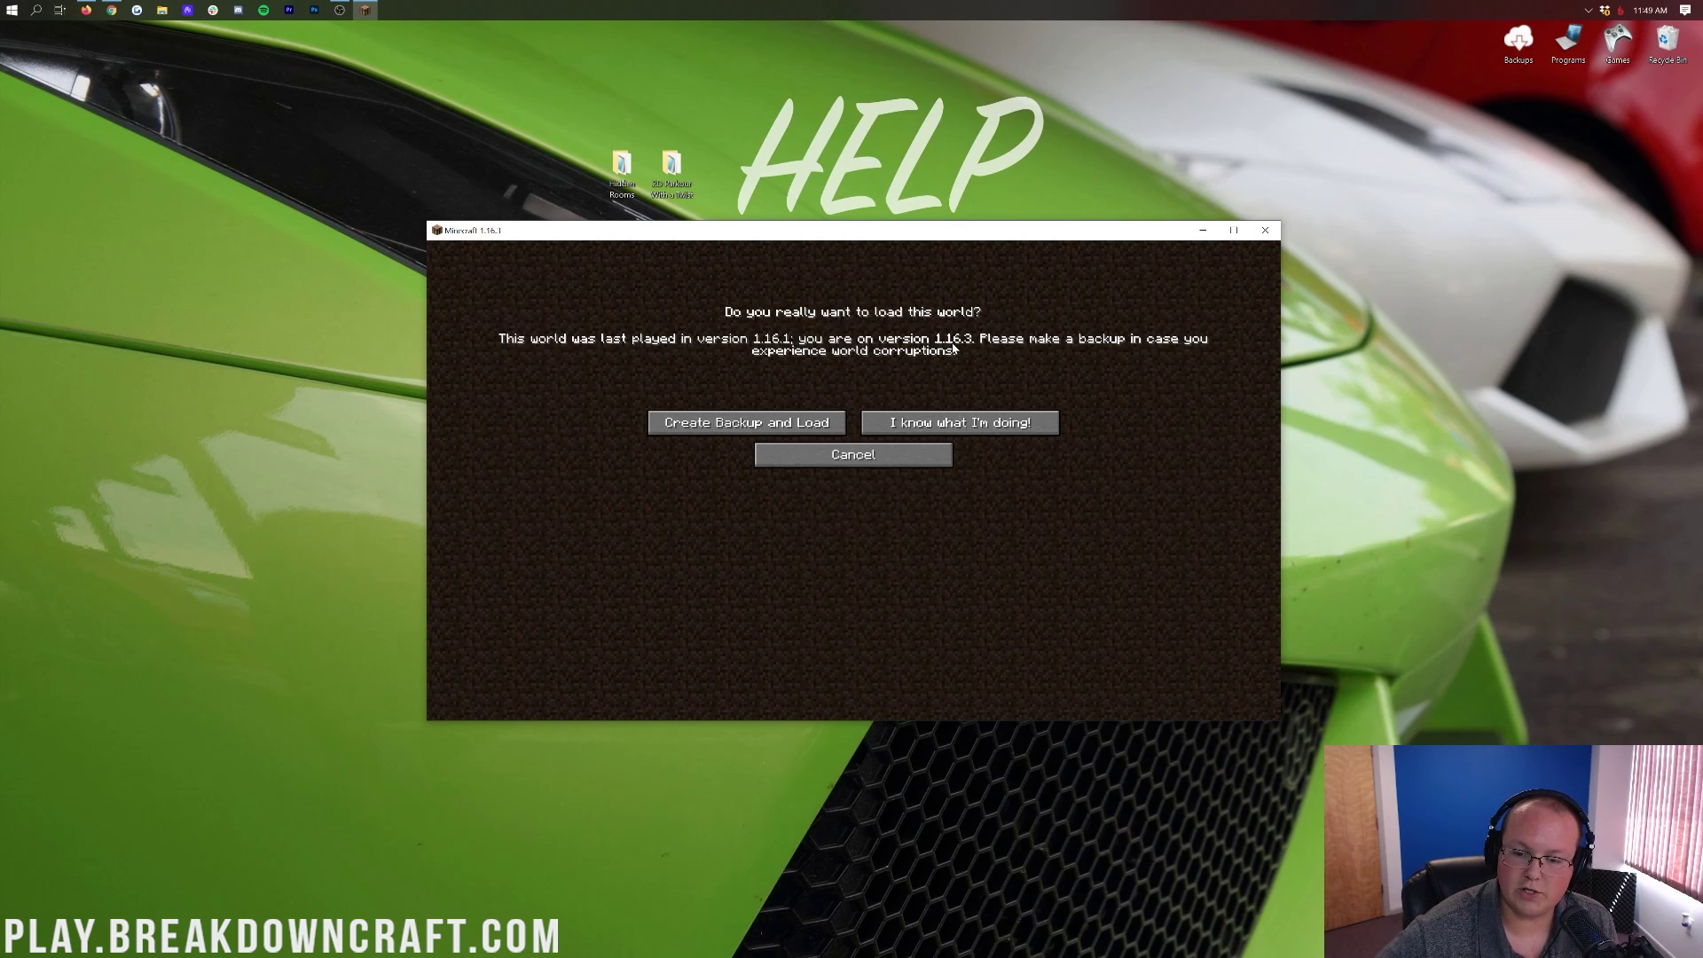
click(951, 423)
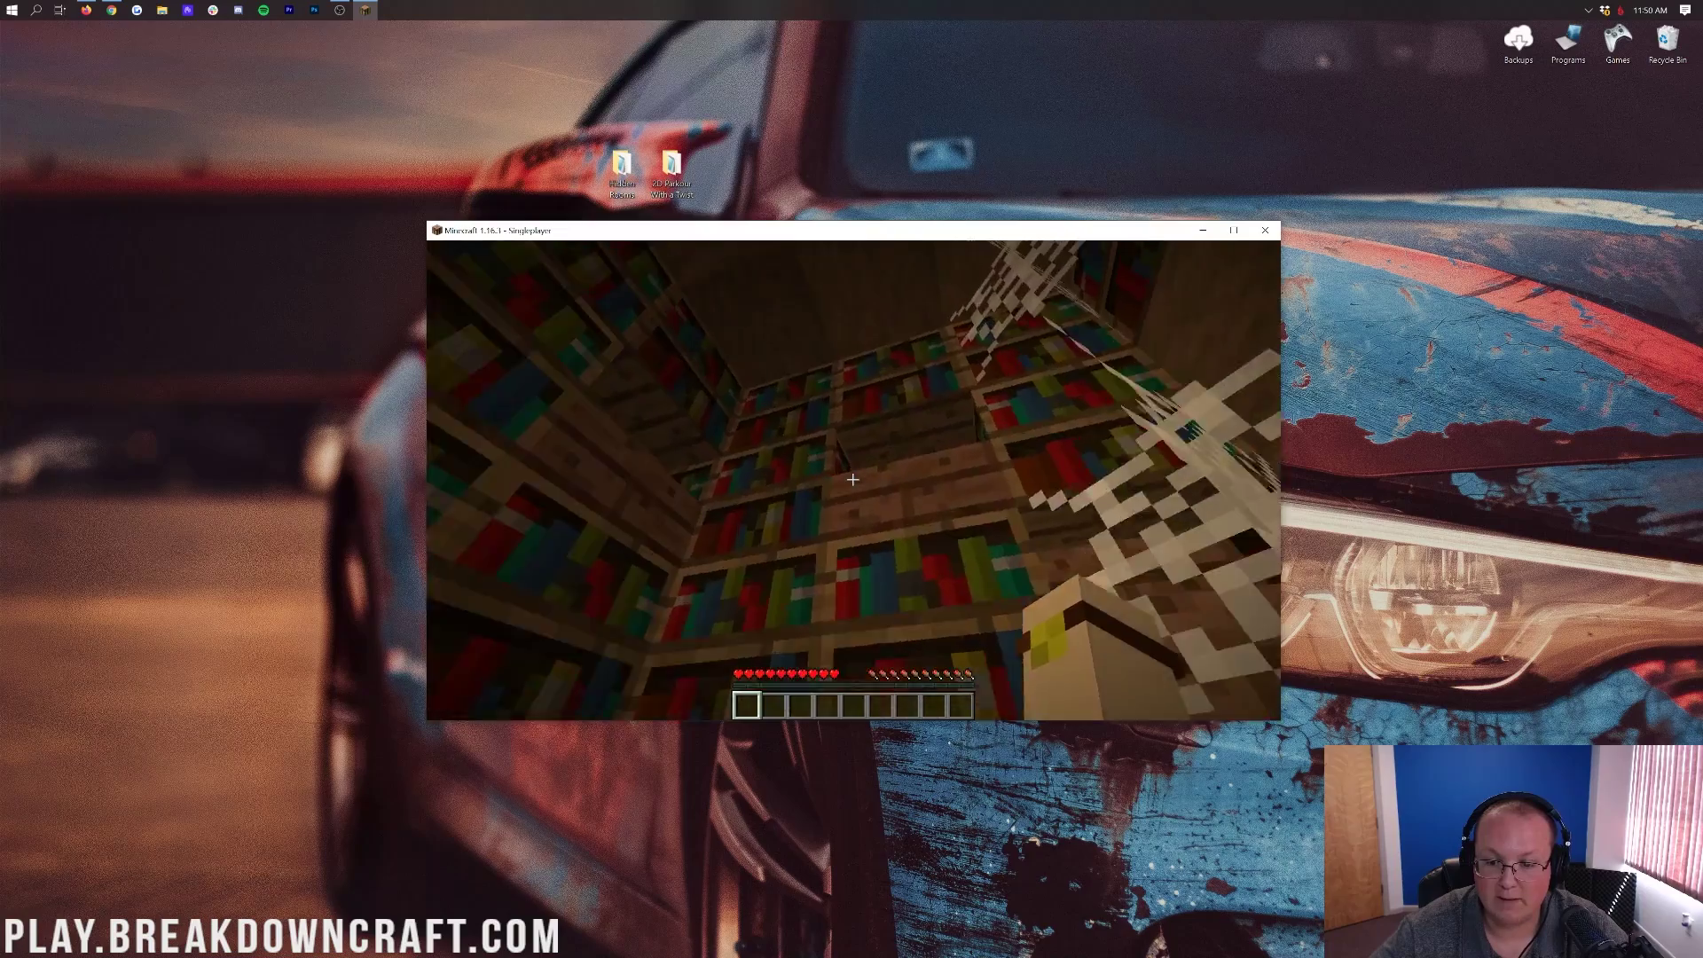
Walk through the rooms and corridors of the Hidden Rooms map, then save and quit to the title screen.
key(w)
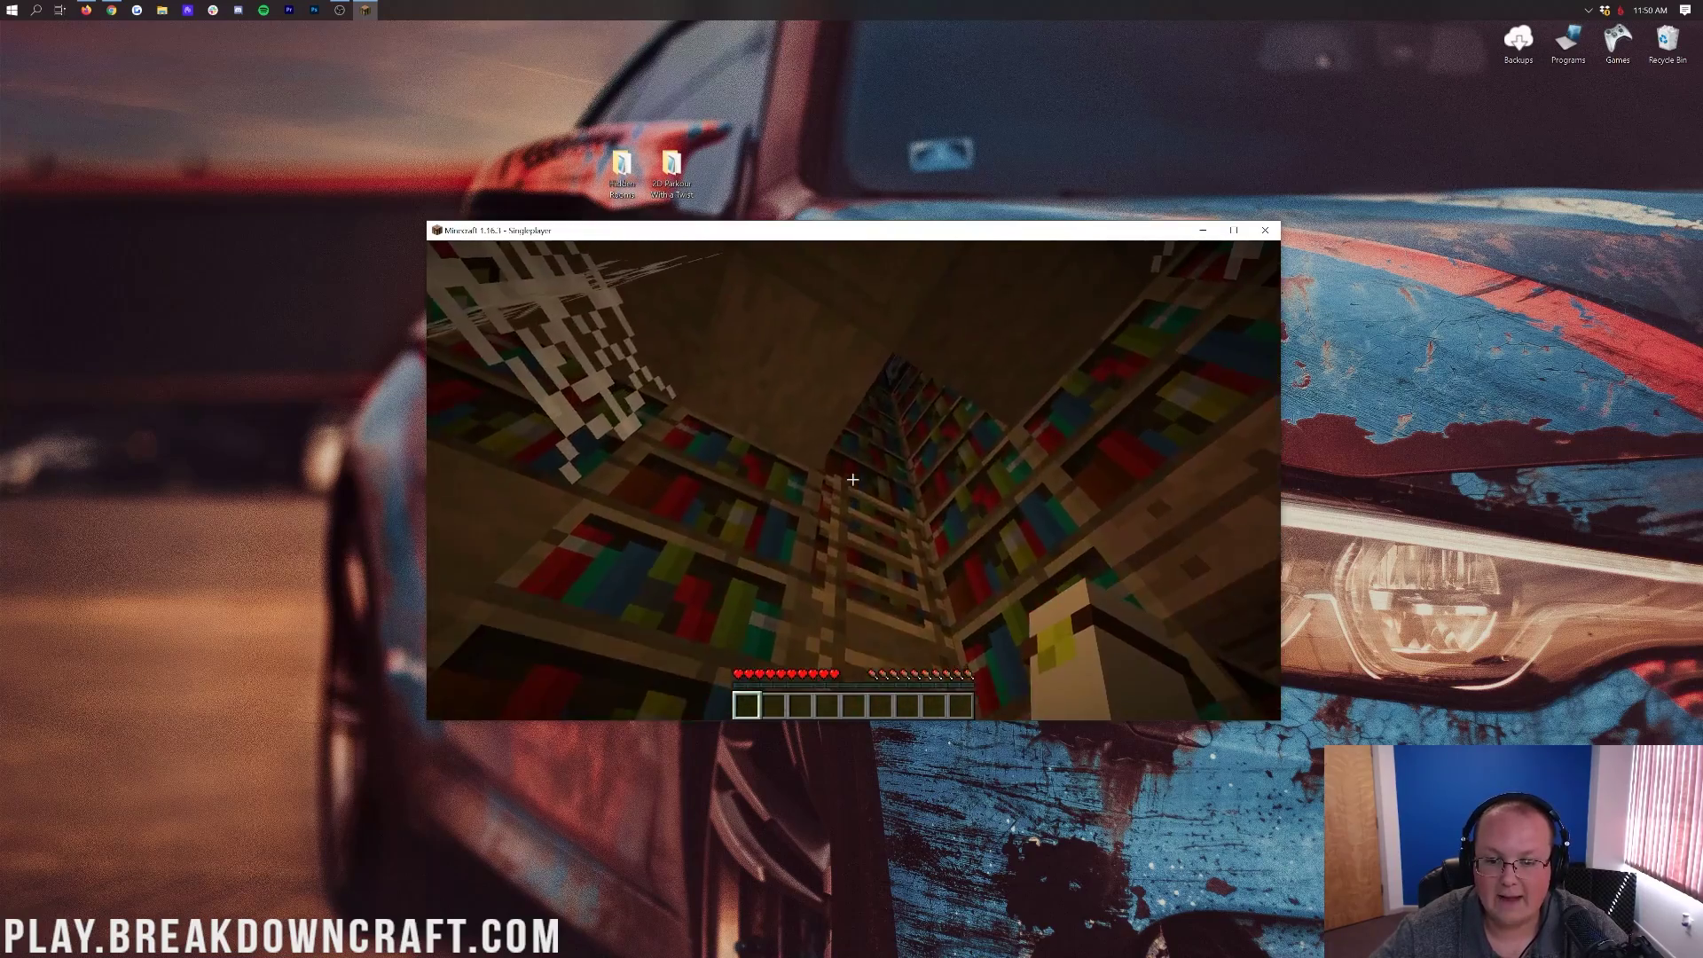
key(w)
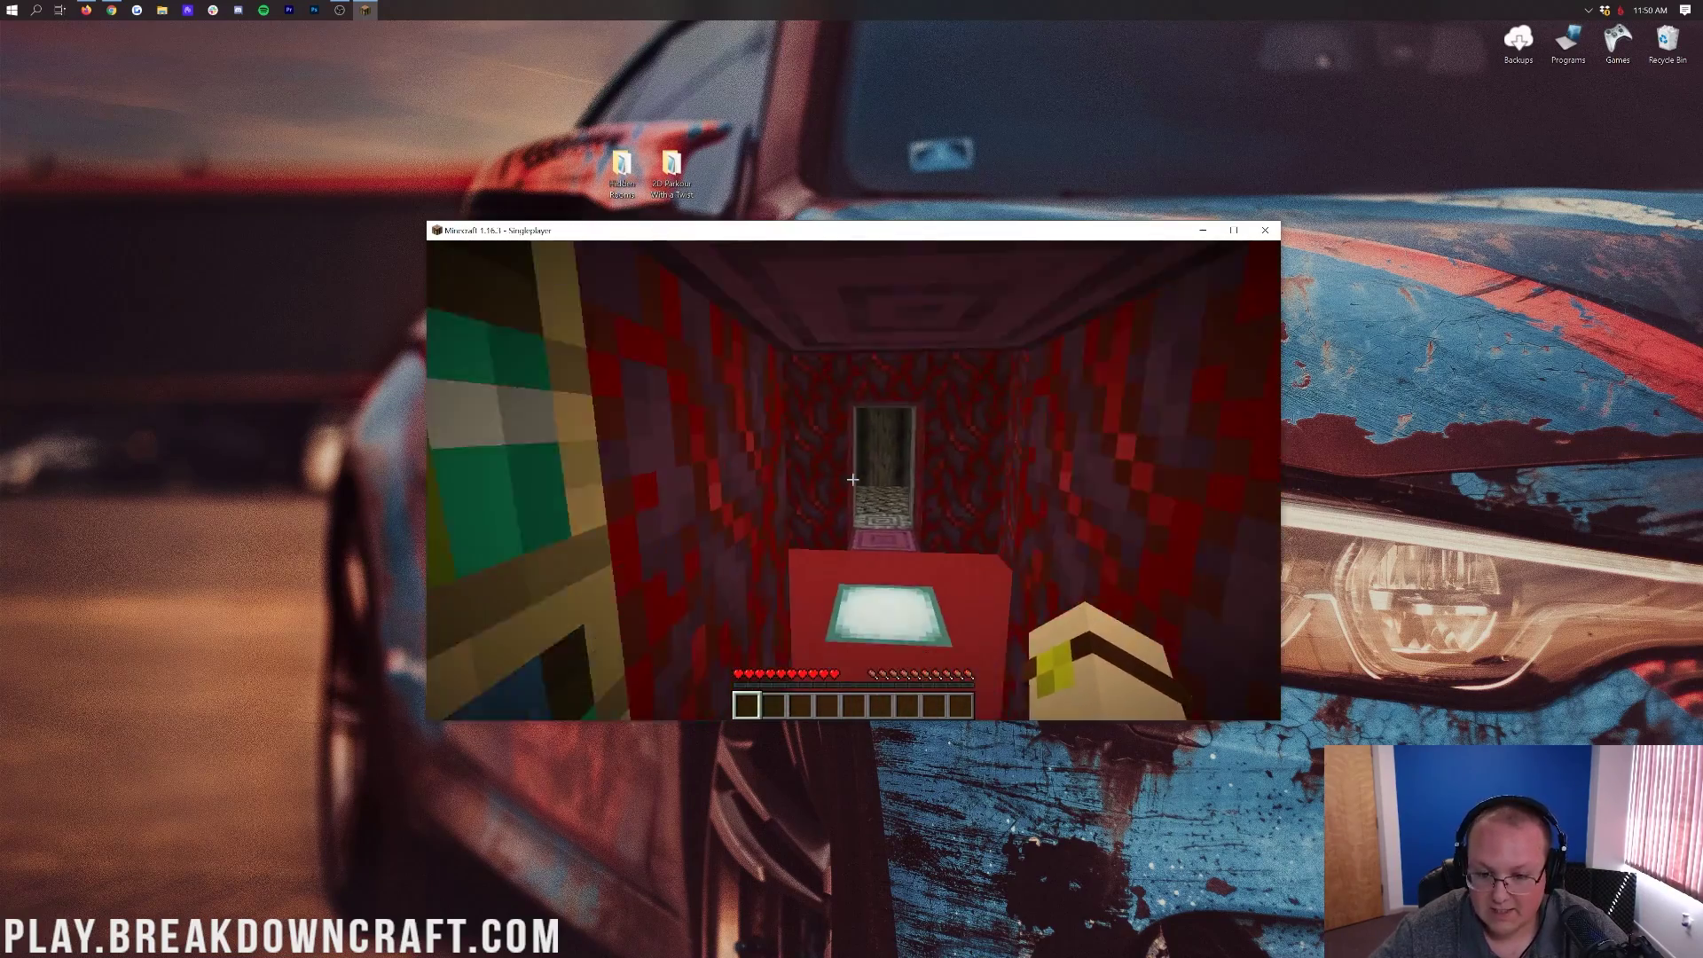
key(w)
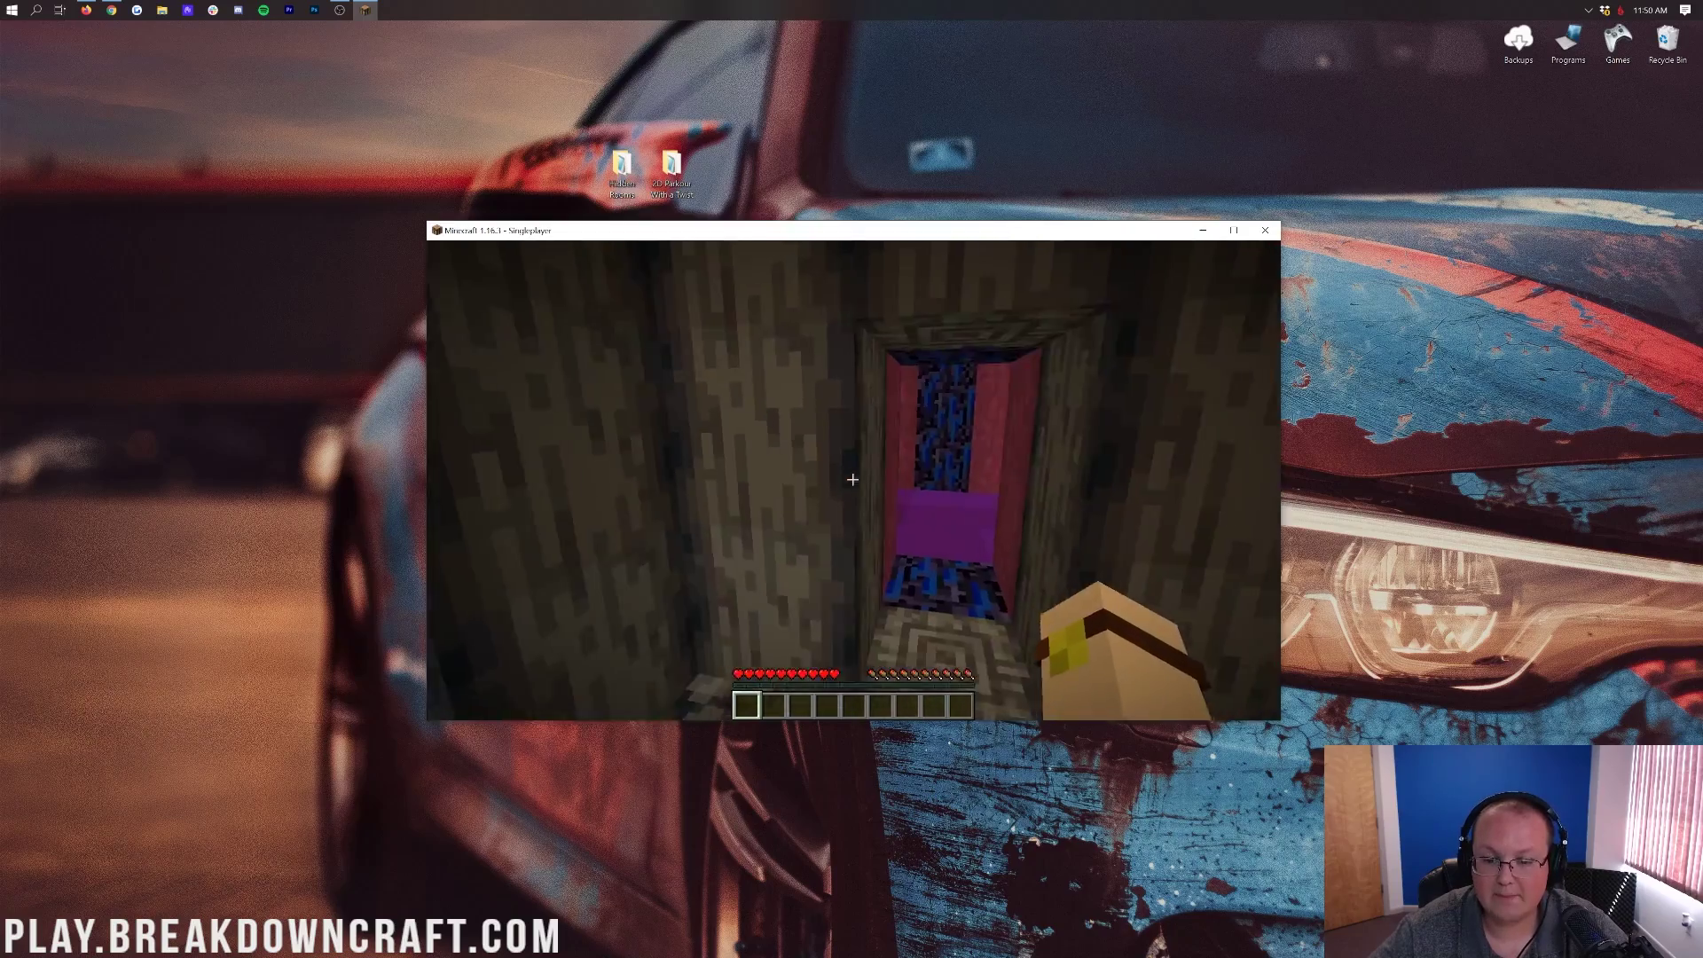
key(w)
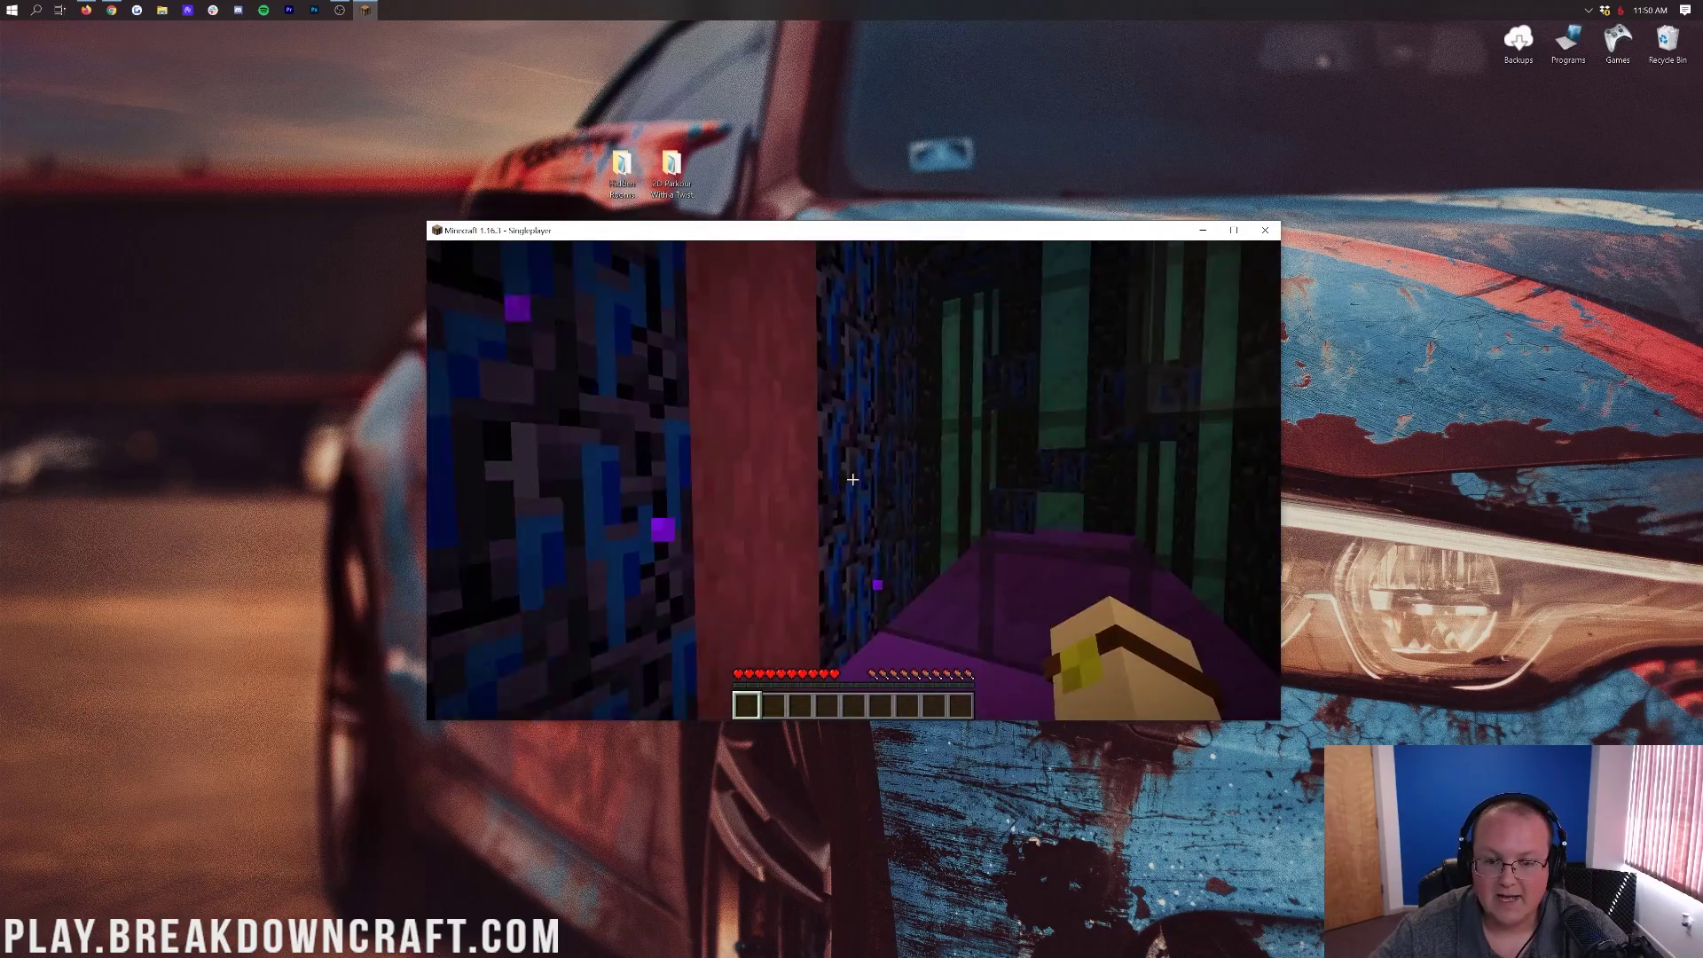
key(w)
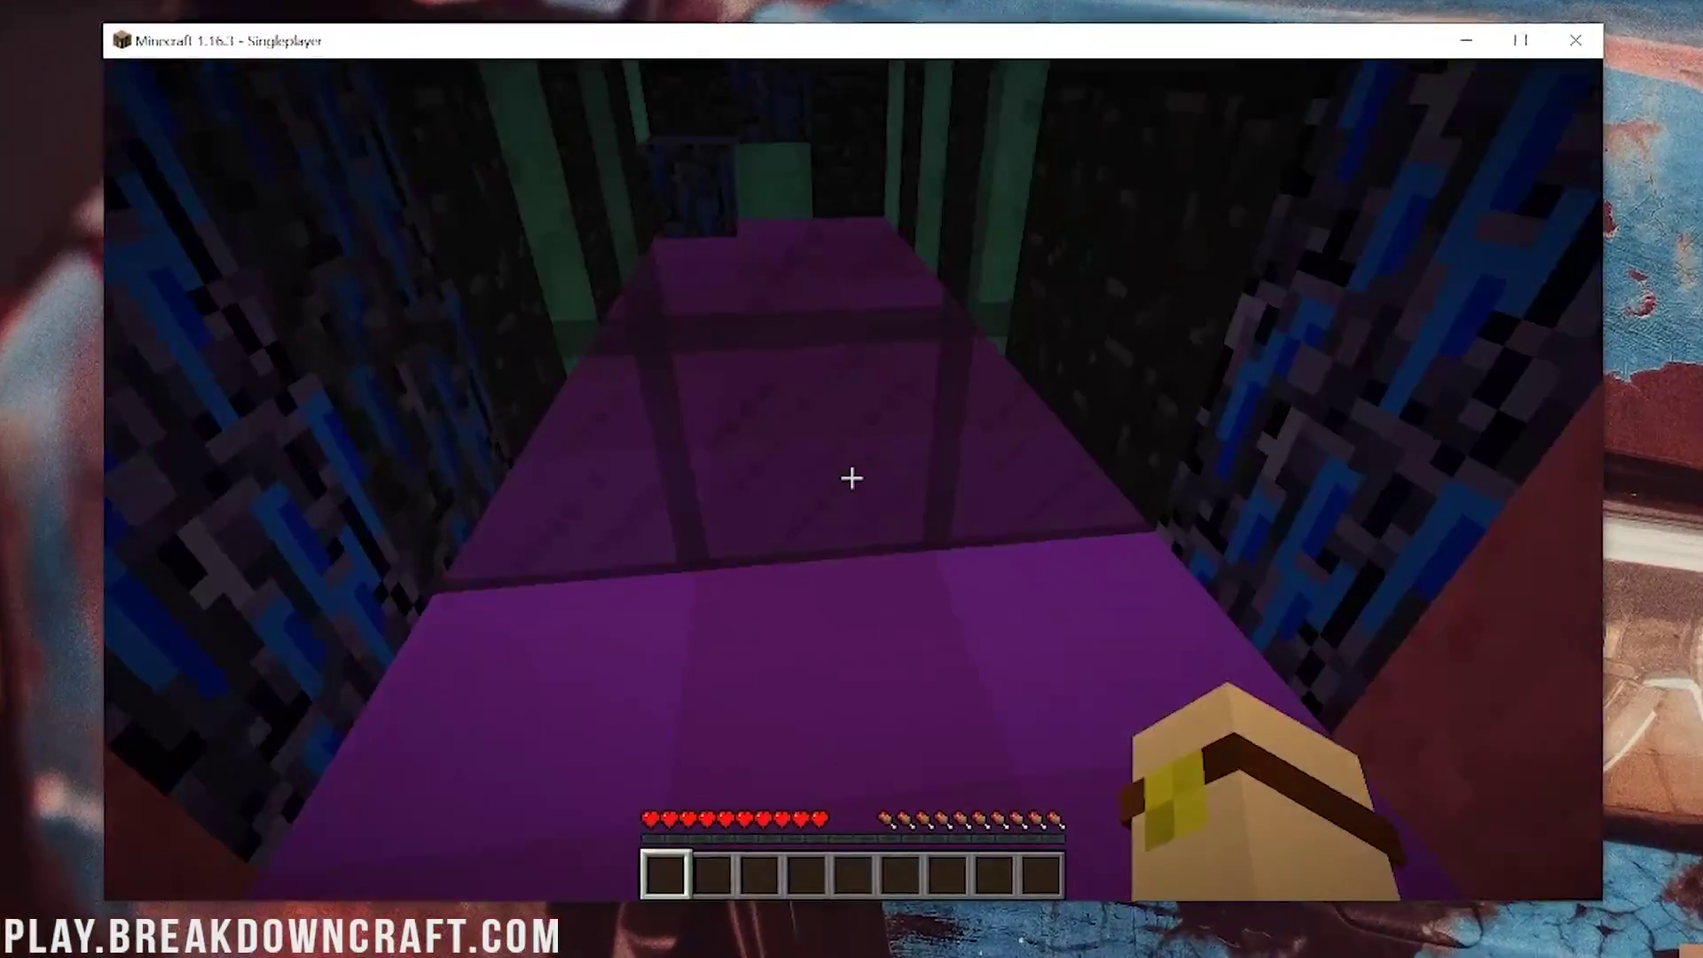
key(w)
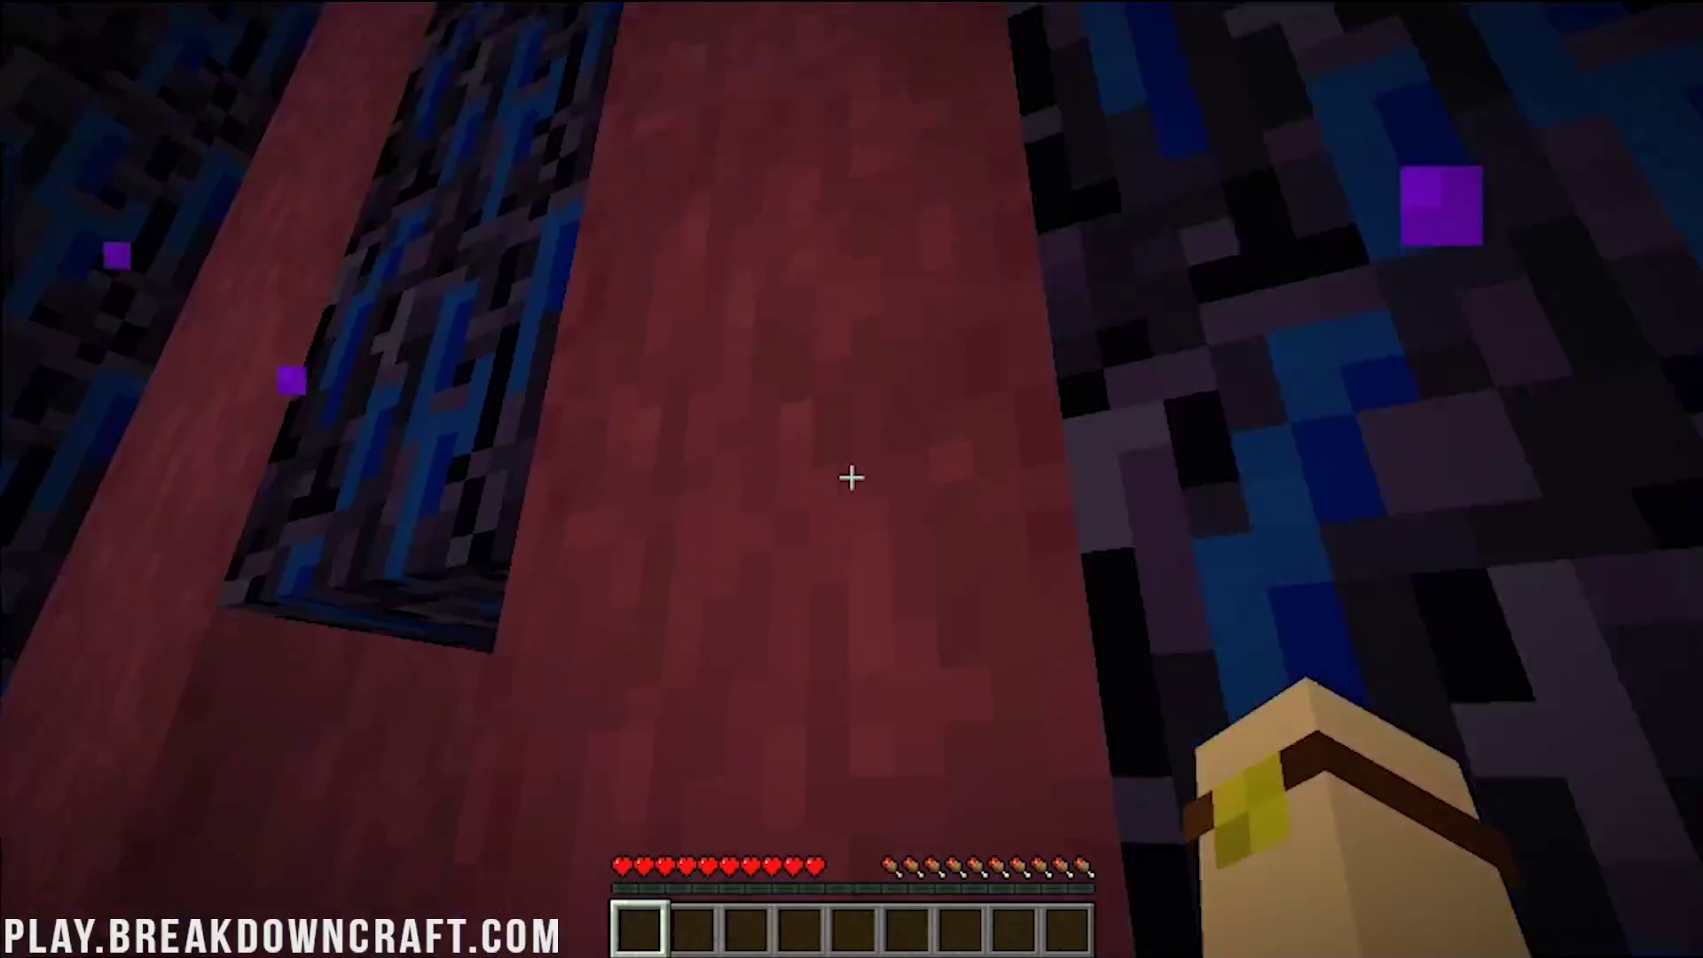
key(w)
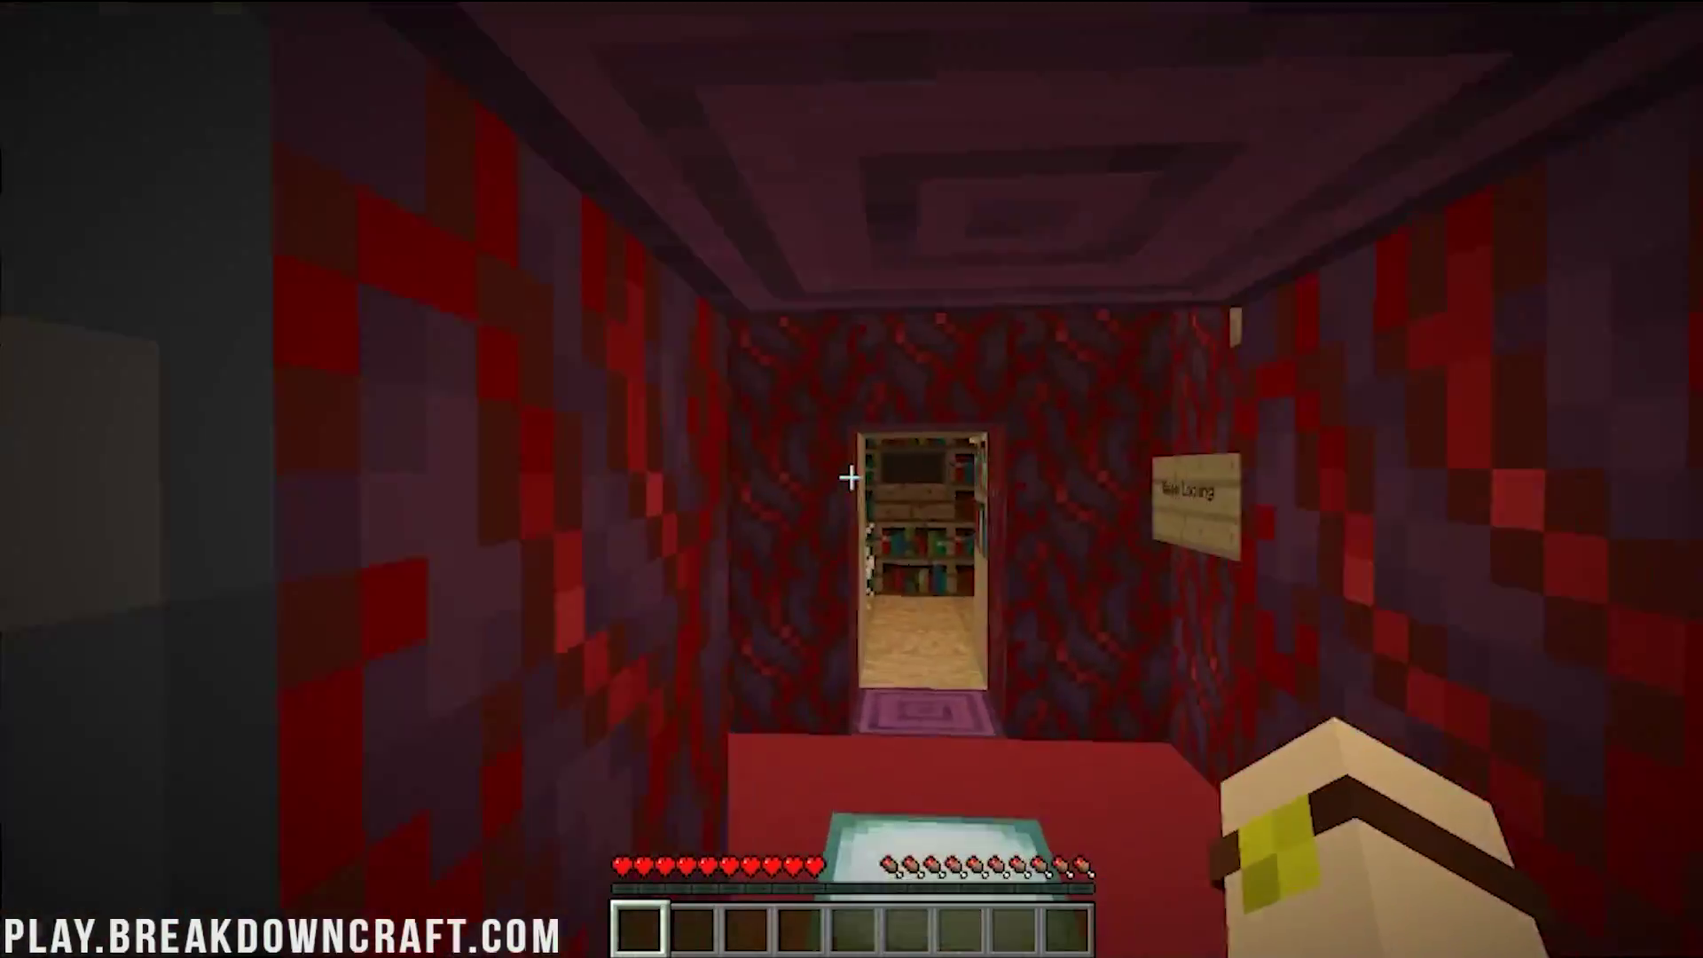
key(w)
key(Escape)
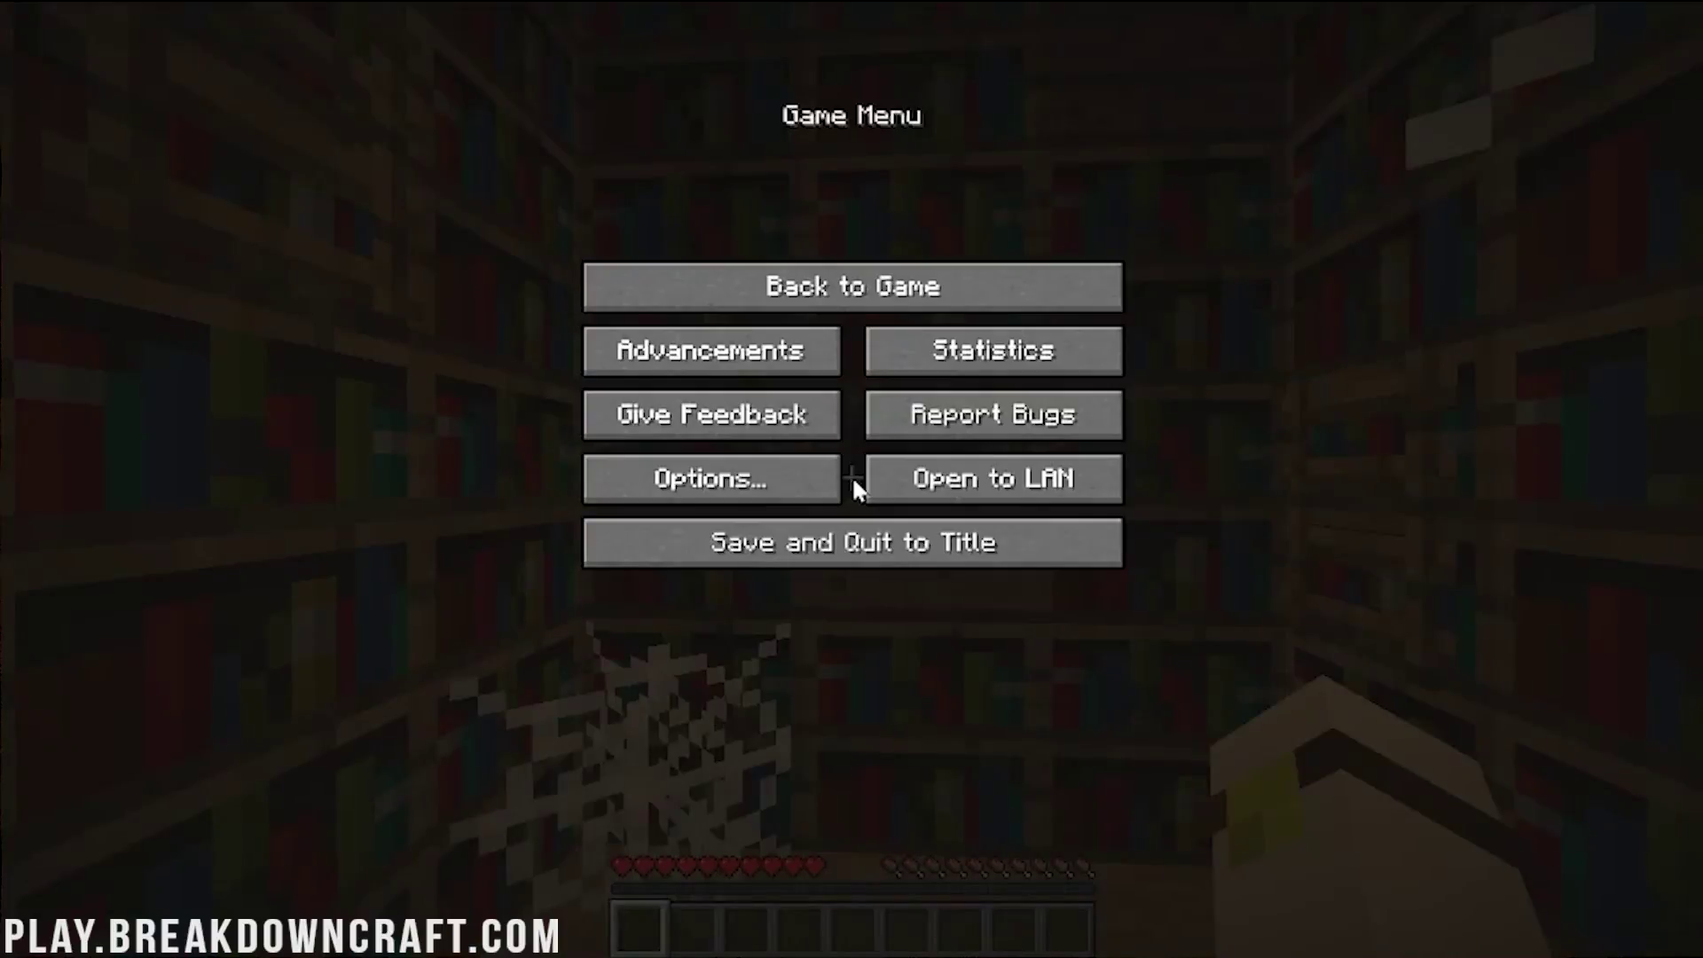
click(844, 543)
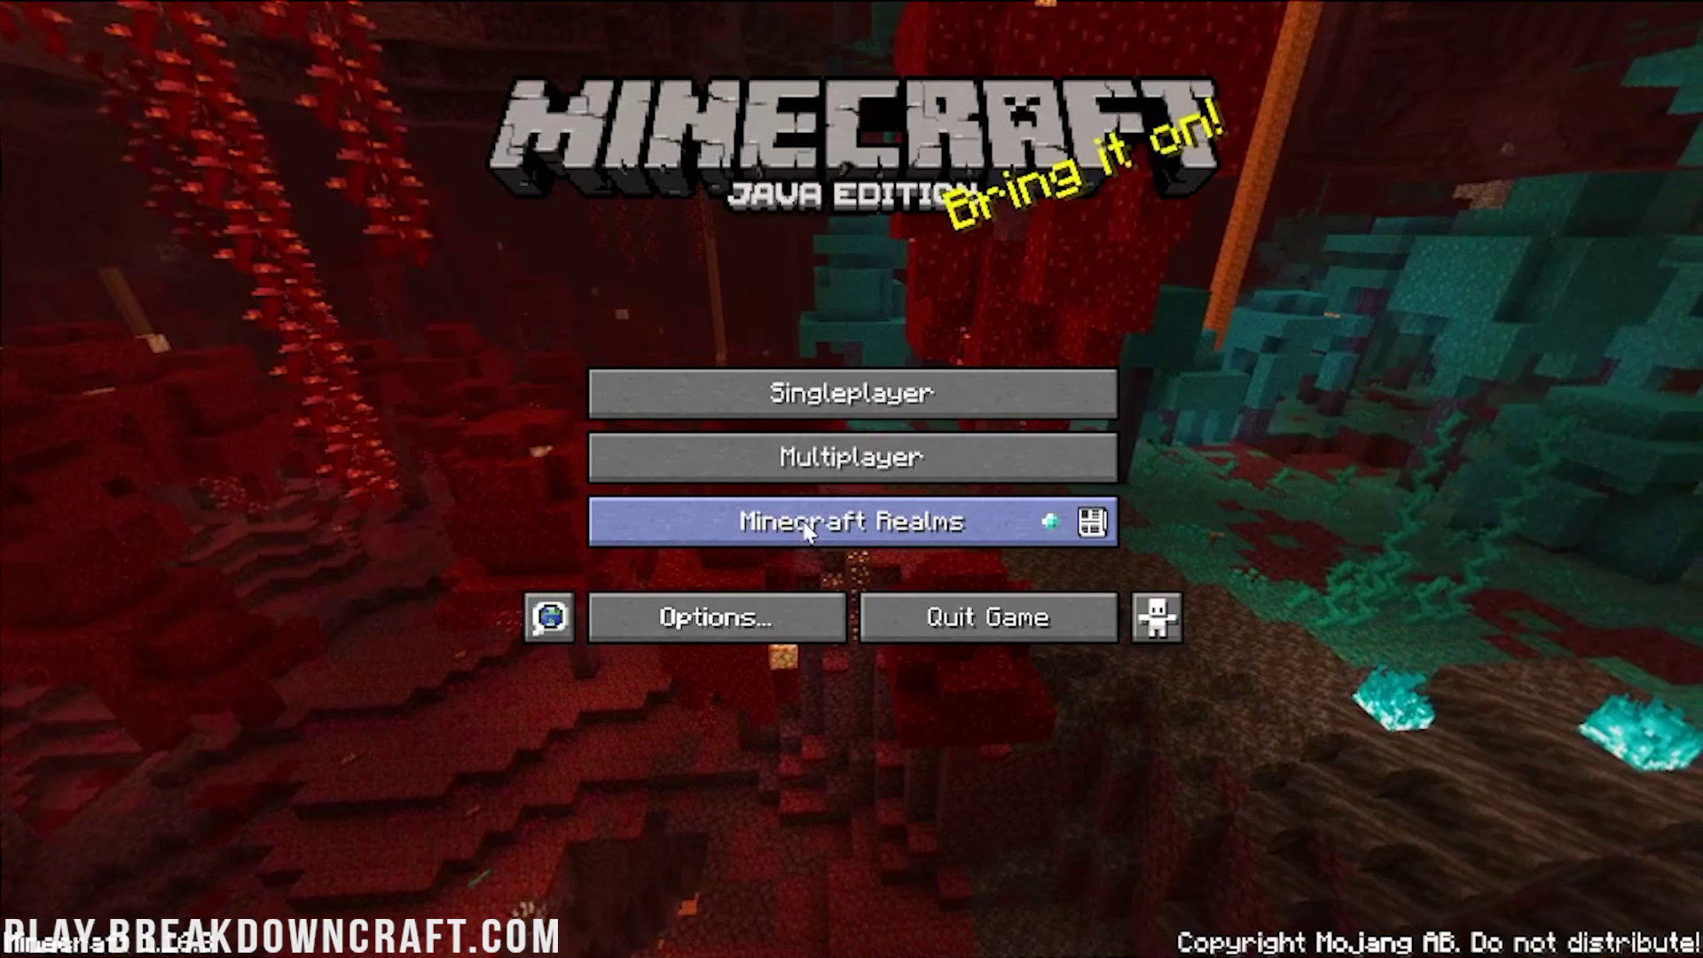
Load the 2D parkour with a twist v1.2 world and start its adventure.
click(729, 394)
double_click(775, 541)
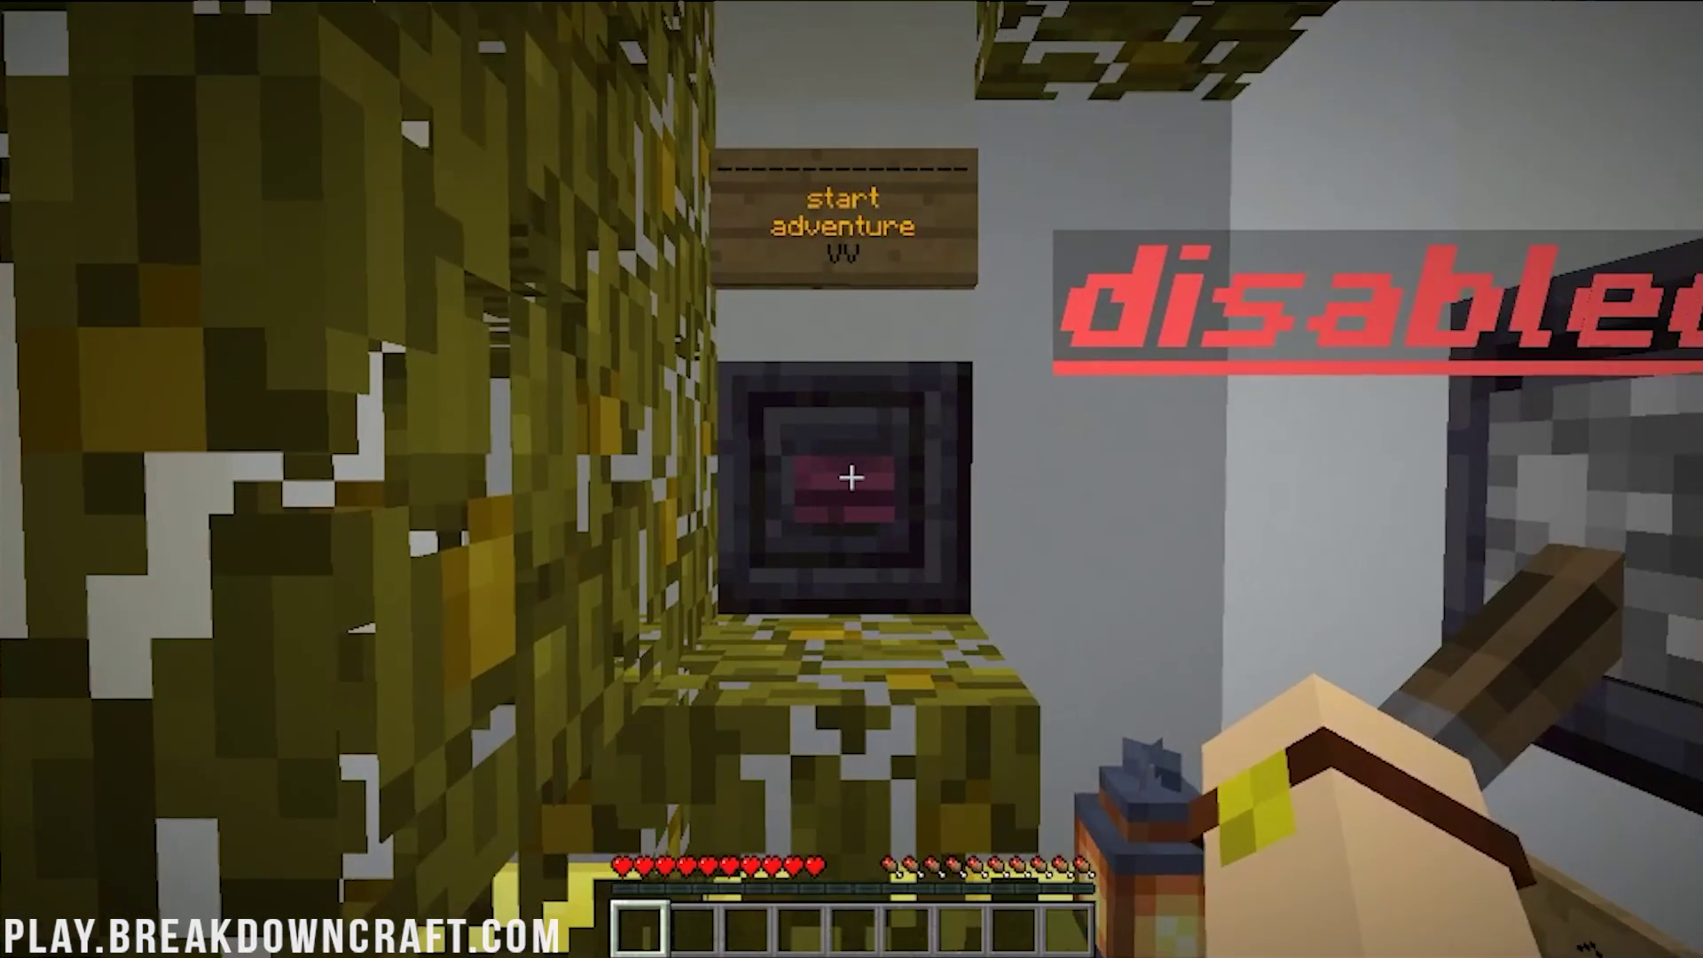
right_click(852, 479)
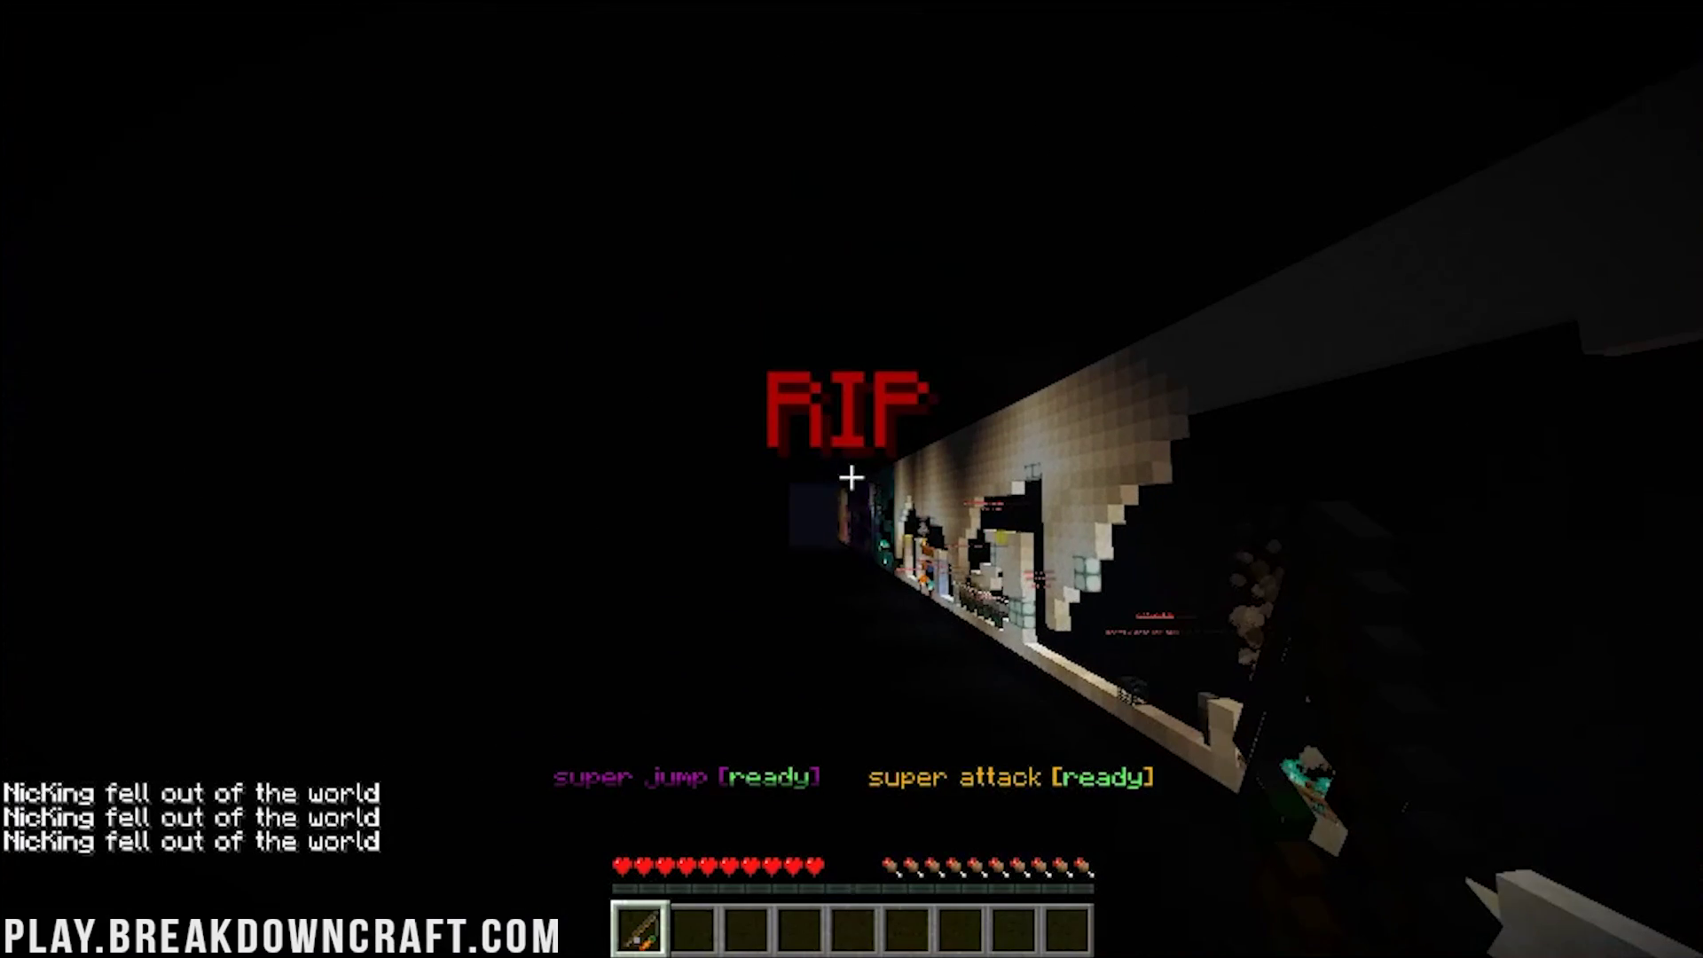
Save and quit the 2D parkour world, then select Hidden Rooms in the singleplayer world list.
key(Escape)
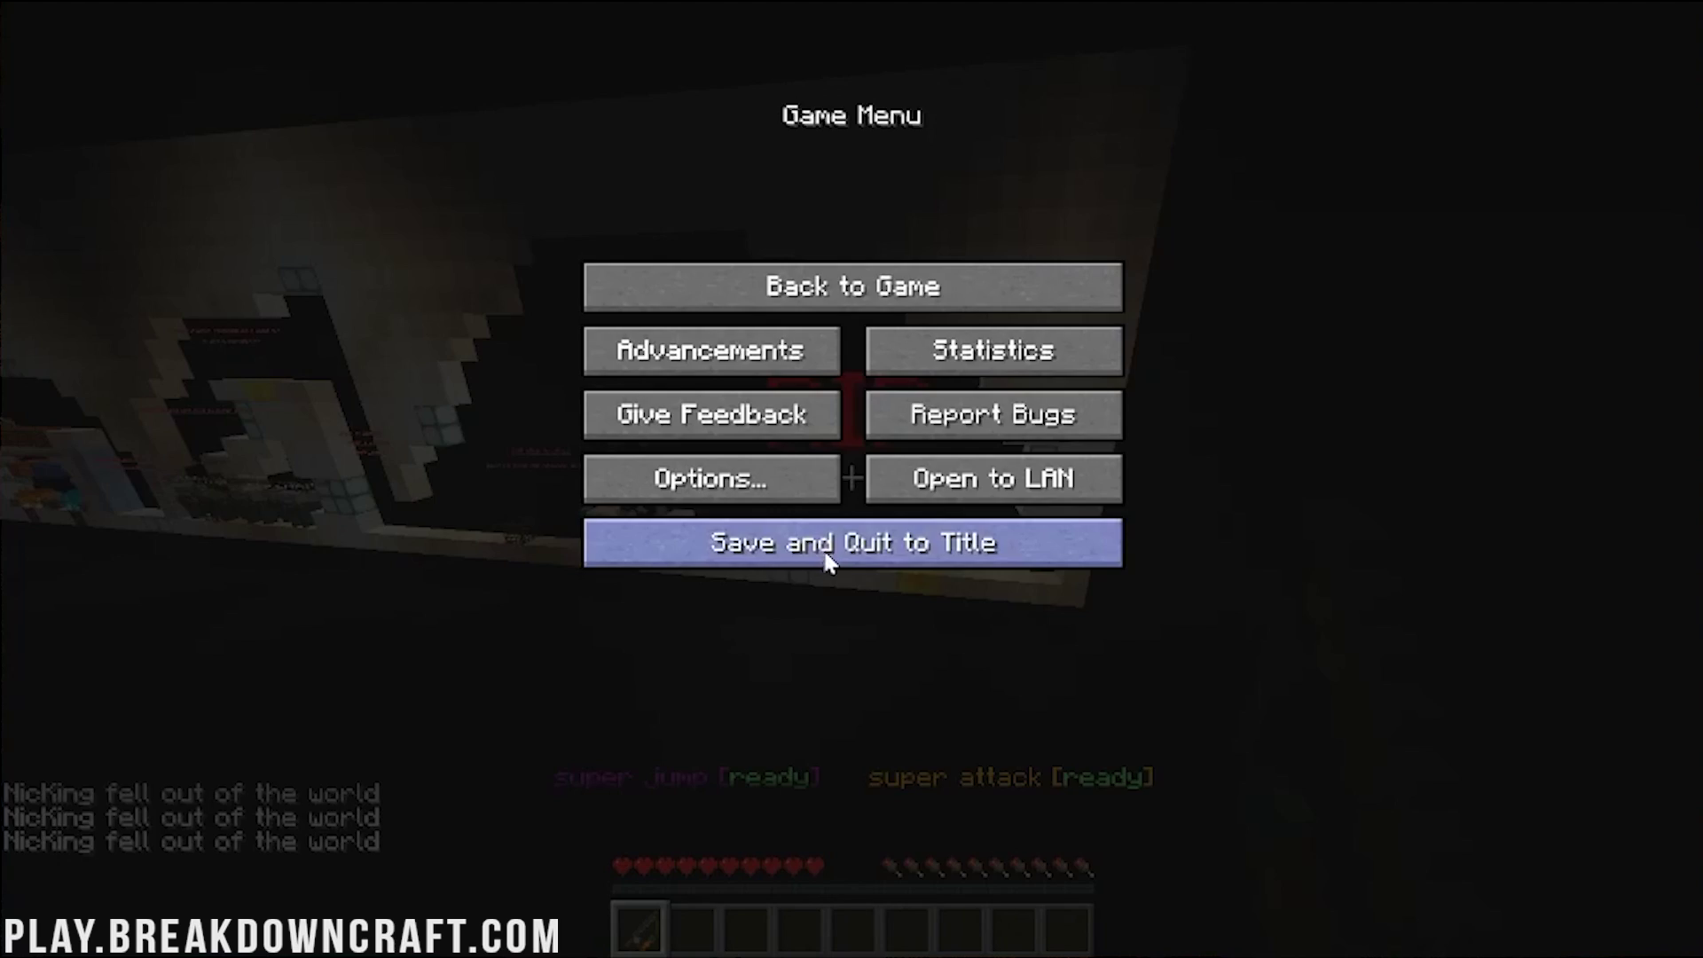
click(829, 559)
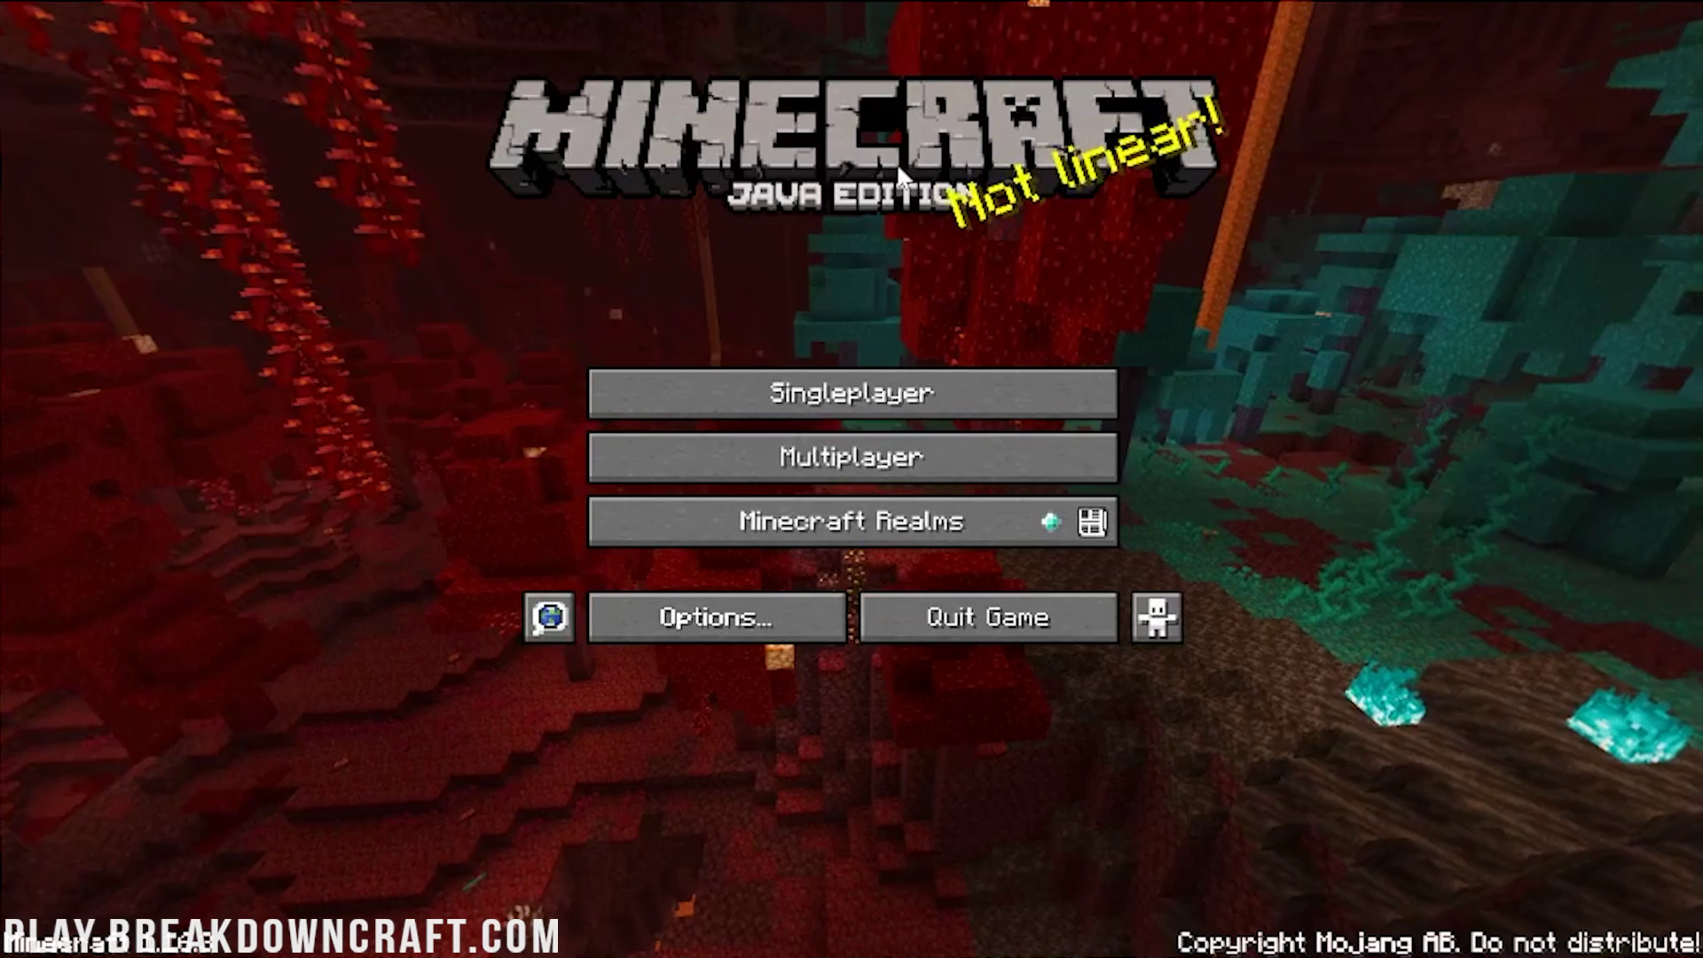
click(953, 398)
click(750, 282)
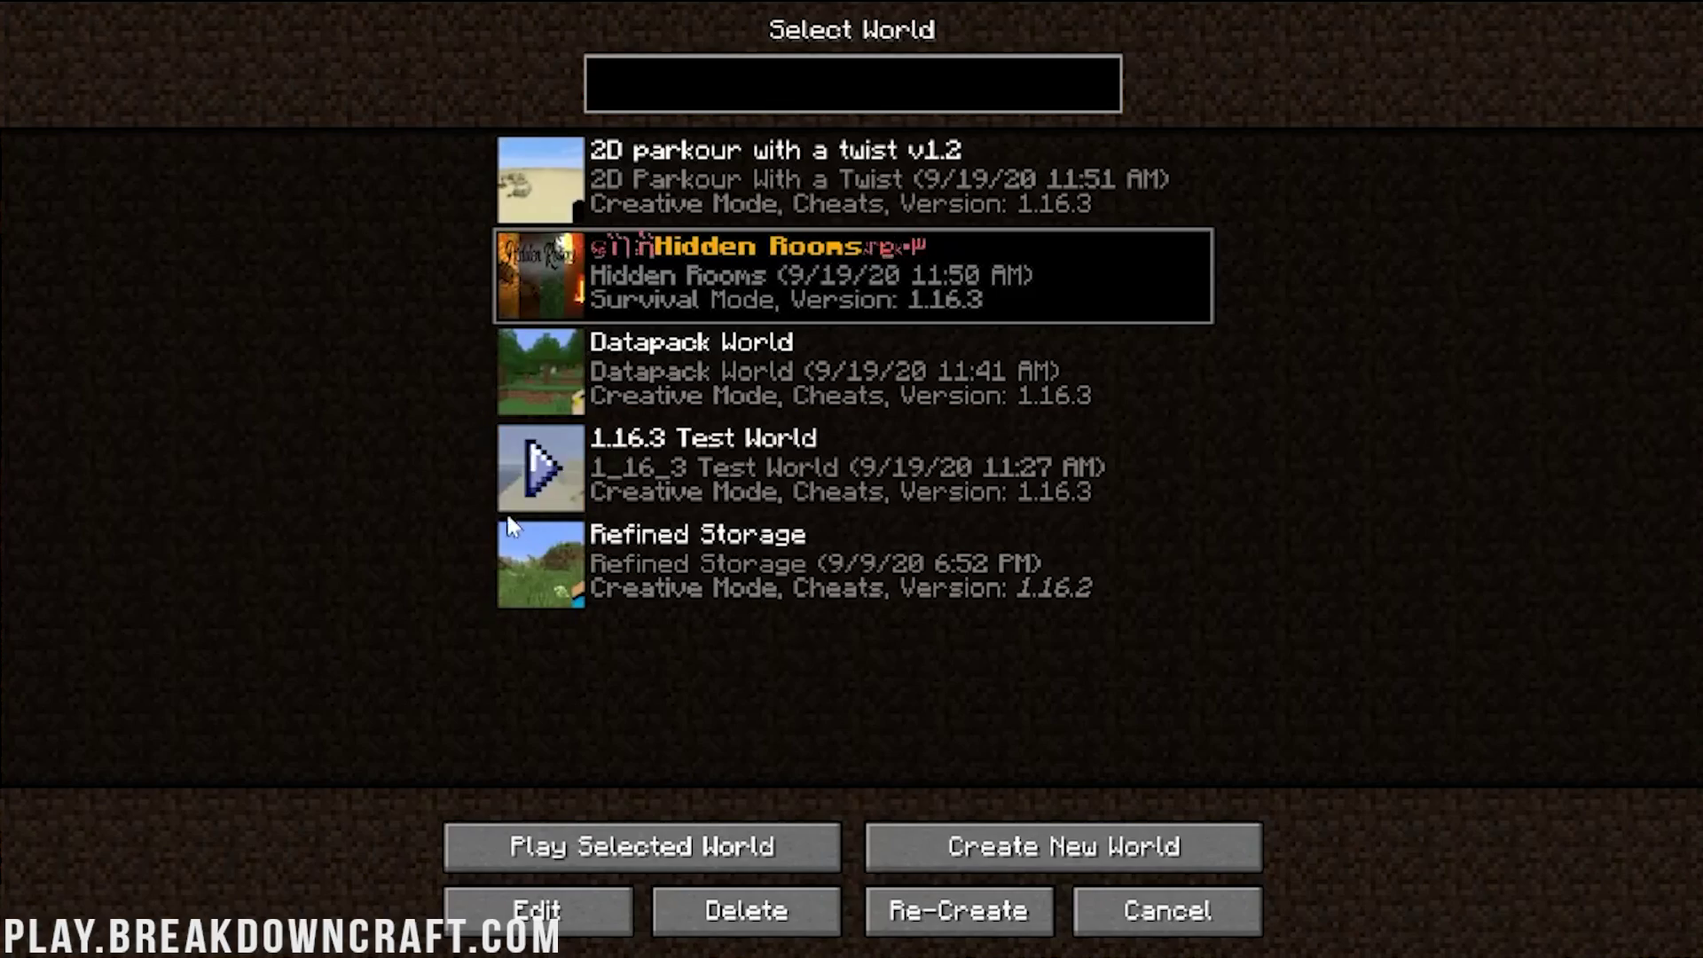
Leave the singleplayer world list and quit Minecraft from the title screen.
click(1243, 911)
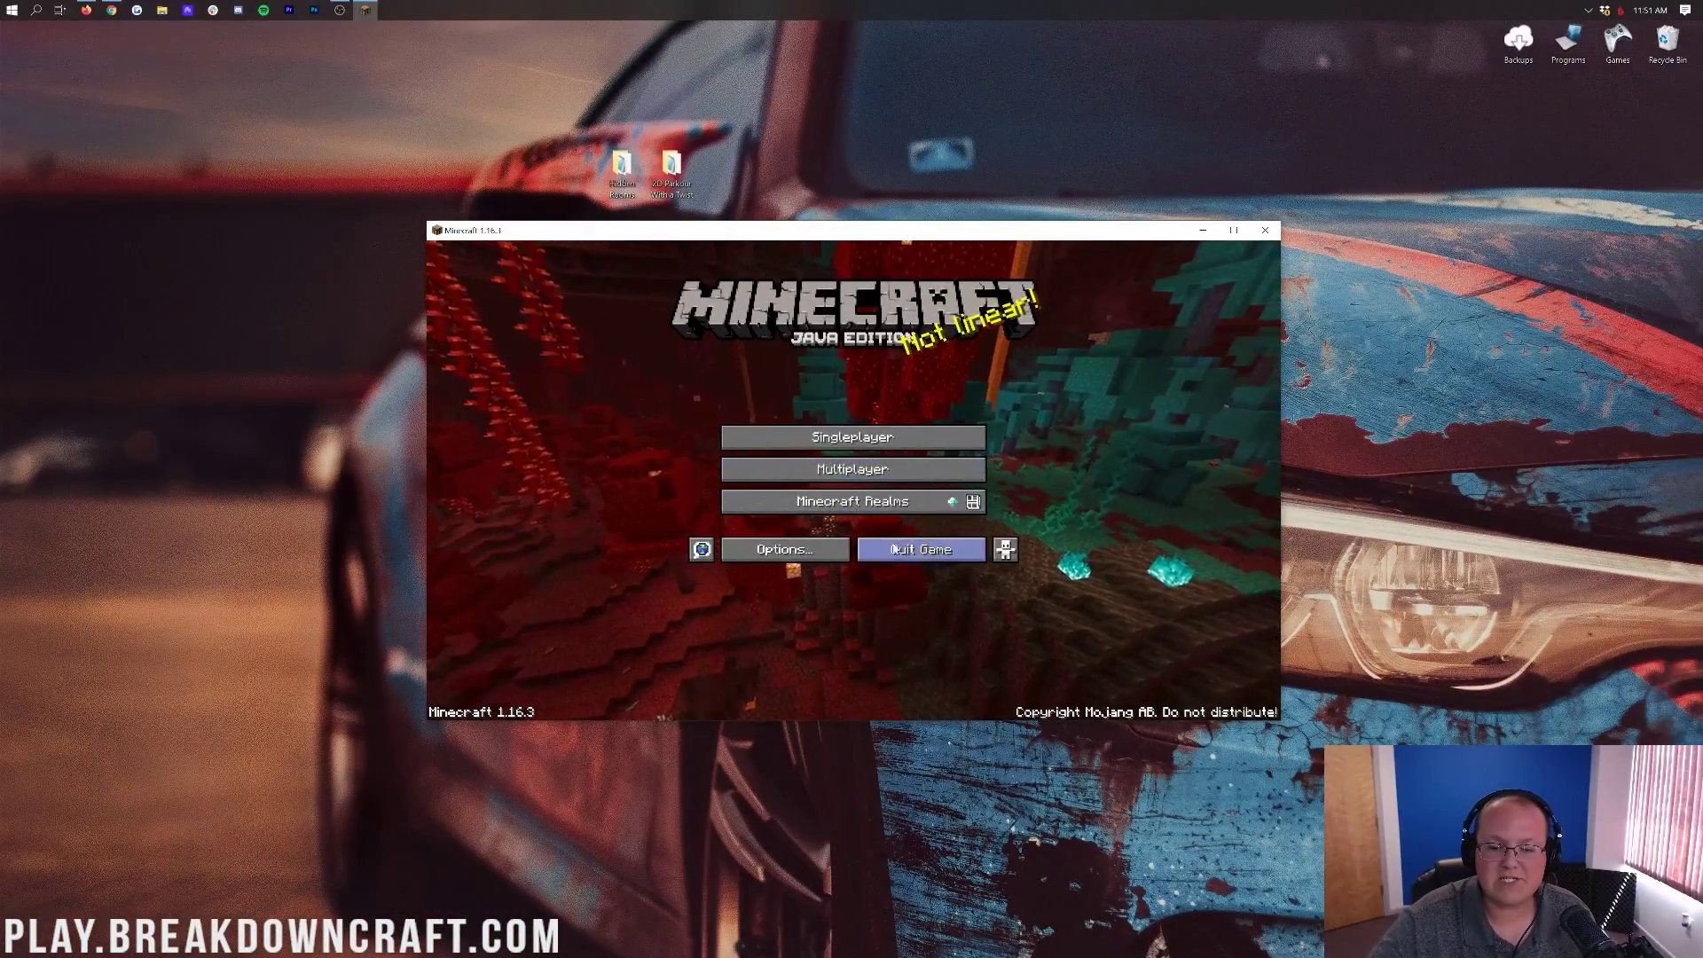
click(914, 550)
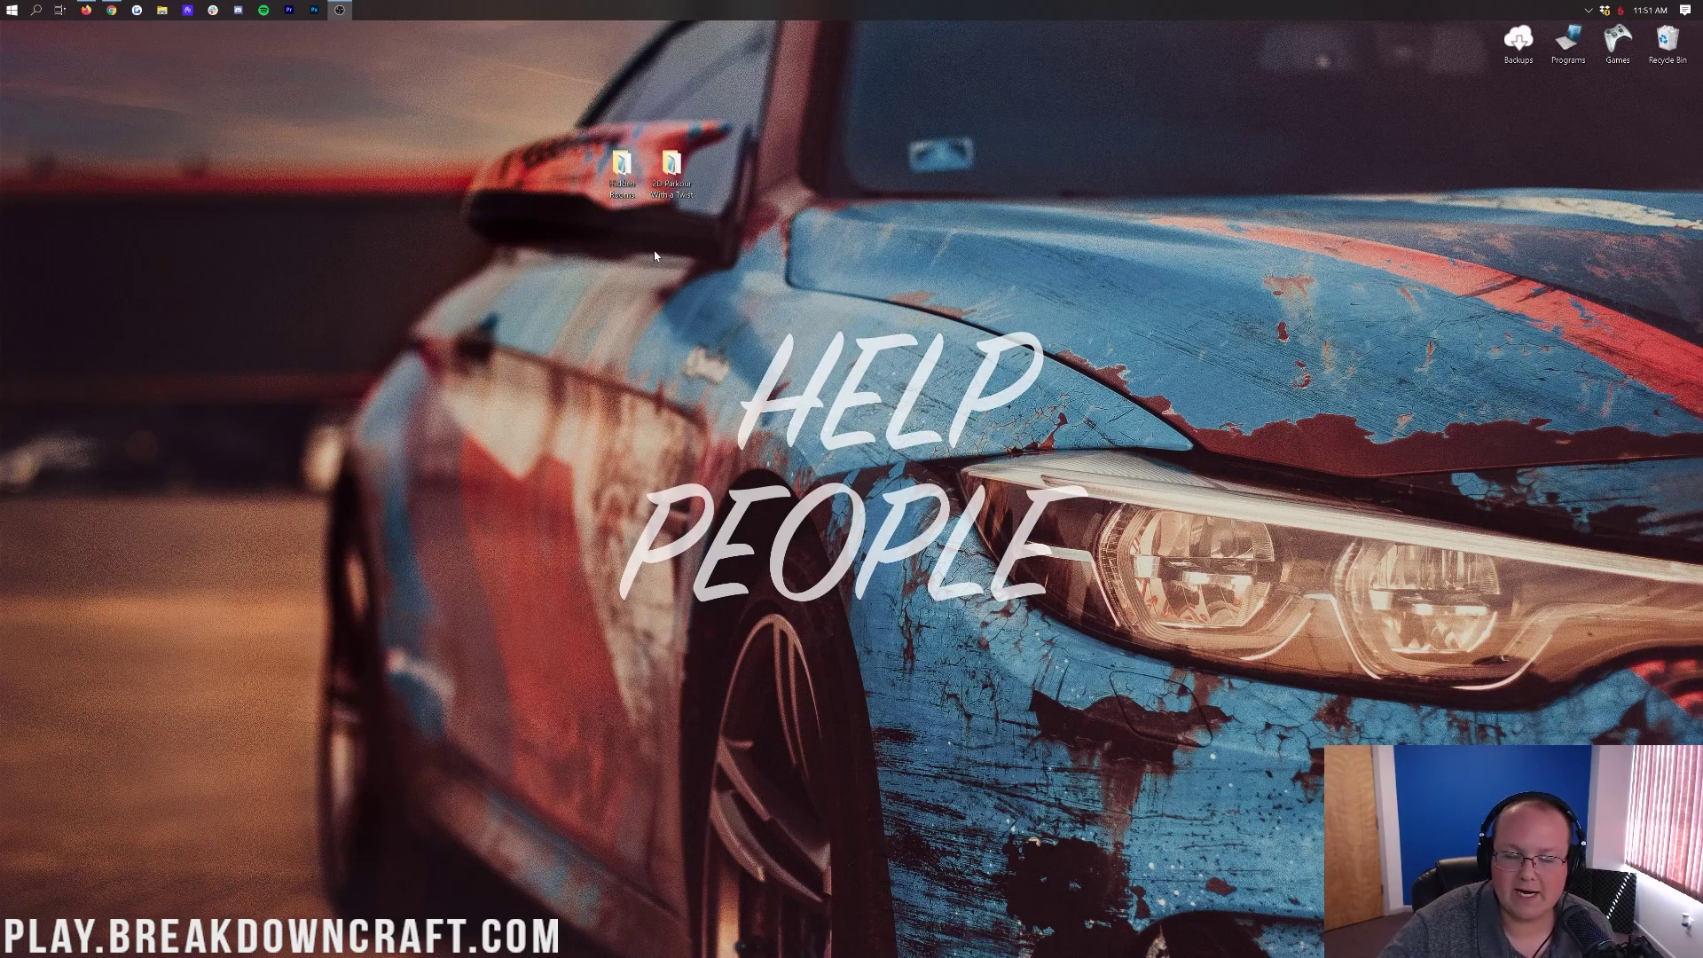
Open the Roaming application data folder by running %appdata% from the Windows Run dialog.
click(7, 9)
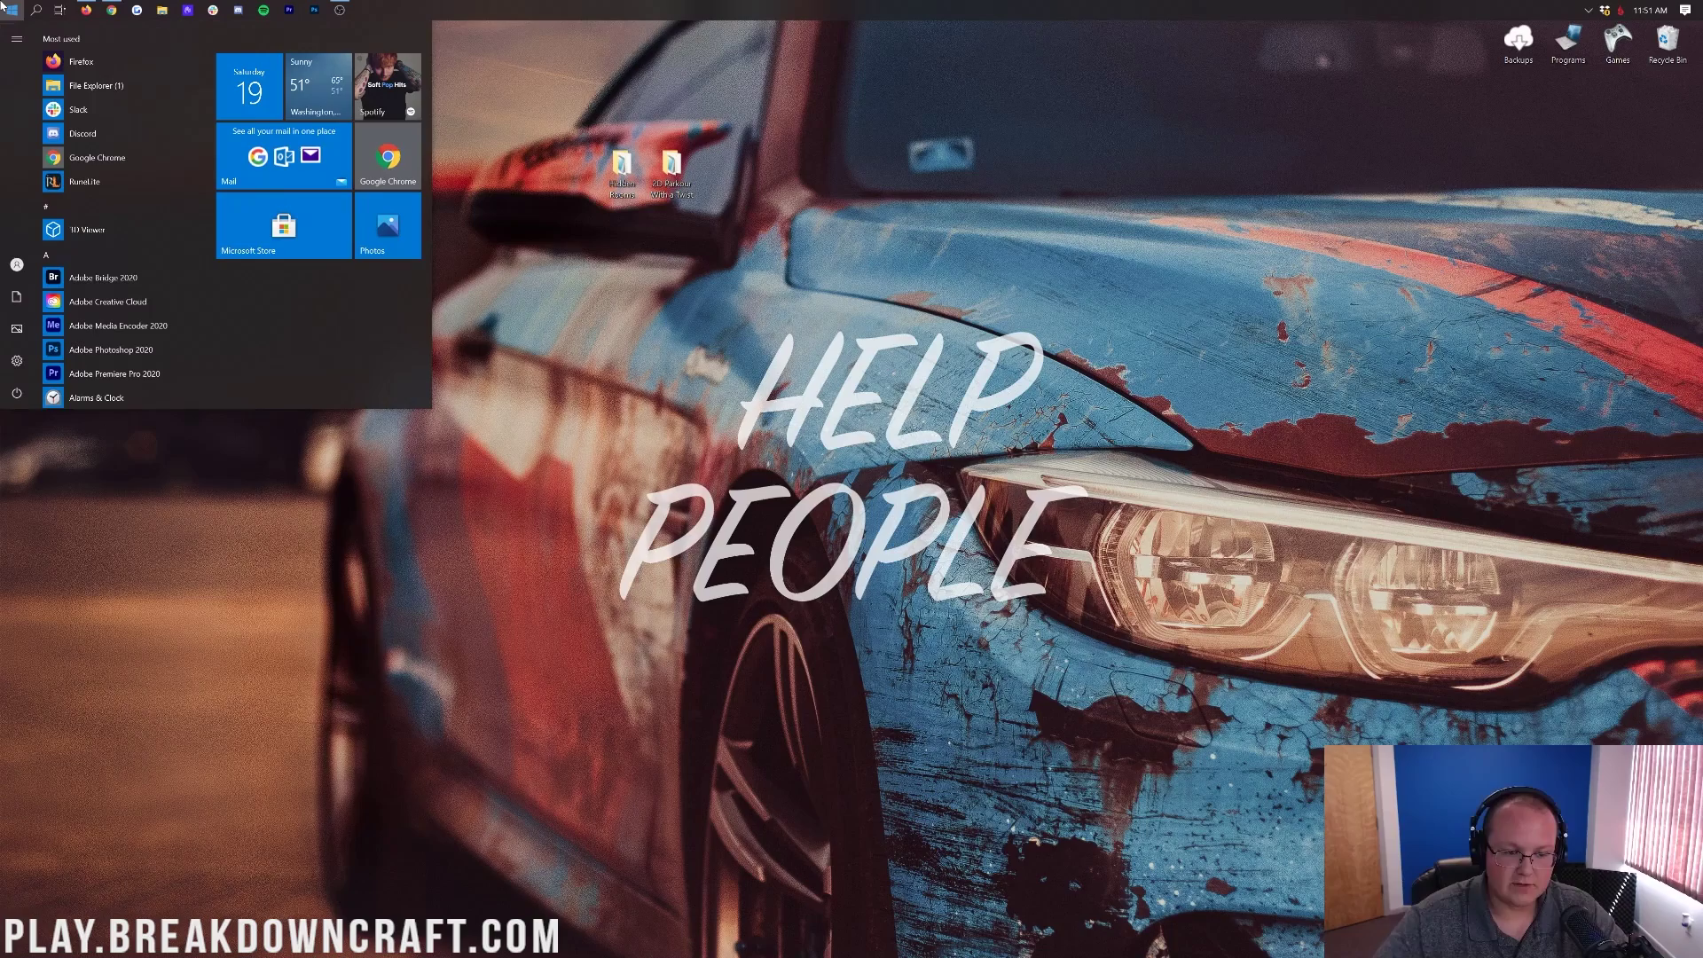
text(run)
key(Return)
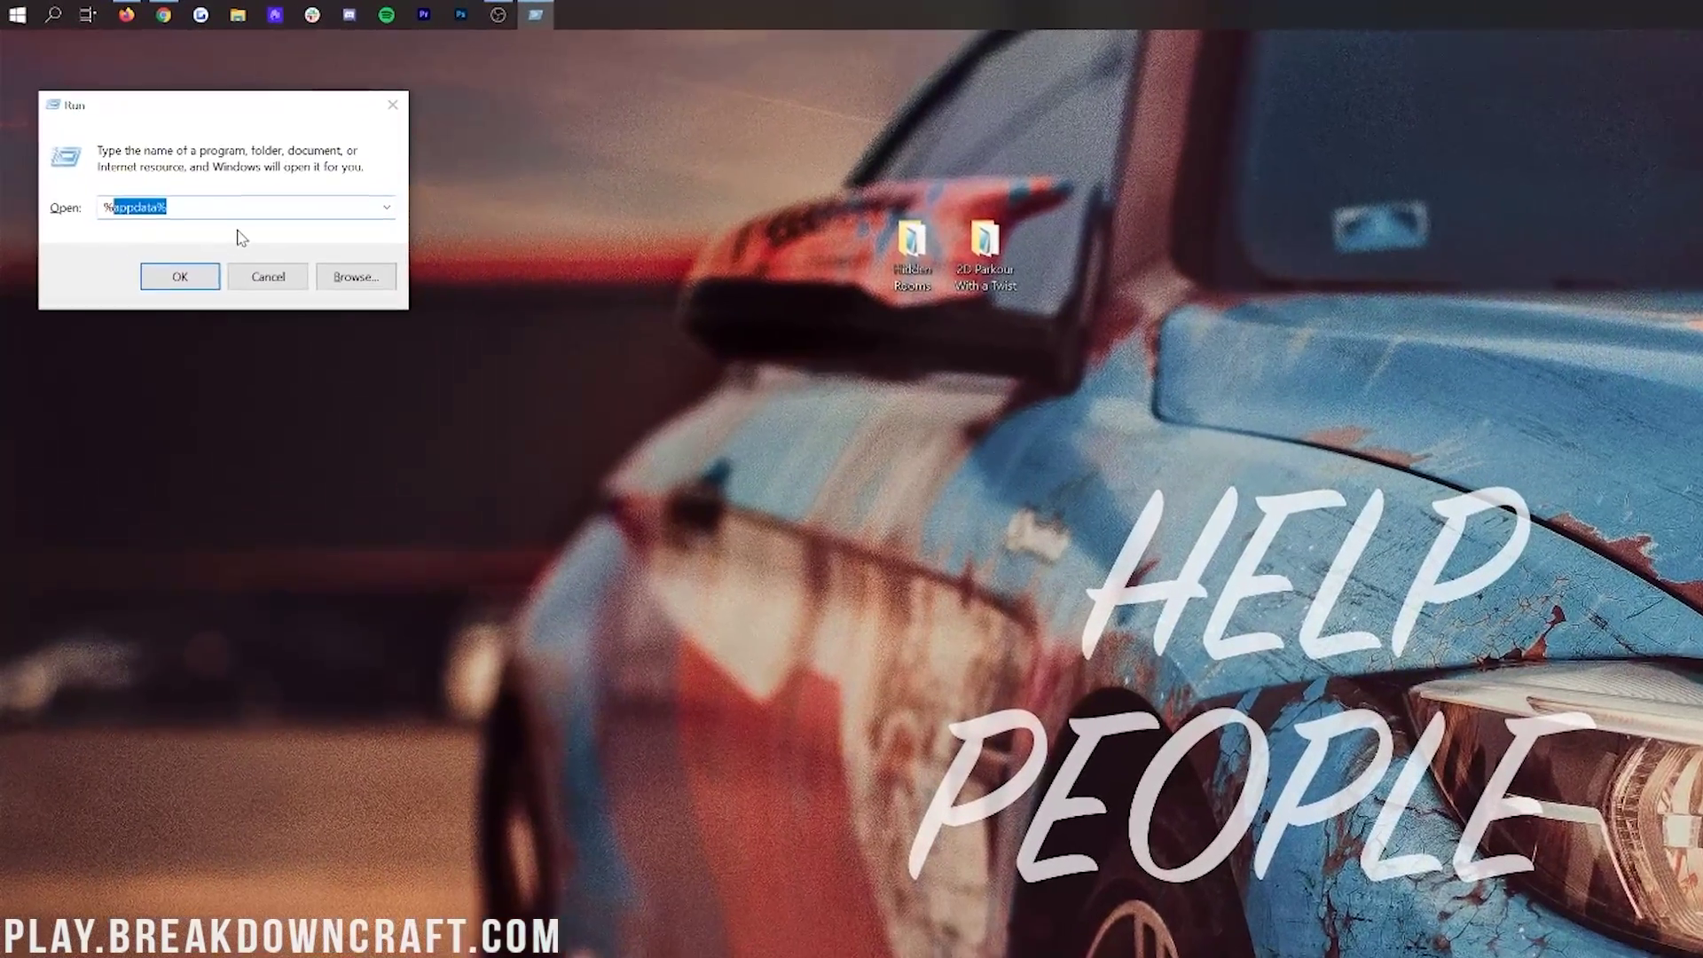
text(%appda)
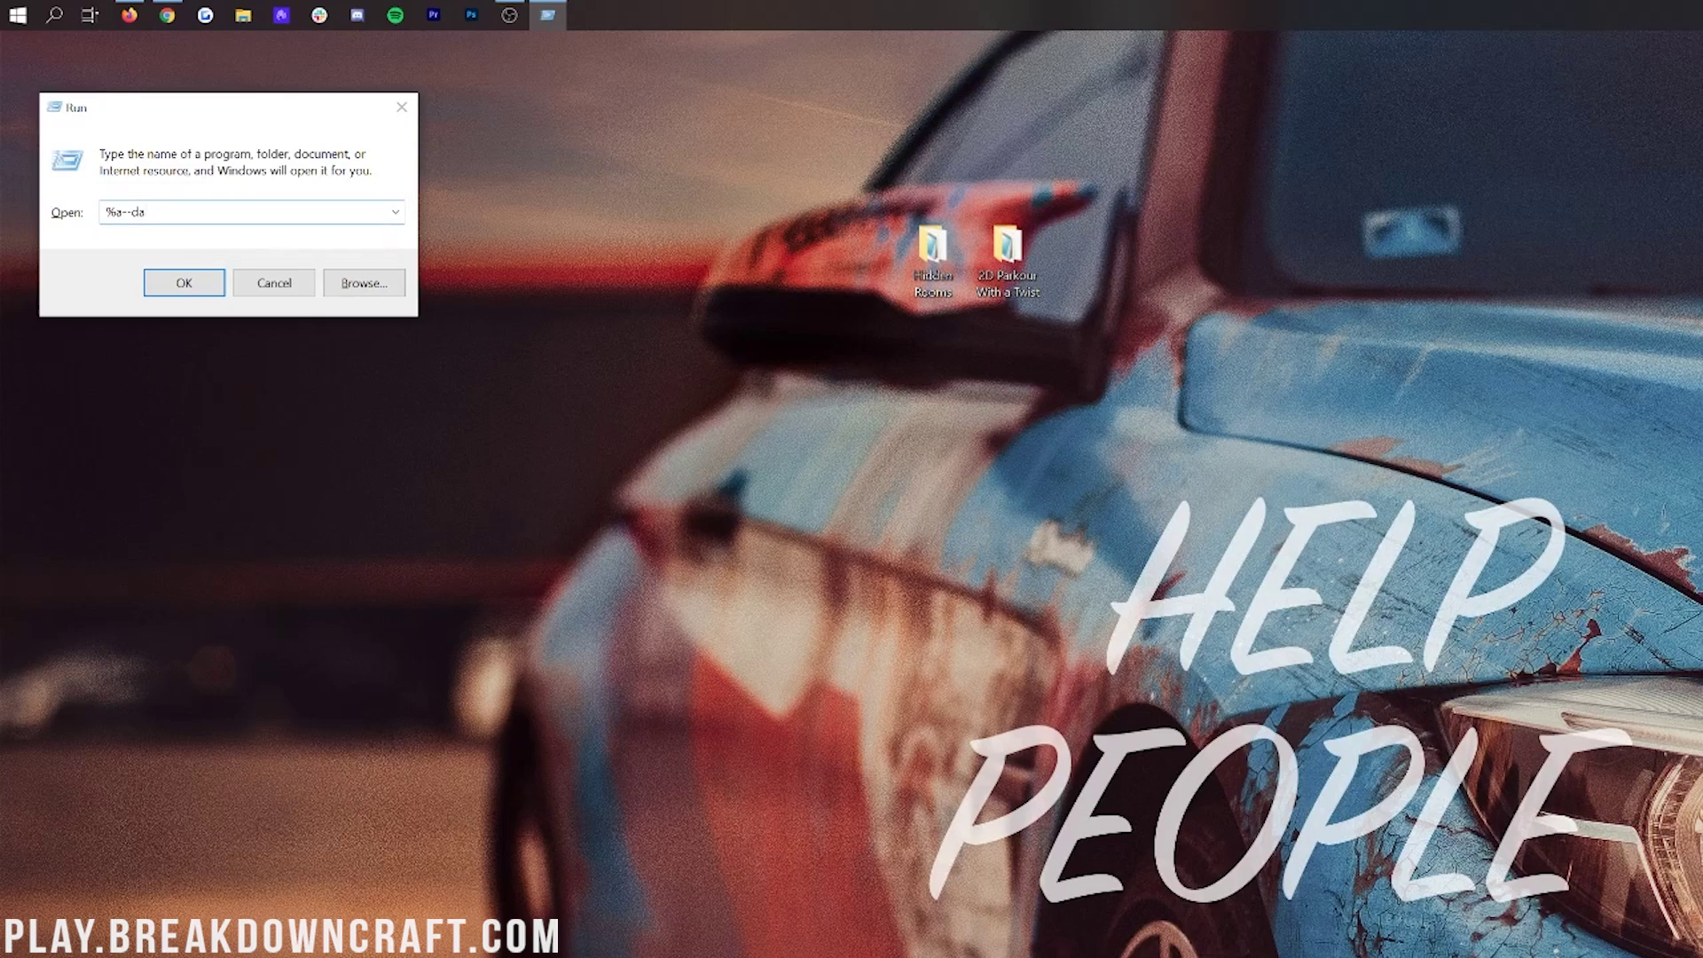
text(p)
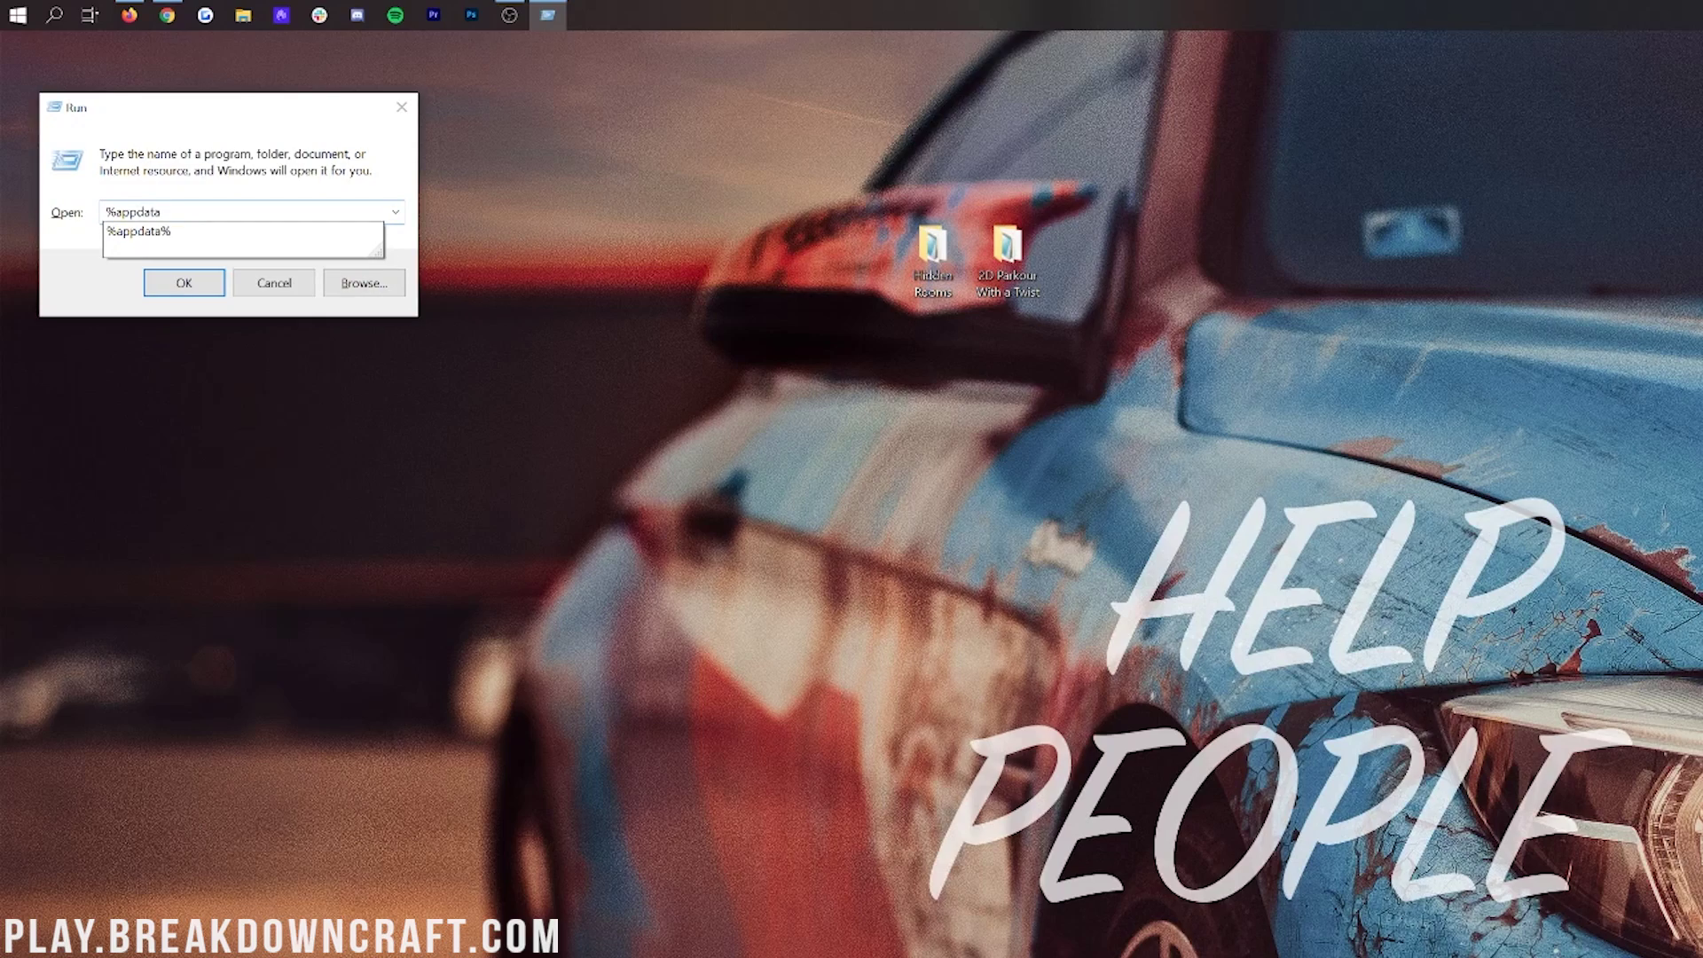
click(243, 232)
key(Return)
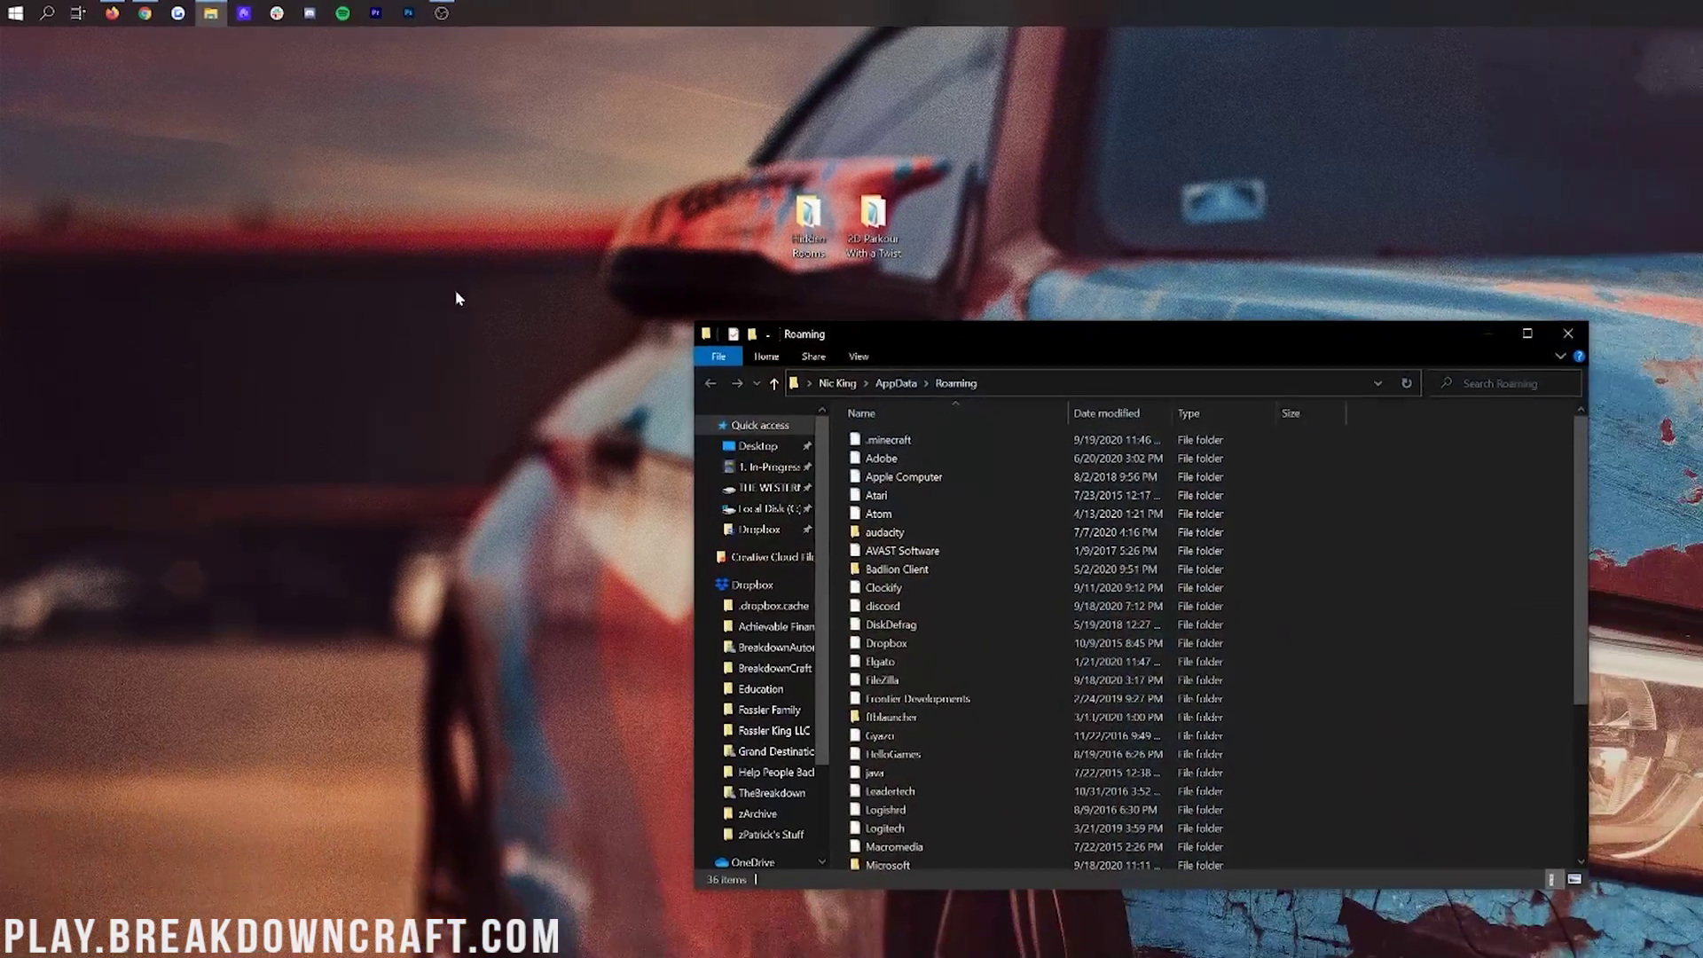
Open the saves folder inside the .minecraft folder.
double_click(1071, 440)
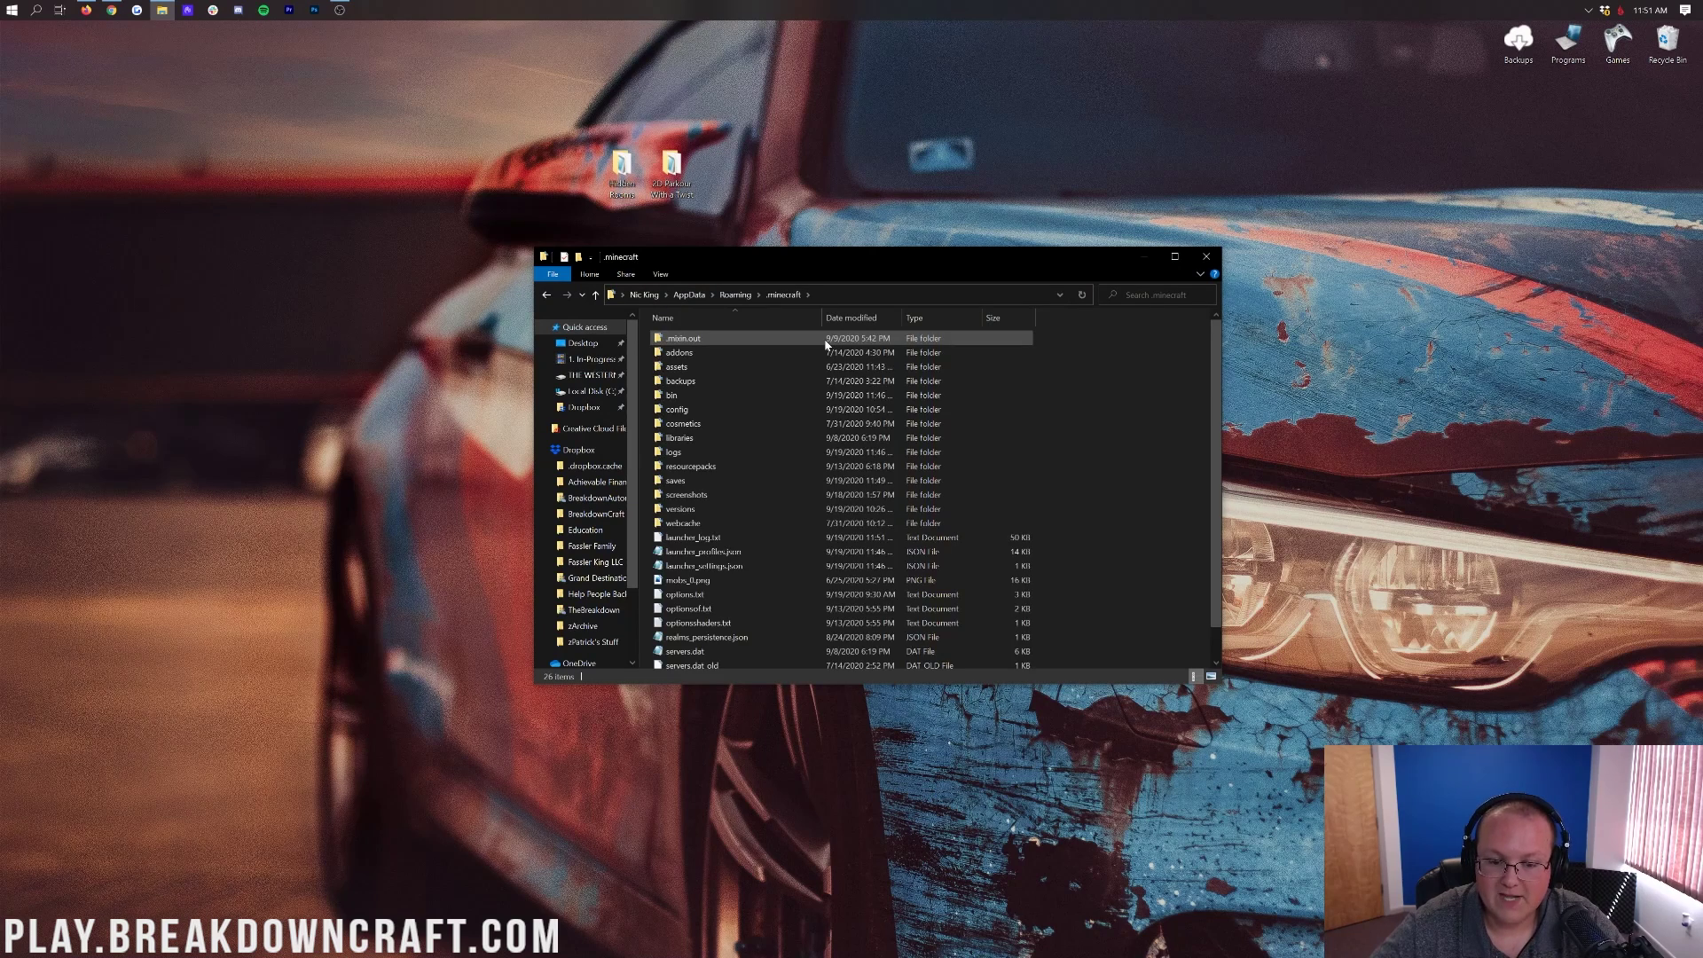
click(685, 484)
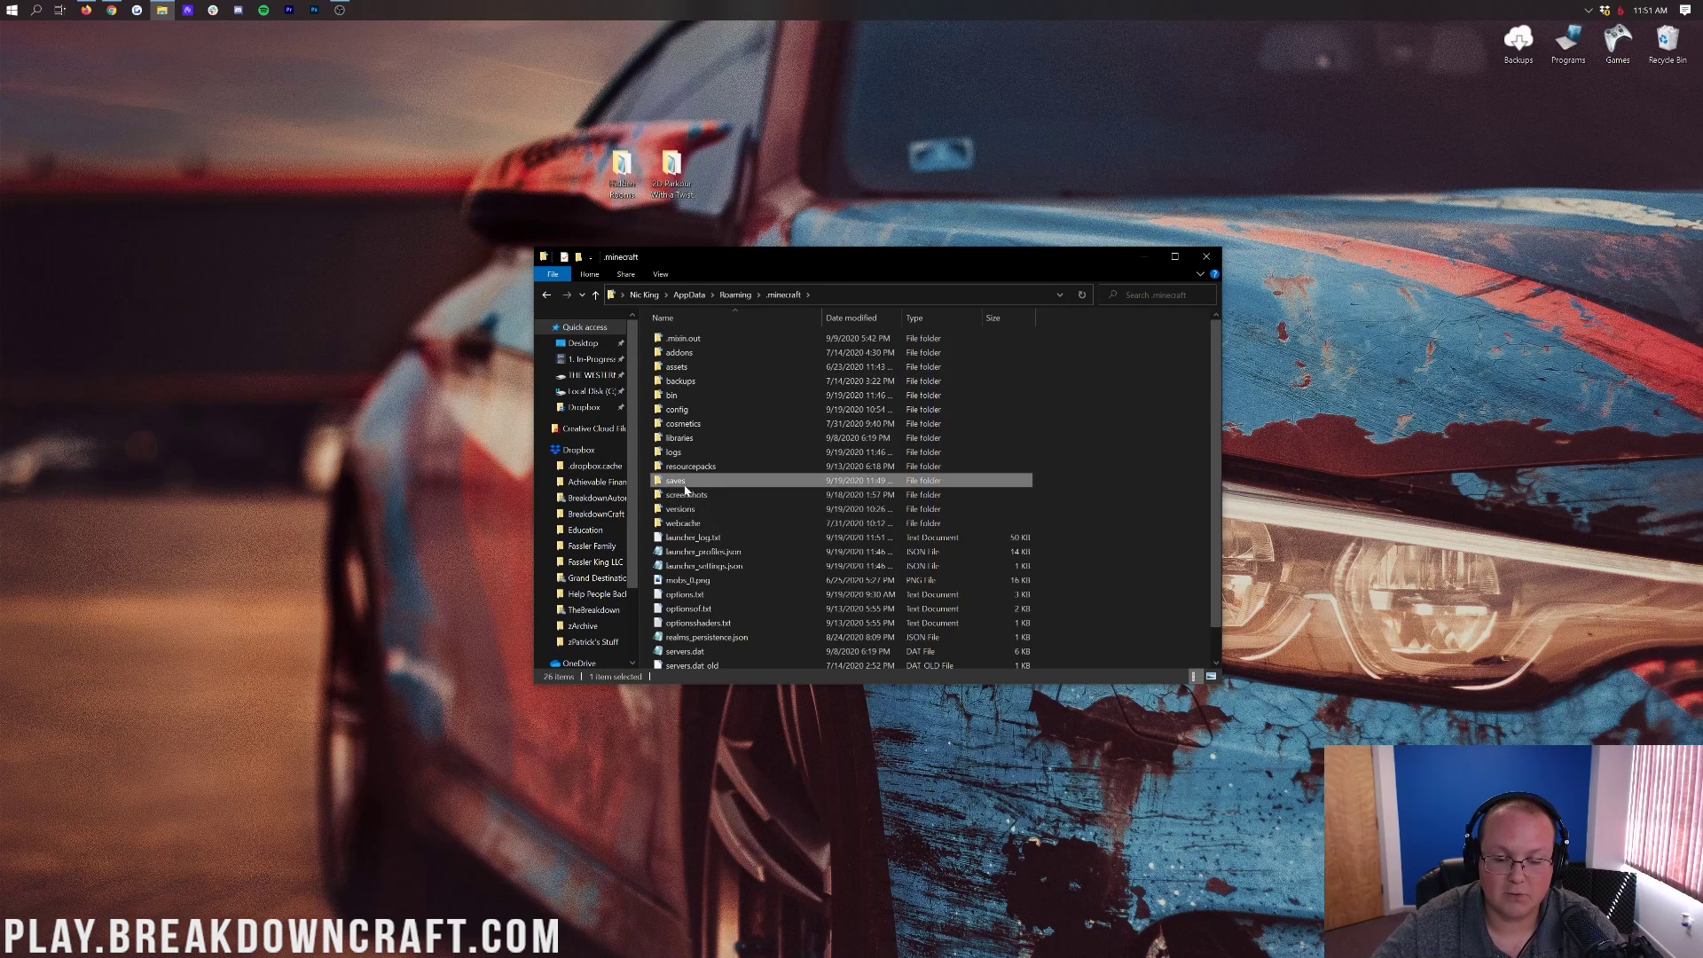
double_click(685, 486)
Select the 2D Parkour With a Twist and Hidden Rooms folders together, then look inside Old Worlds and return to saves.
click(727, 352)
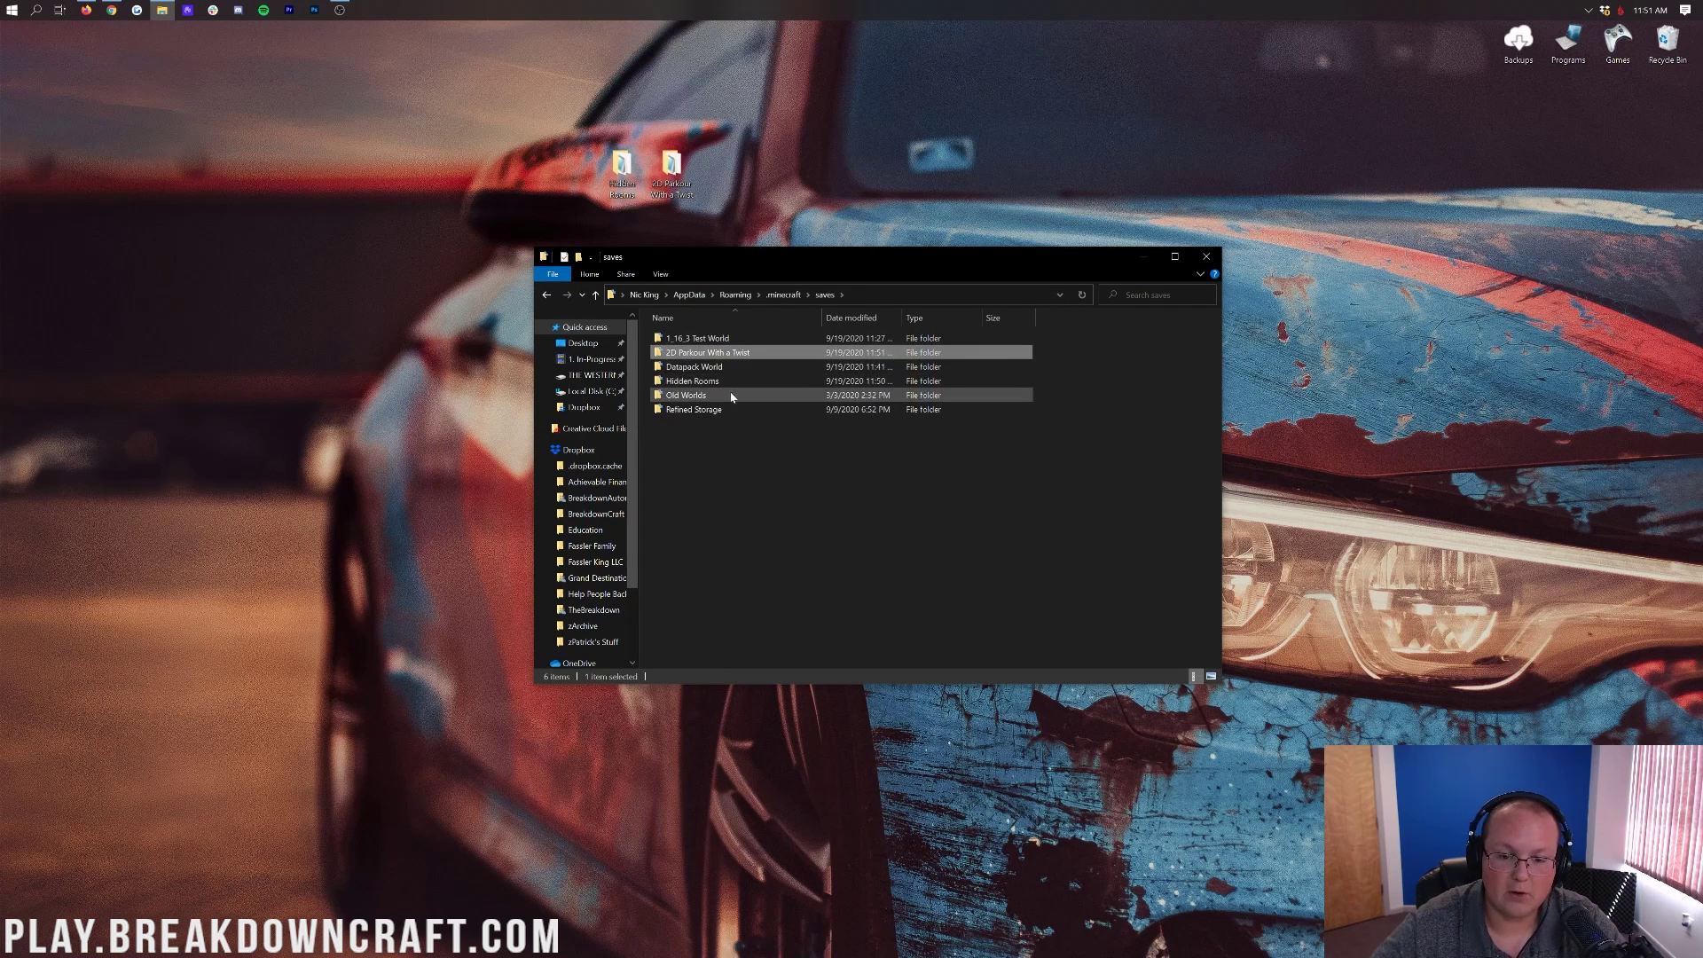
ctrl+click(718, 382)
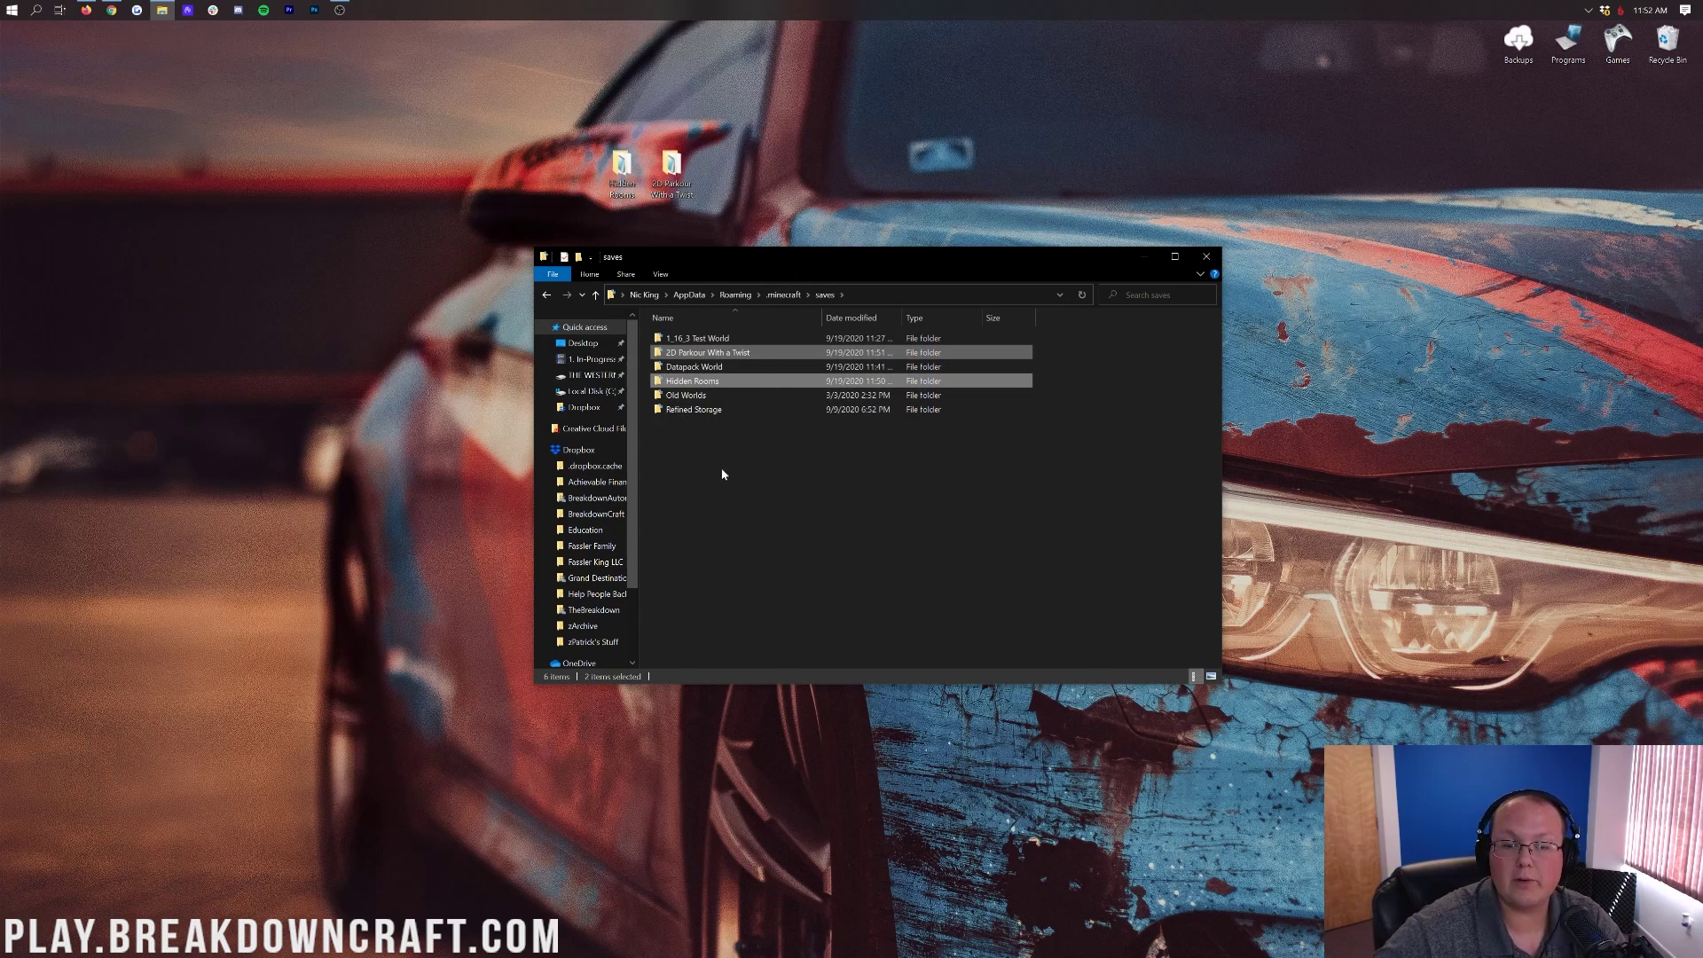
double_click(697, 395)
key(alt+Left)
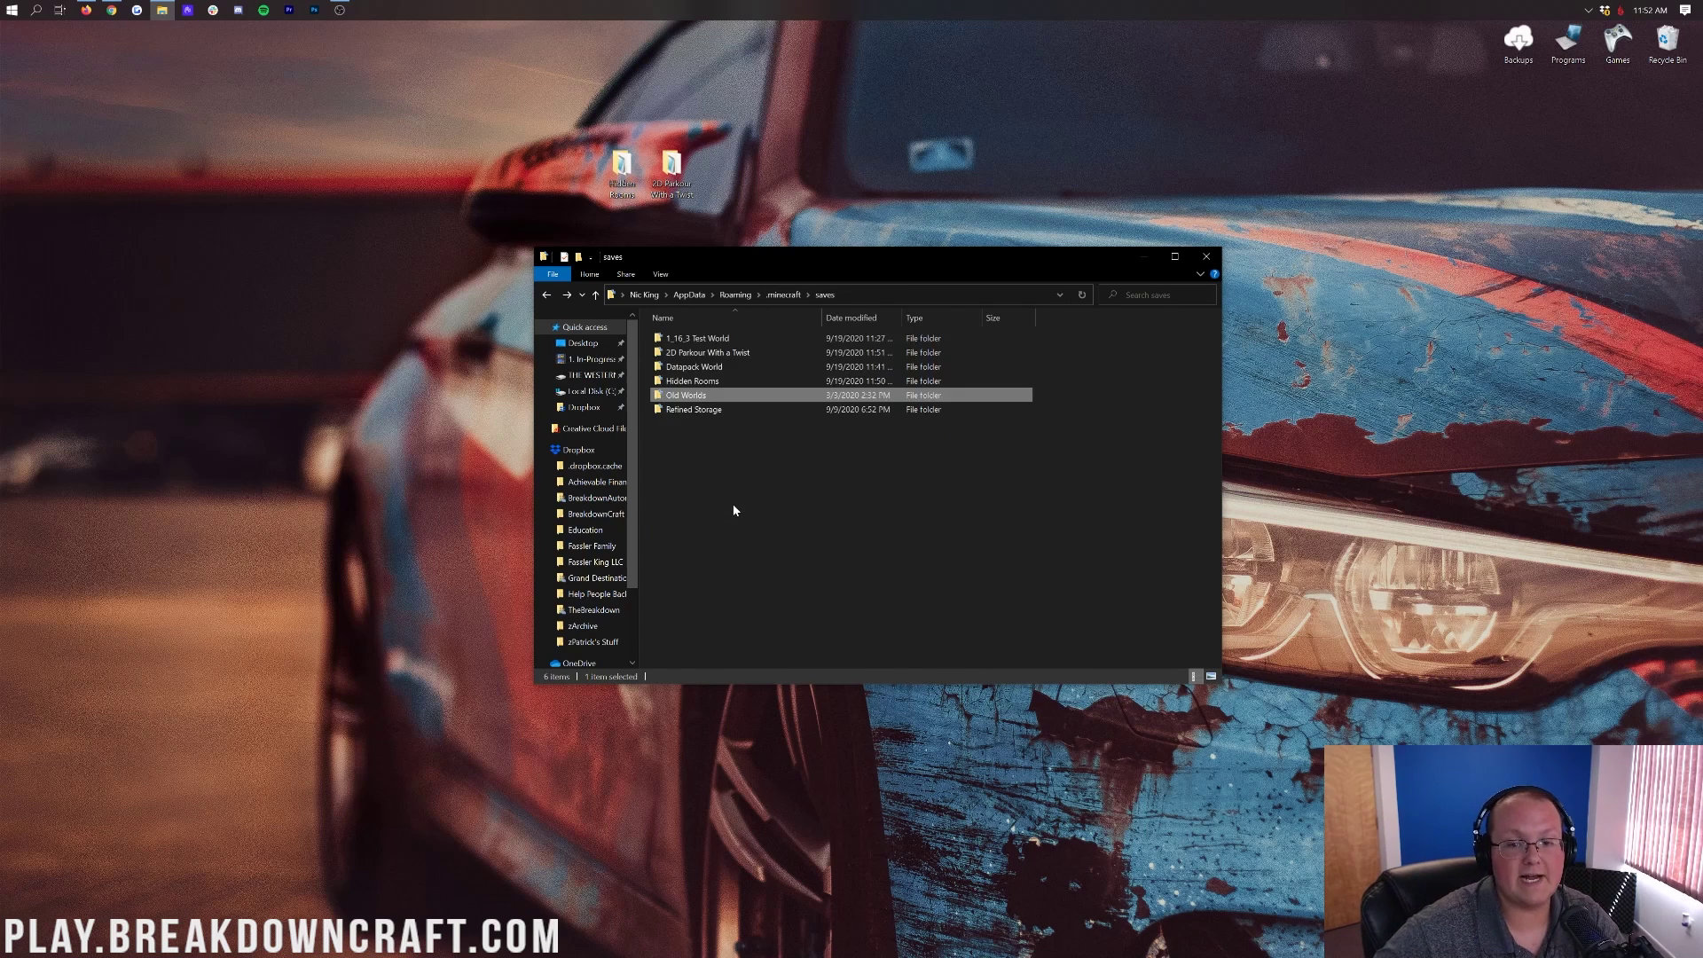